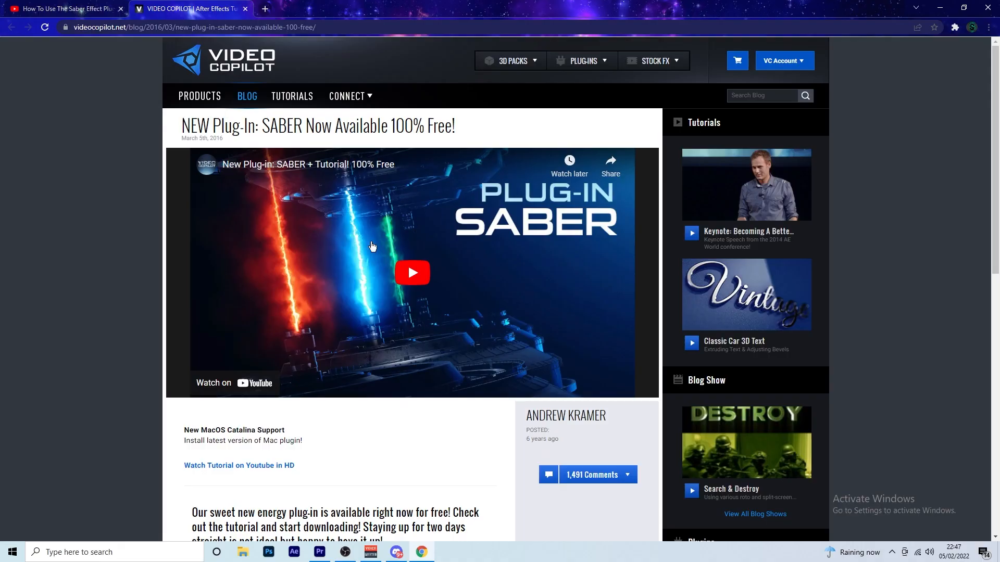
Step: Download the Windows version of the free Saber plug-in for After Effects from the Video Copilot blog post
scroll(320, 255, "down", 8)
scroll(319, 255, "down", 2)
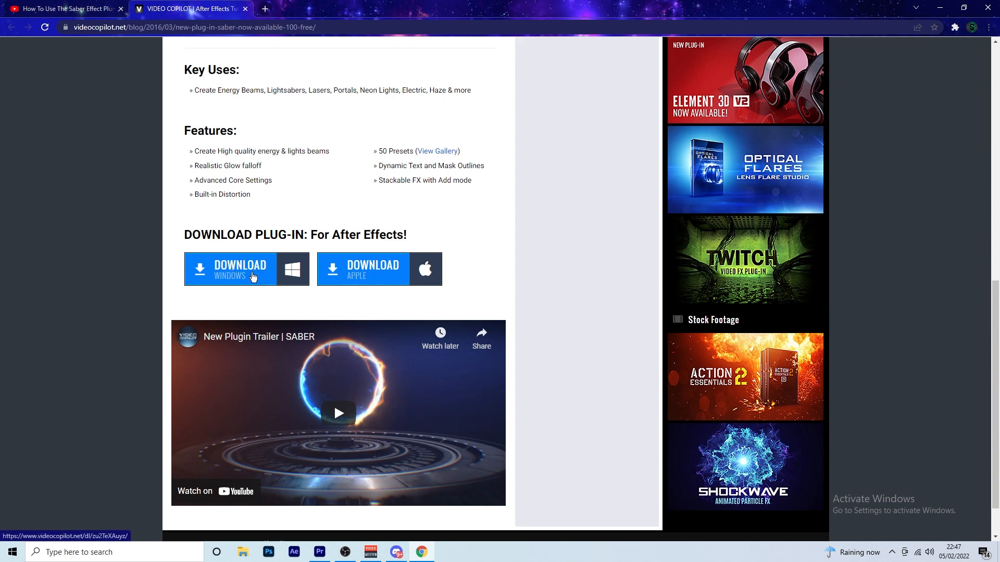
left_click(251, 277)
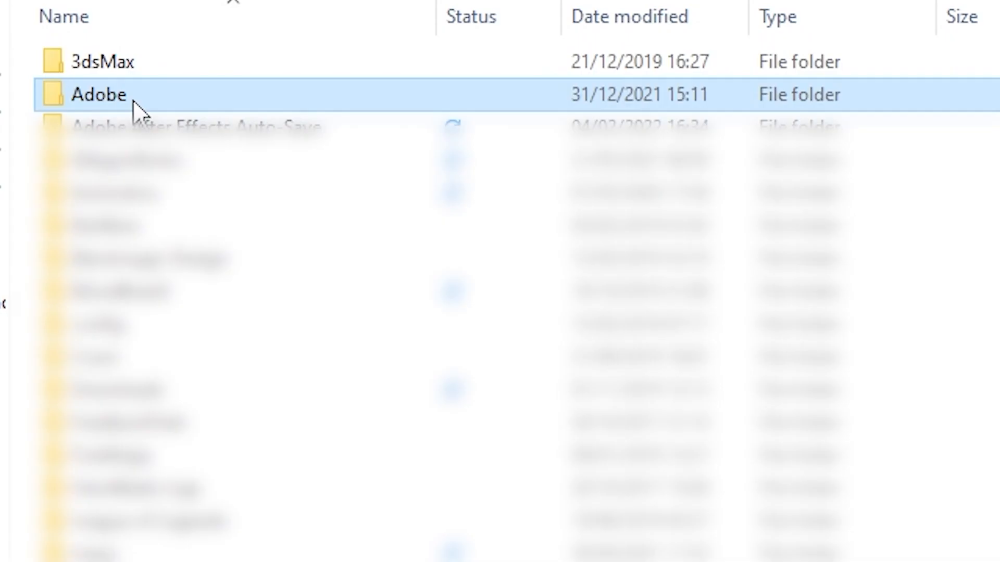
Step: Switch to the file manager and open the User Presets folder within the Adobe documents folder
double_click(134, 105)
double_click(185, 100)
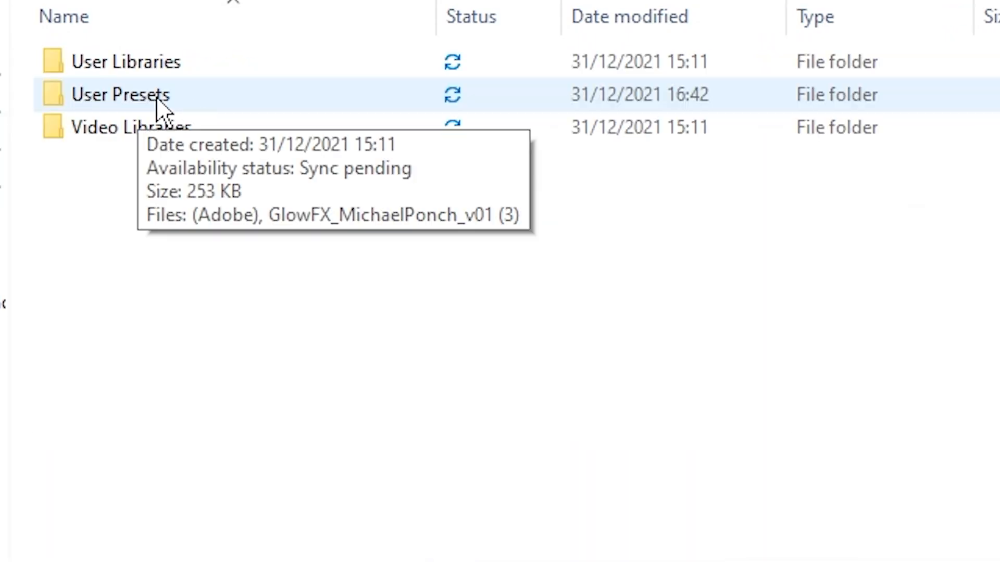
double_click(163, 106)
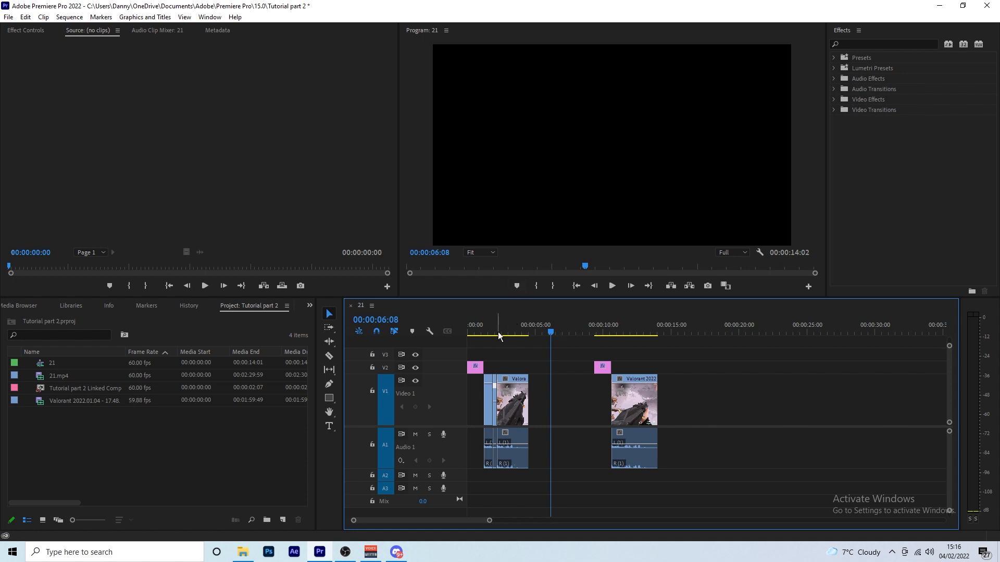
Step: Switch to Premiere Pro and preview the sequence, playing the Slow Mo section's gameplay clips from about 00:00:01:18
left_click(468, 332)
left_click_drag(597, 330, 588, 330)
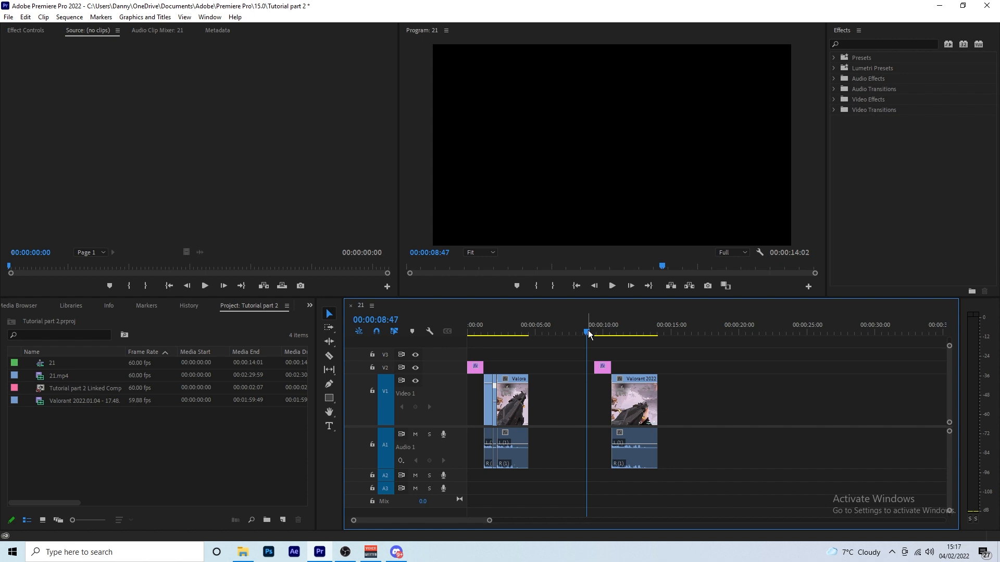
left_click_drag(507, 326, 478, 335)
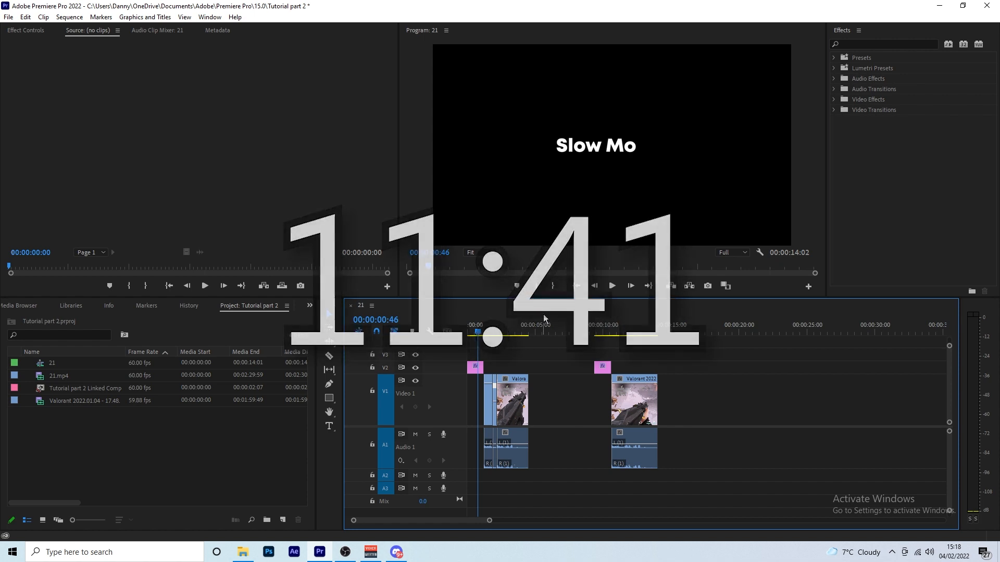
left_click(486, 319)
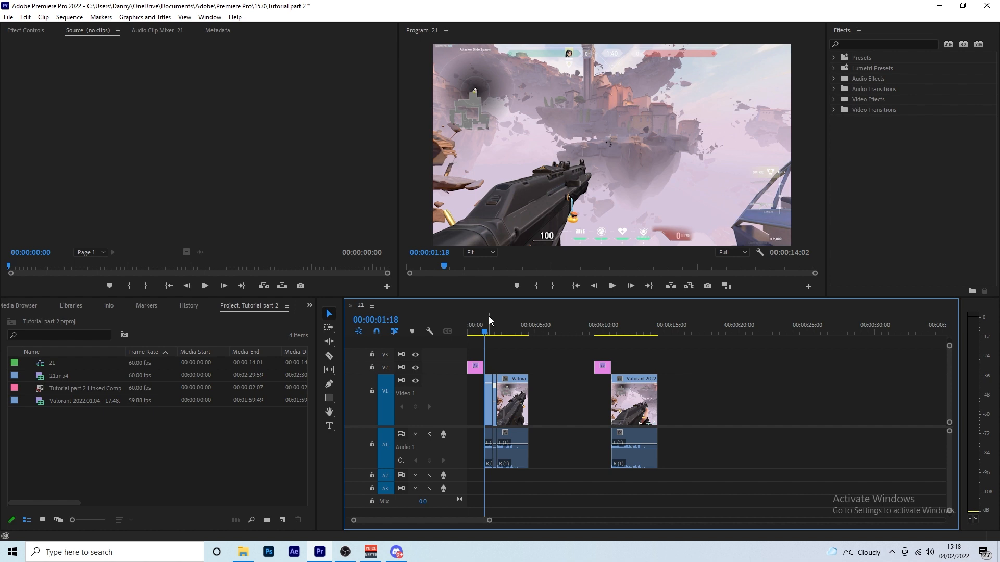
left_click(611, 286)
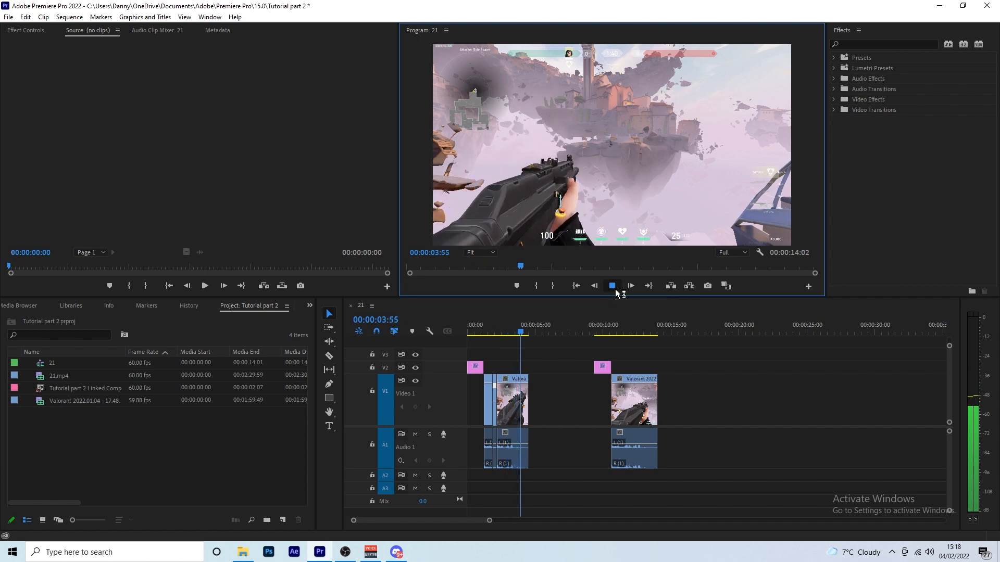
left_click(611, 285)
Step: Move the last clip of the Slow Mo section along the track to about 5.5 seconds, leaving a gap after the short middle clip
scroll(488, 384, "up", 6, "alt")
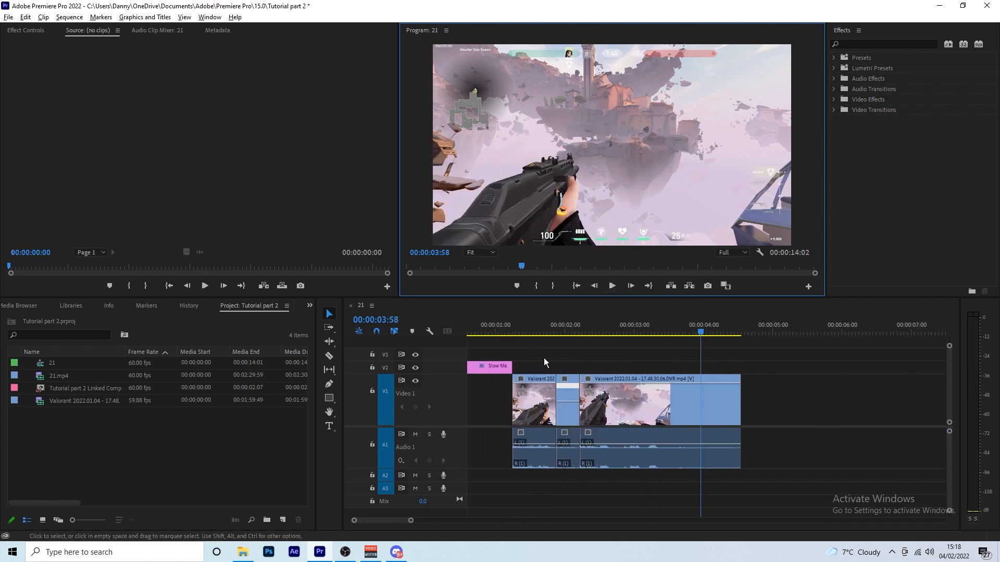
left_click_drag(528, 336, 556, 328)
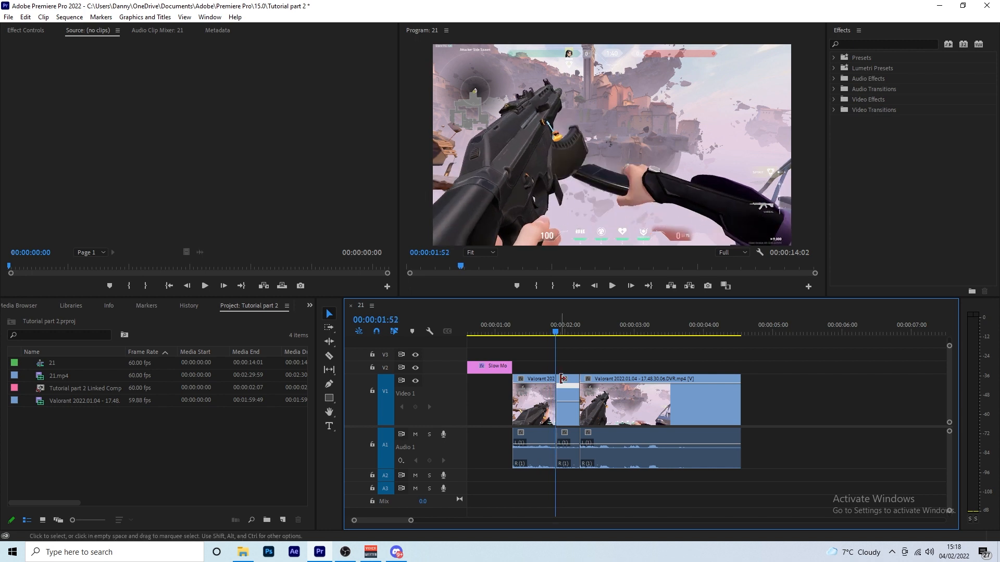
left_click(565, 333)
left_click(568, 388)
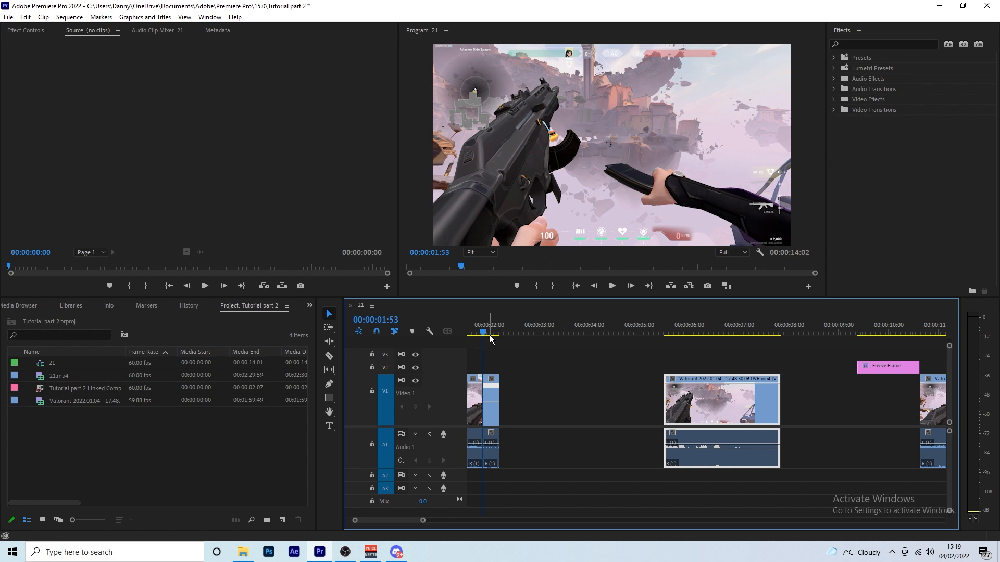
left_click_drag(558, 334, 629, 342)
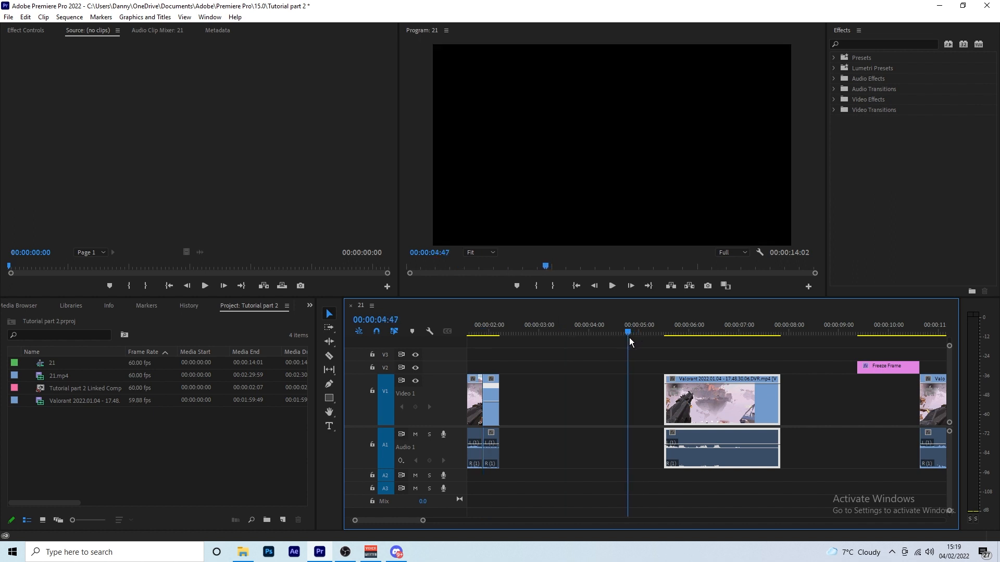
Step: Display the Time Remapping Speed line on the short middle clip of the Slow Mo section
scroll(526, 389, "up", 1)
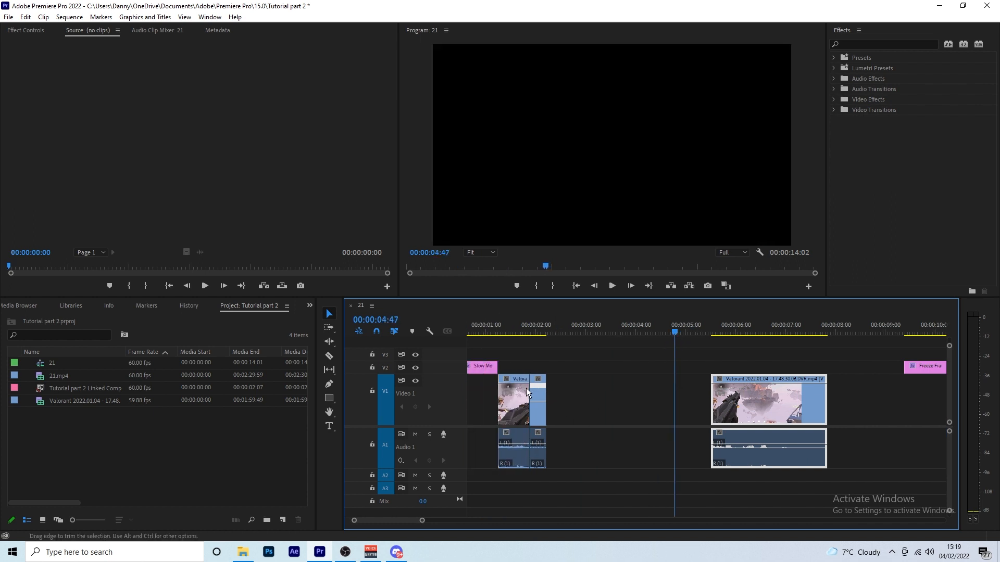
scroll(541, 380, "up", 6)
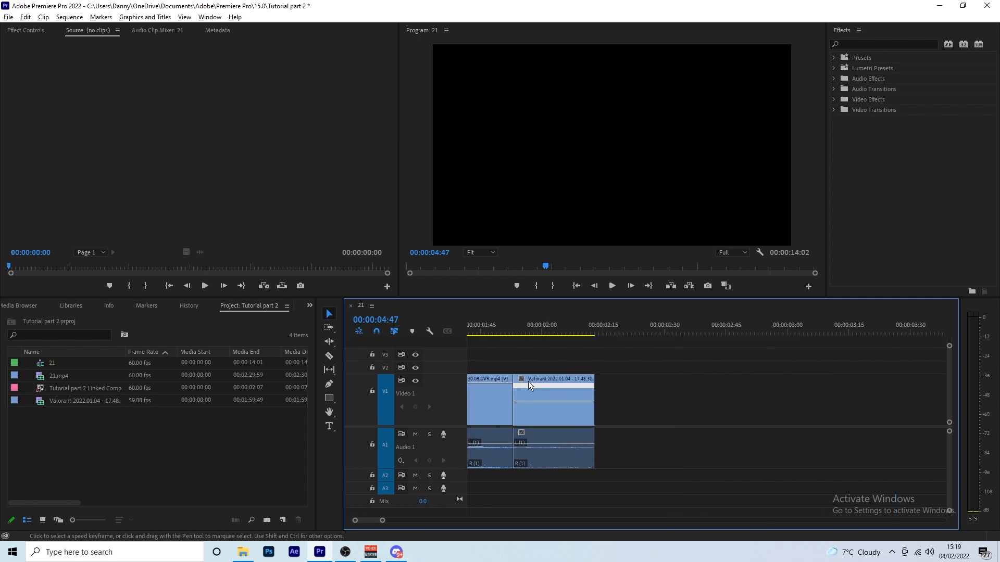
mouse_move(447, 374)
left_mouse_down()
mouse_move(444, 402)
mouse_move(447, 386)
left_mouse_up()
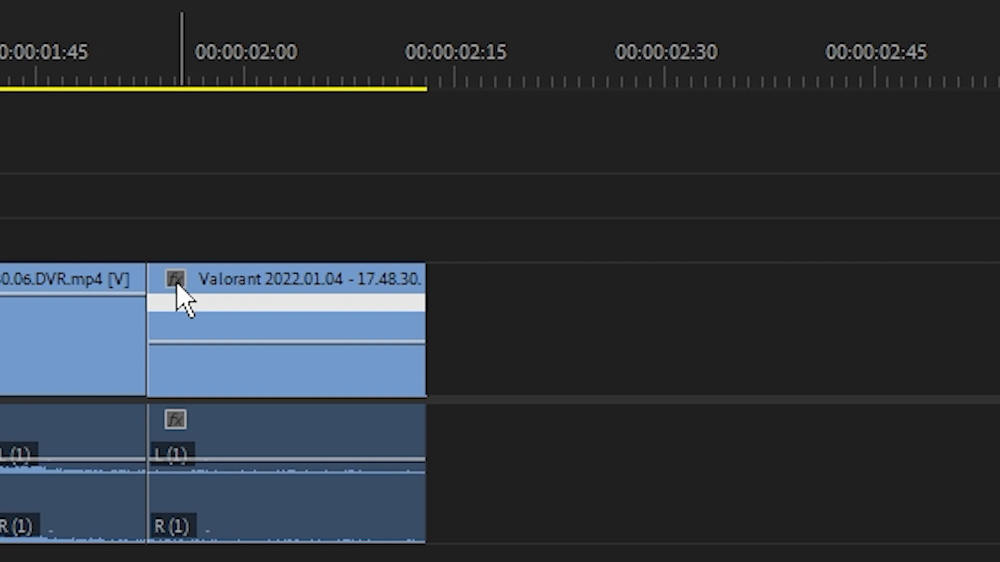
left_click(176, 284)
mouse_move(257, 402)
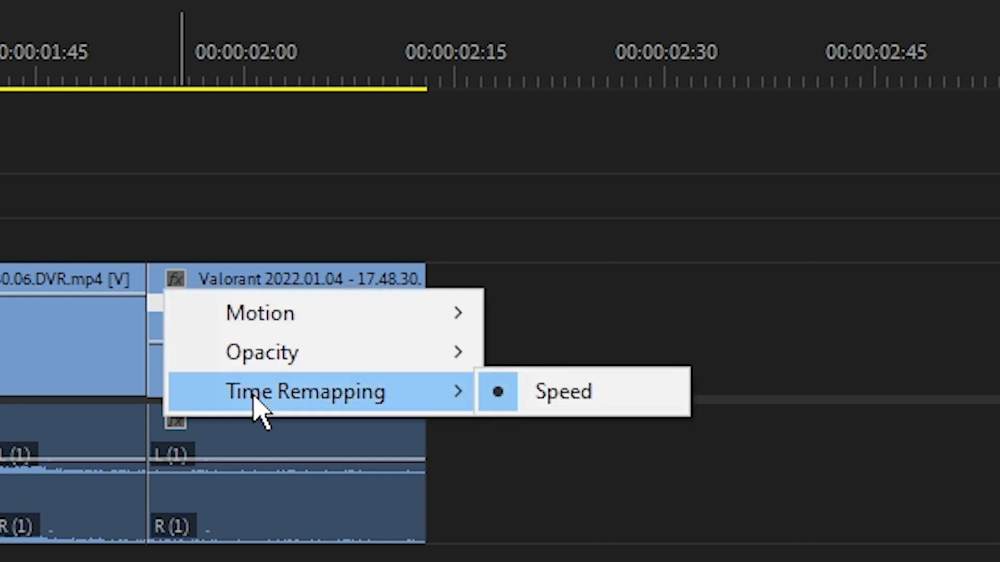
left_click(561, 396)
left_click(287, 359)
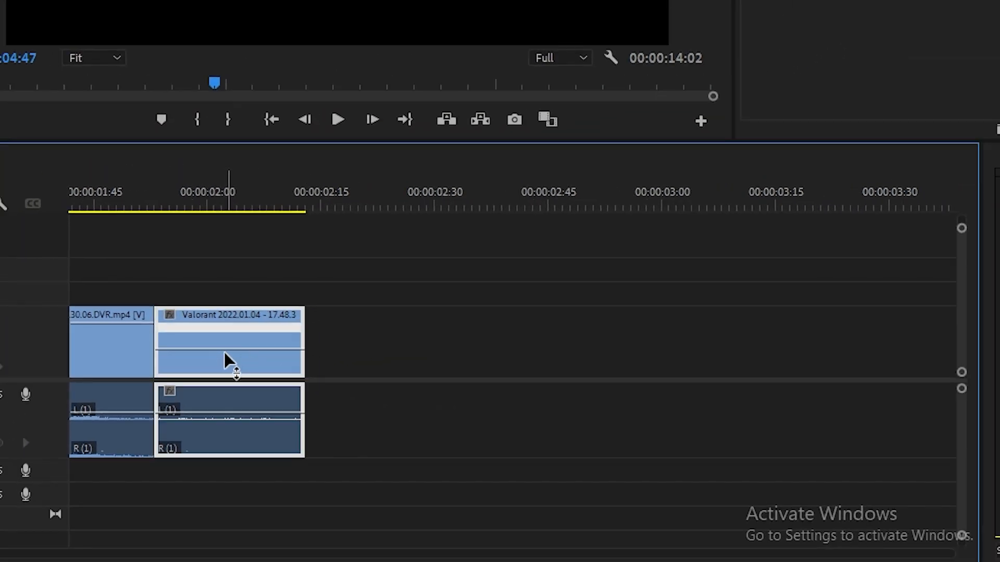
Step: Lower the middle clip's speed line until the clip ends at about 00:00:05:08, and move the following clip up against its end
left_click_drag(229, 361, 230, 373)
scroll(251, 354, "down", 3)
scroll(703, 325, "down", 1)
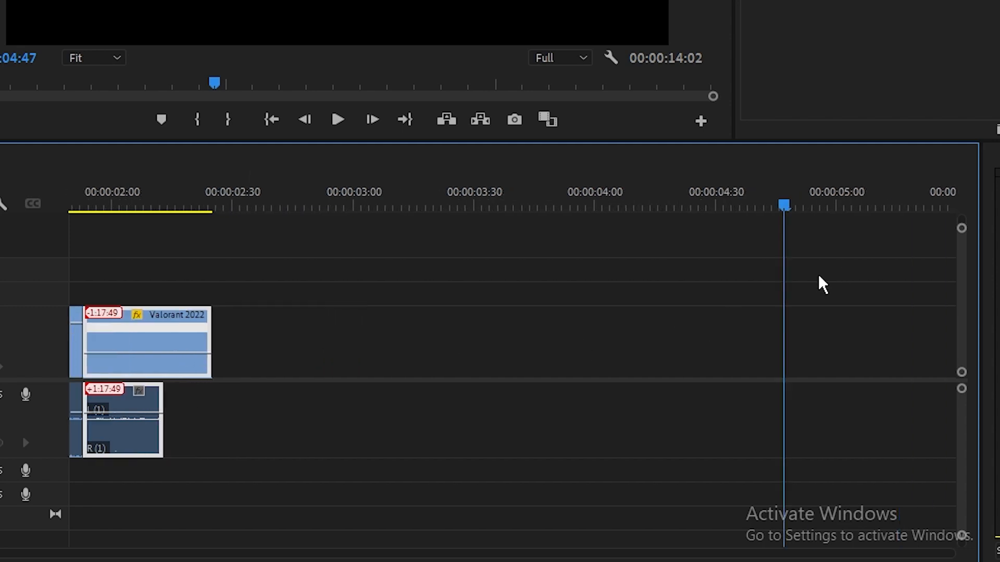
scroll(592, 326, "down", 1)
left_click_drag(171, 354, 181, 381)
left_click_drag(184, 357, 187, 382)
left_click_drag(190, 359, 192, 380)
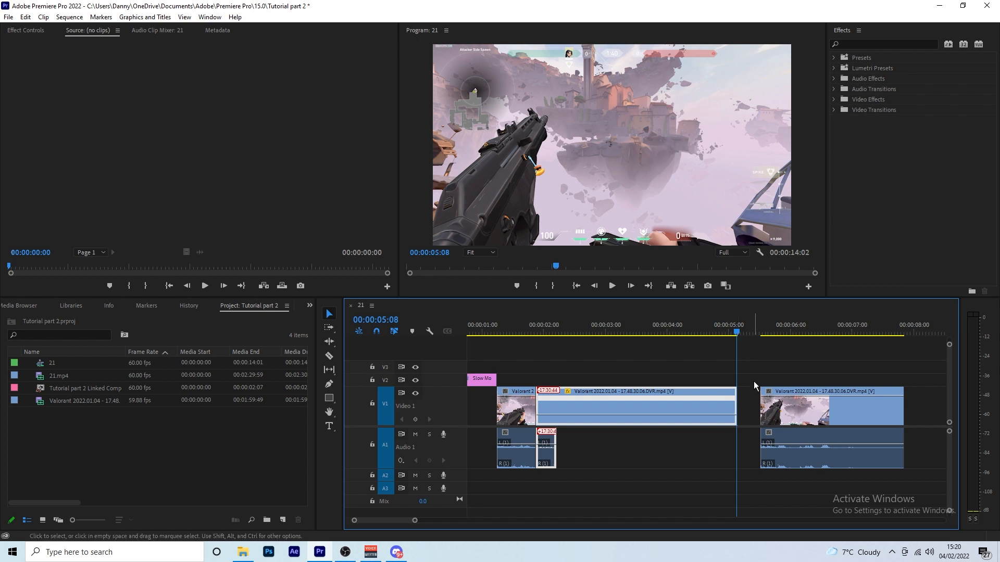
left_click(635, 332)
left_click_drag(615, 335, 657, 333)
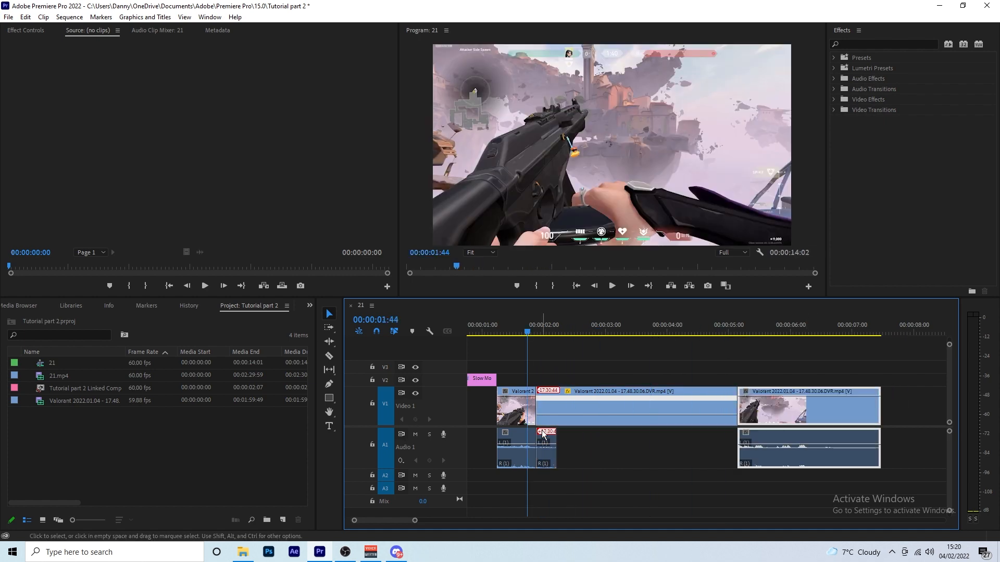
Step: Unlink the slowed clip's audio from its video and delete the audio part
left_click(558, 411)
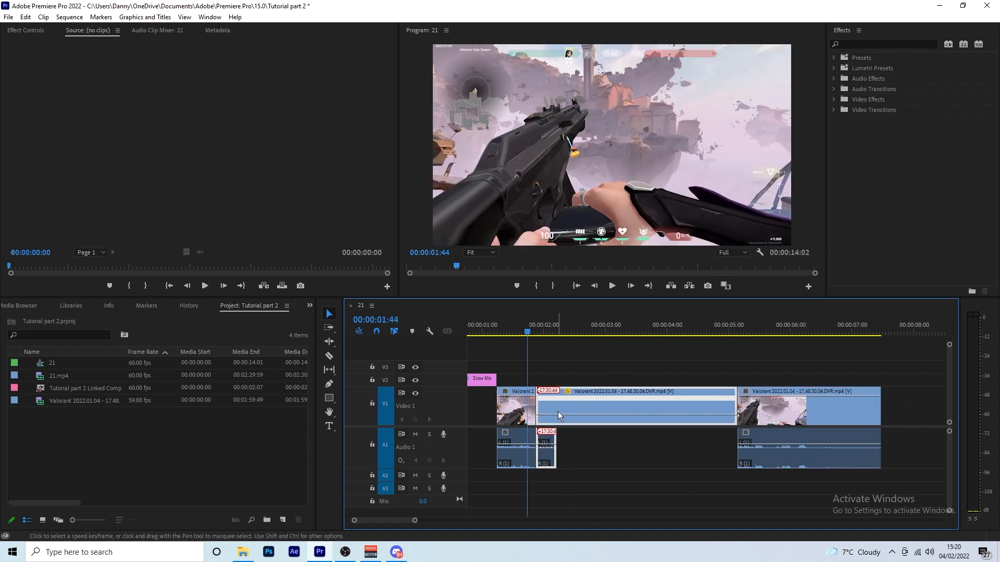
right_click(567, 415)
left_click(545, 408)
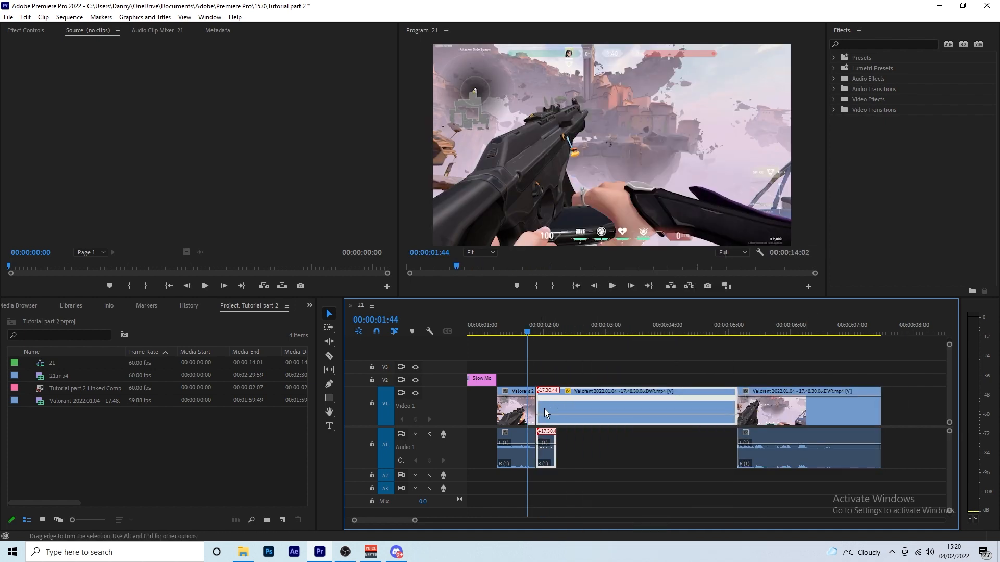
right_click(574, 392)
left_click(611, 188)
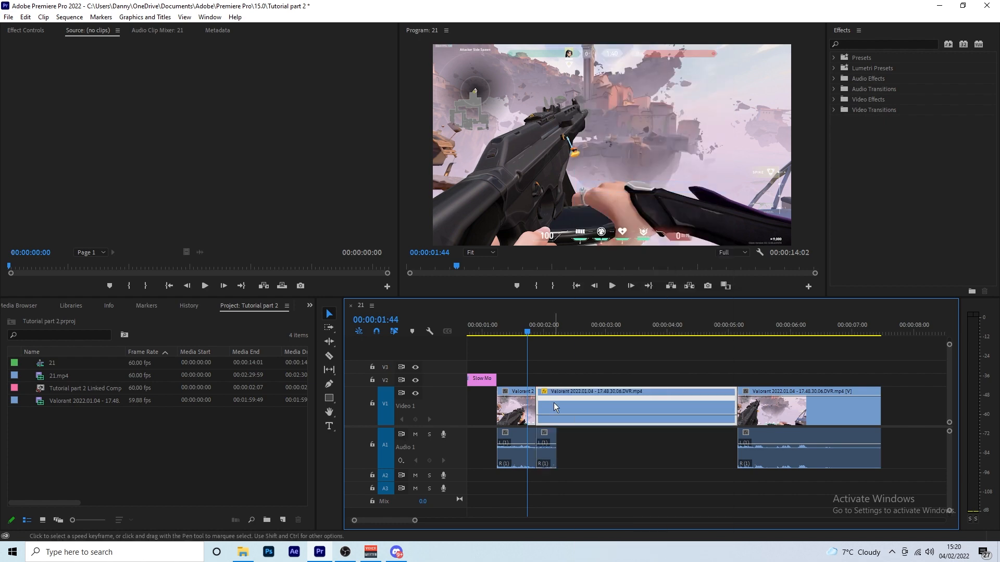
left_click(548, 431)
key("Delete")
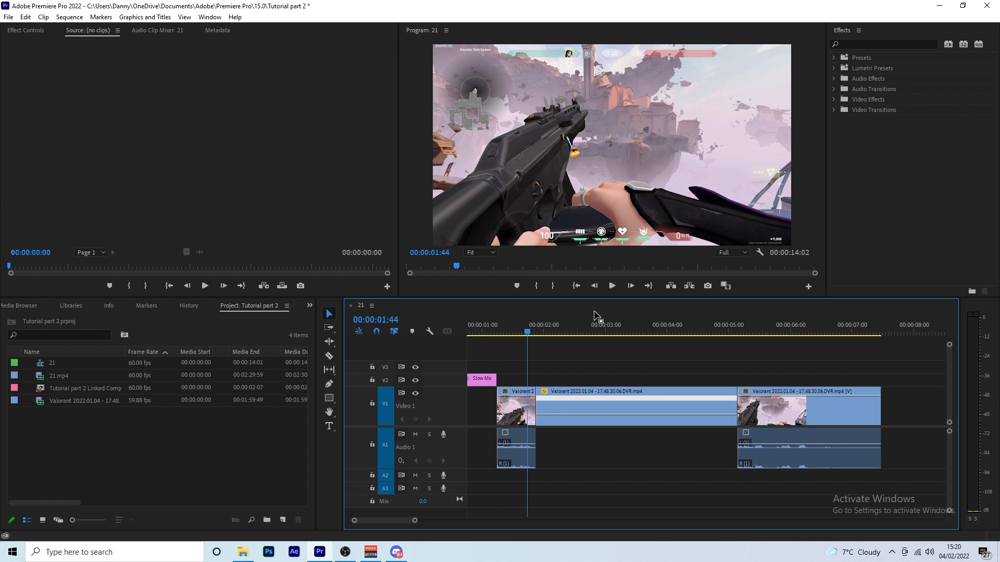
Step: Preview the slowed clip and set its time interpolation to Optical Flow in Clip Speed / Duration
left_click(611, 286)
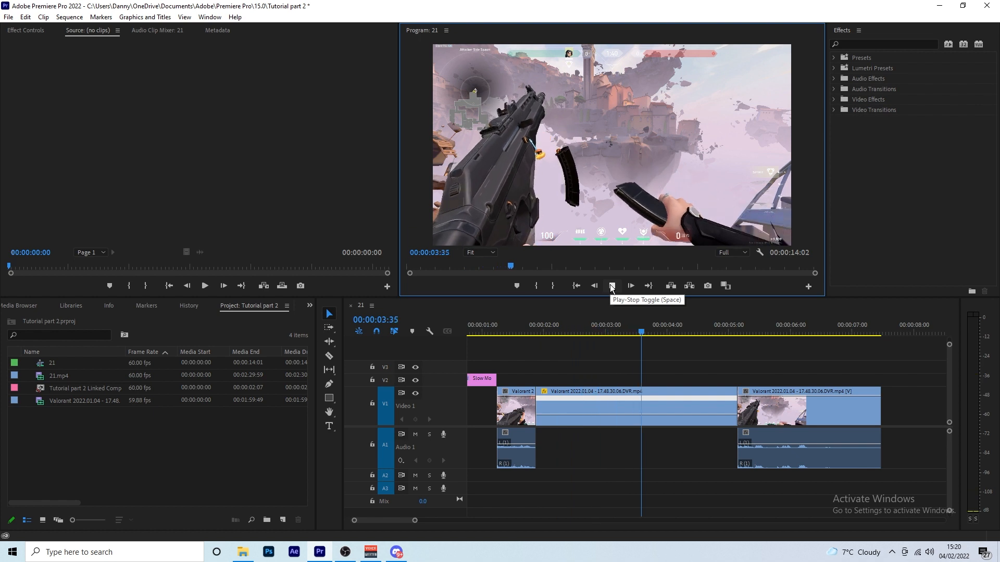
left_click_drag(612, 334, 556, 330)
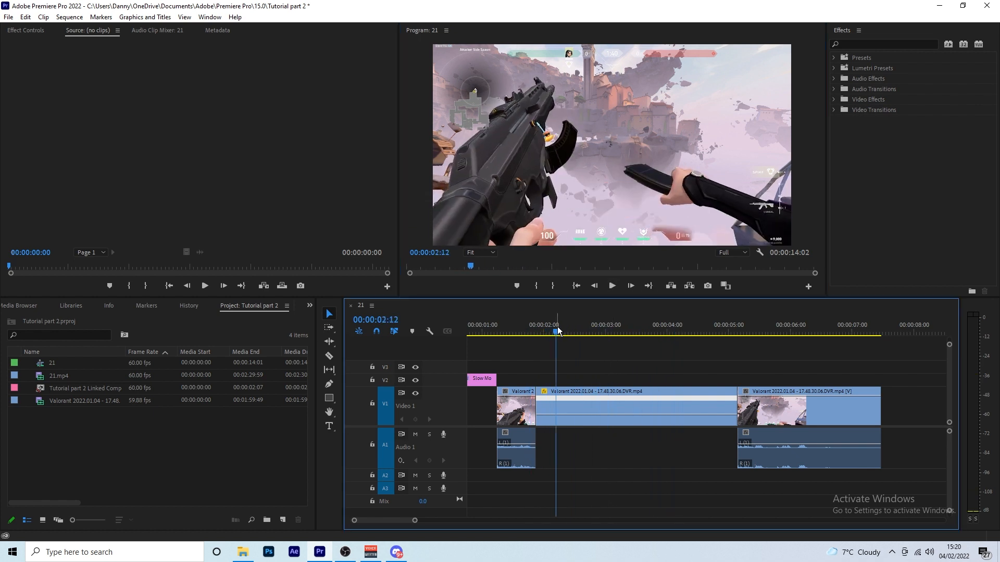
left_click(580, 398)
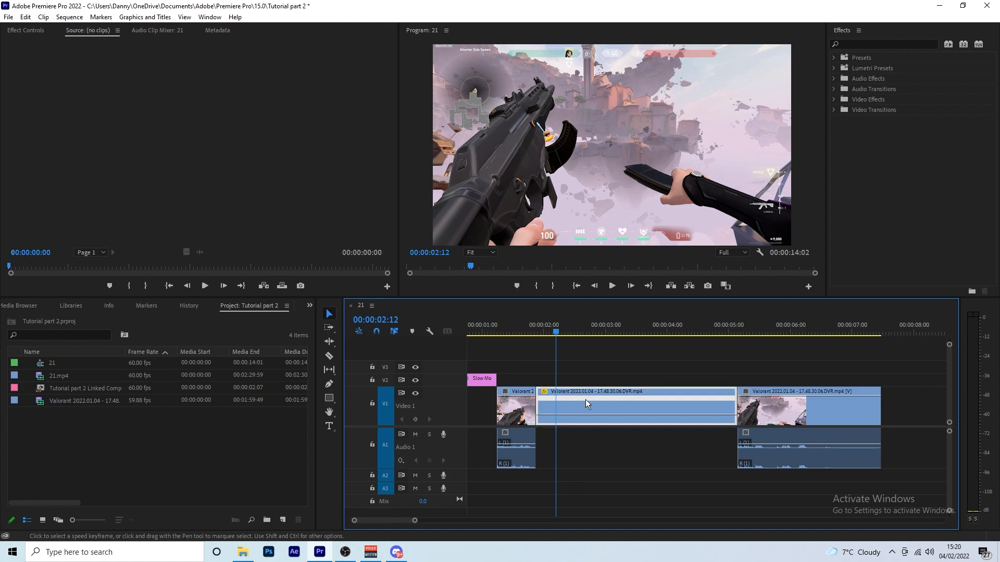
right_click(582, 400)
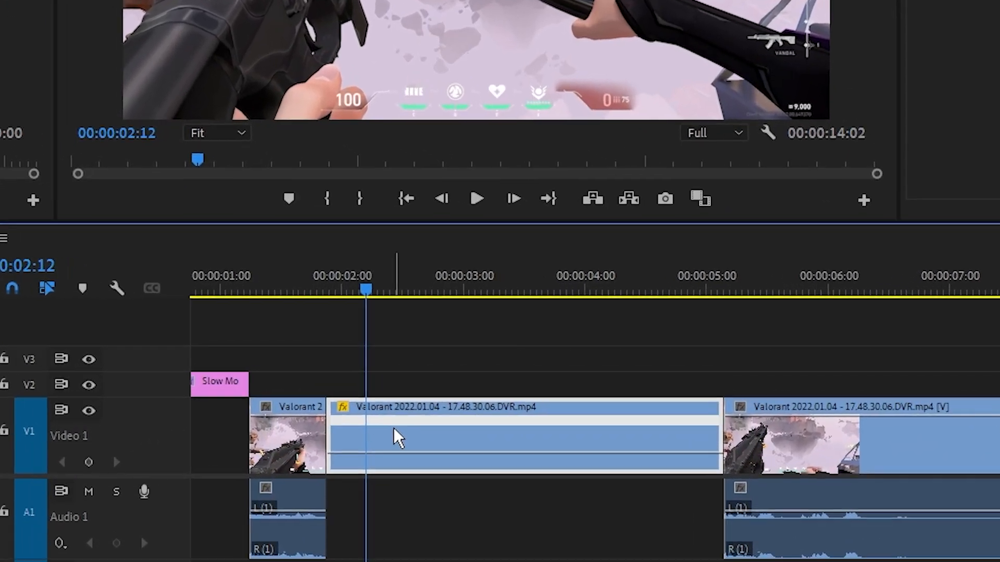
right_click(578, 401)
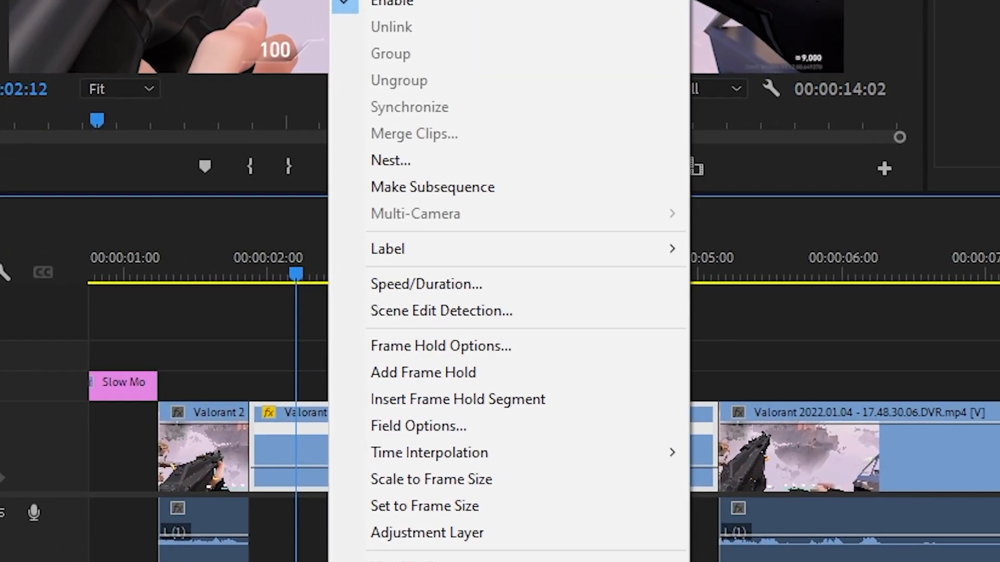
left_click(439, 283)
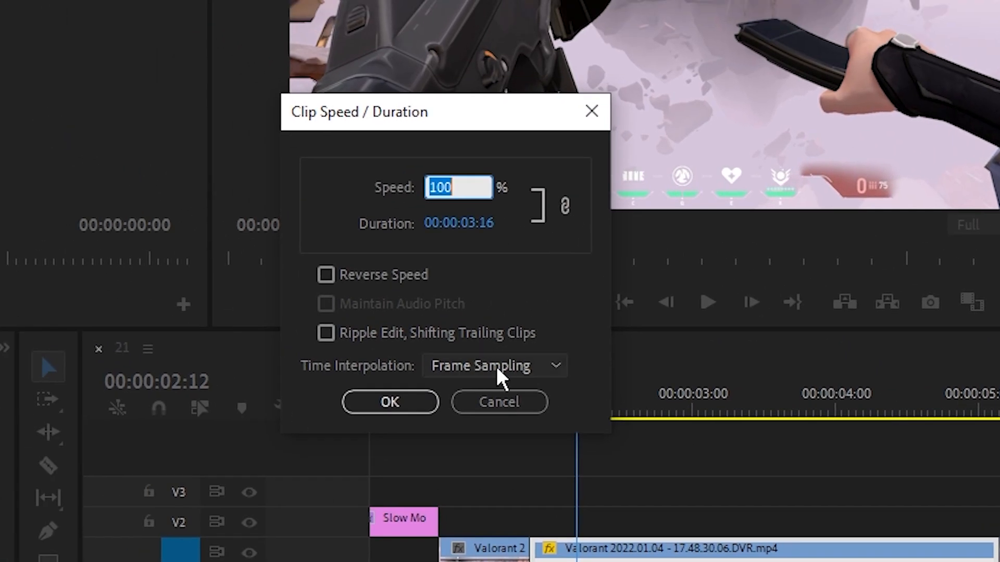
left_click(482, 365)
left_click(522, 444)
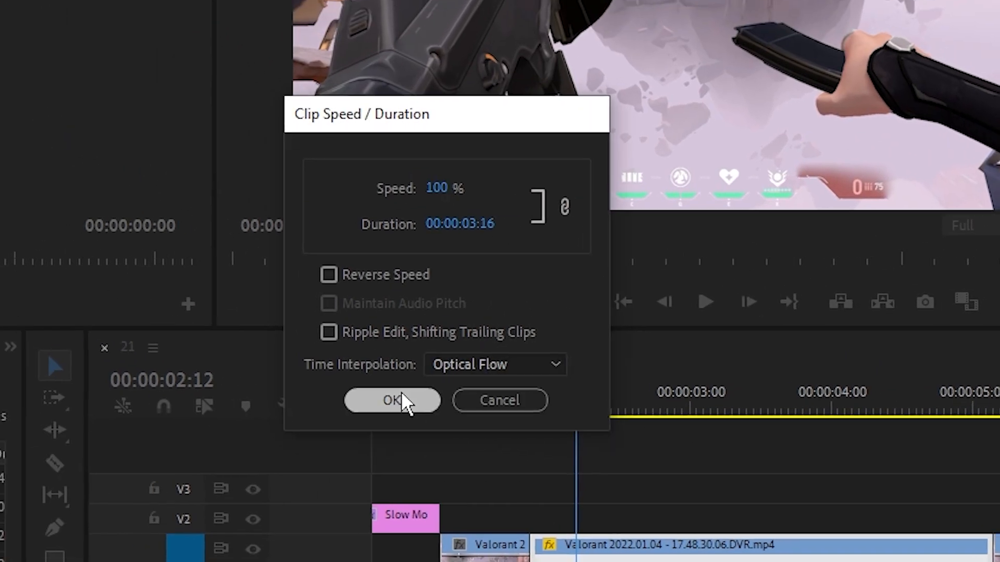
left_click(401, 402)
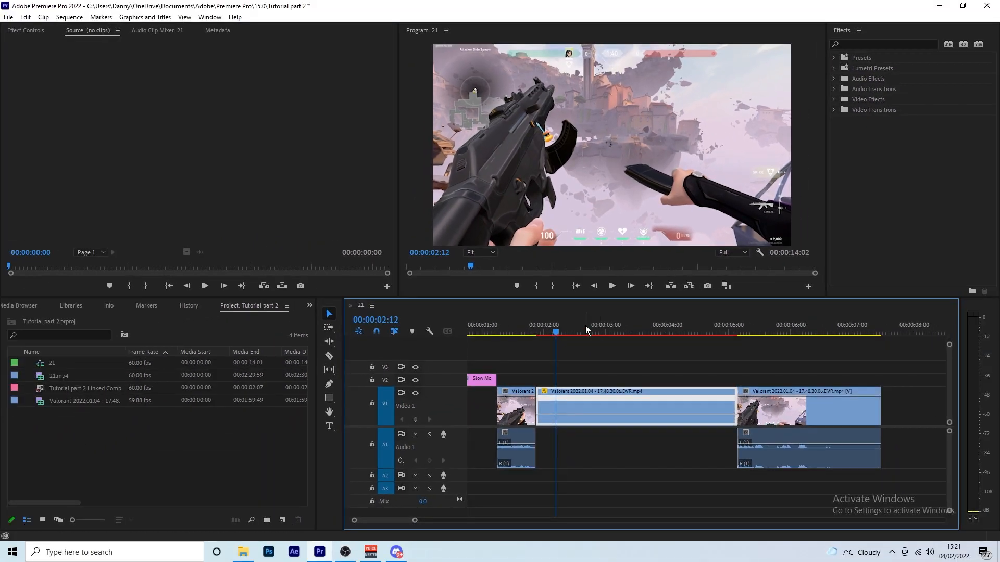
Step: Render the sequence and play back the smoothed slow-motion section
key("Return")
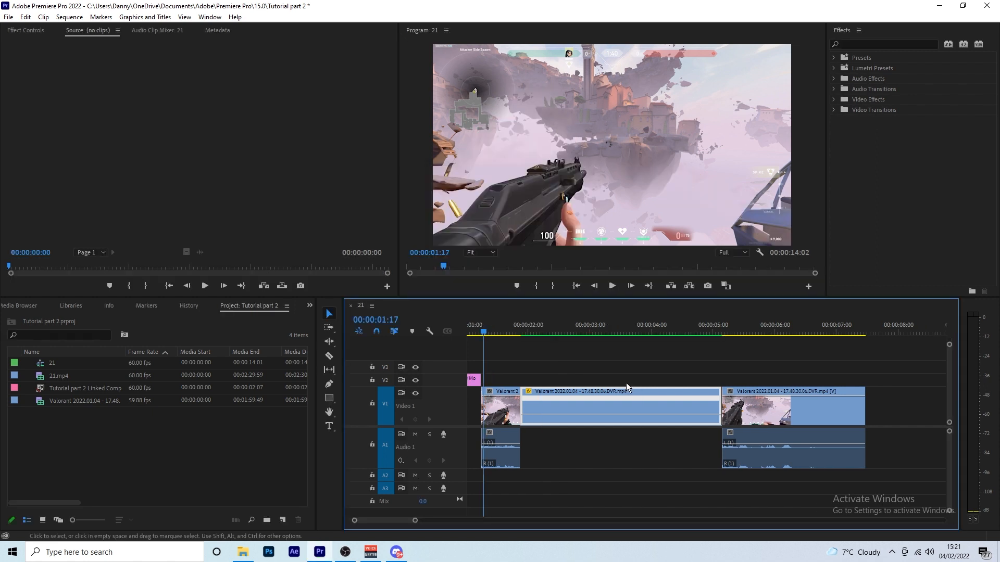
scroll(611, 362, "up", 1)
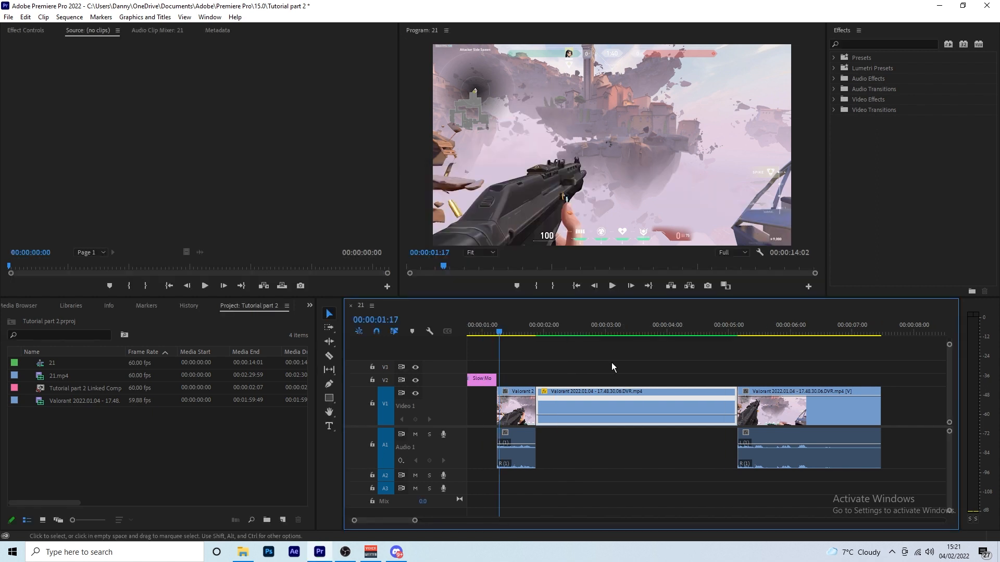
key("space")
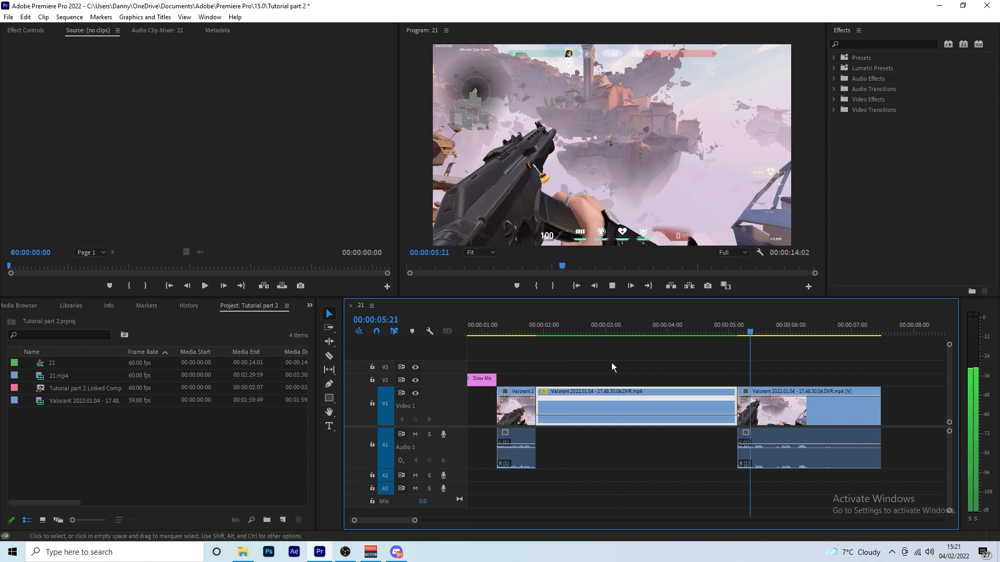
Step: Replay the slowed clip from about 00:00:01:42 and examine the frames around 00:00:02:45
key("space")
left_click_drag(555, 331, 525, 336)
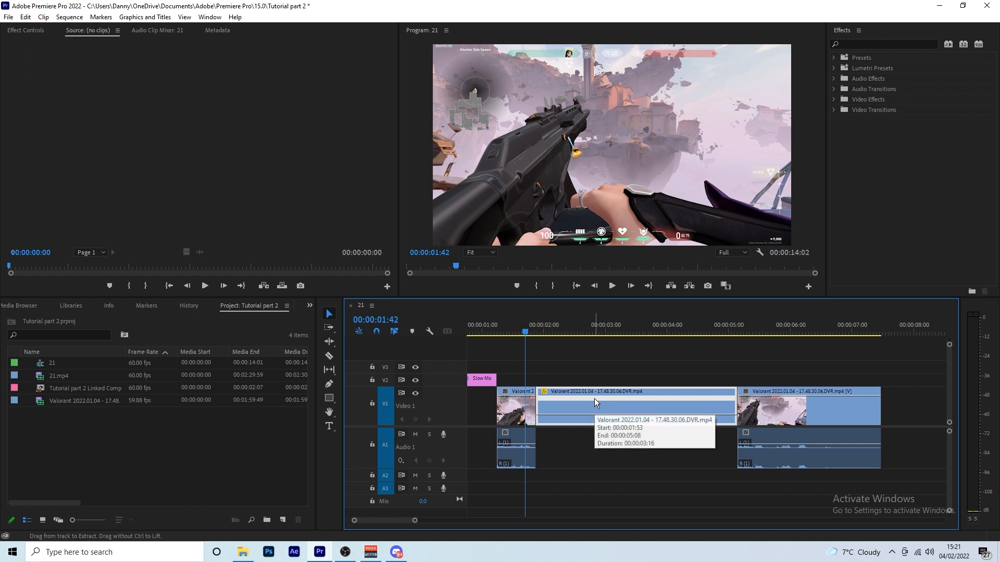
key("space")
key("space")
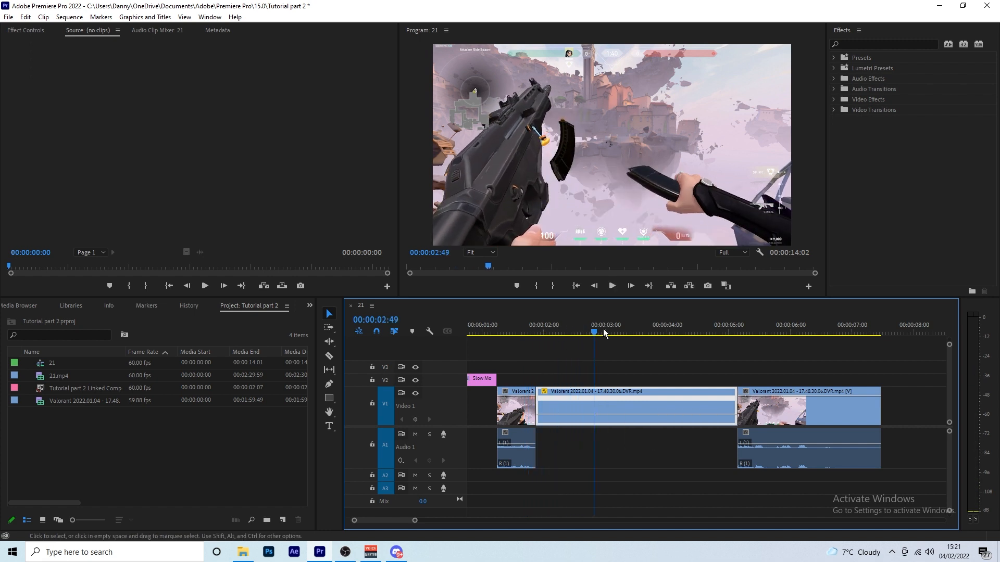
left_click_drag(575, 336, 579, 341)
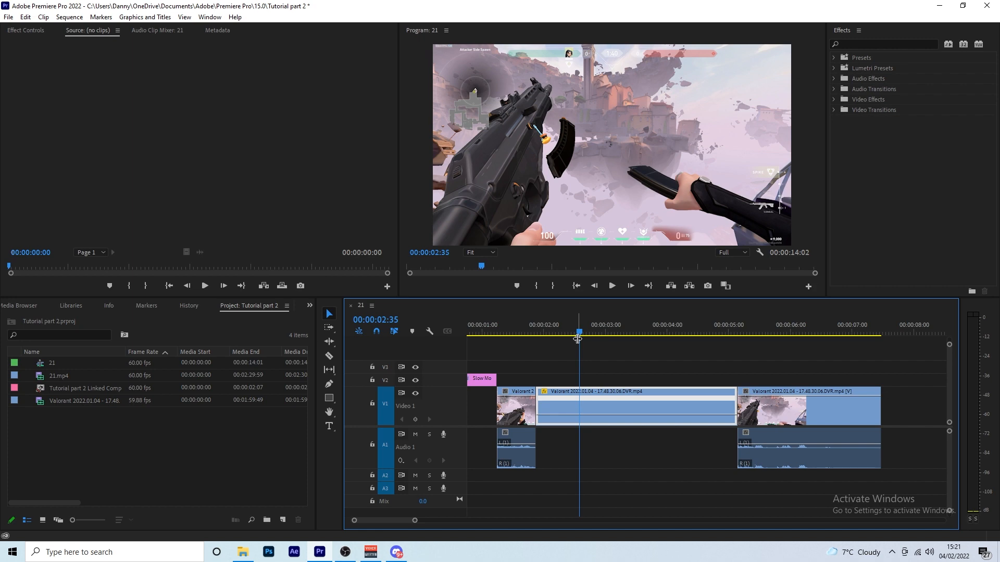
mouse_move(578, 339)
left_mouse_down()
mouse_move(542, 338)
mouse_move(589, 337)
mouse_move(514, 334)
mouse_move(756, 354)
mouse_move(536, 352)
mouse_move(668, 345)
mouse_move(612, 345)
mouse_move(643, 344)
mouse_move(601, 326)
mouse_move(590, 336)
left_mouse_up()
left_click(624, 402)
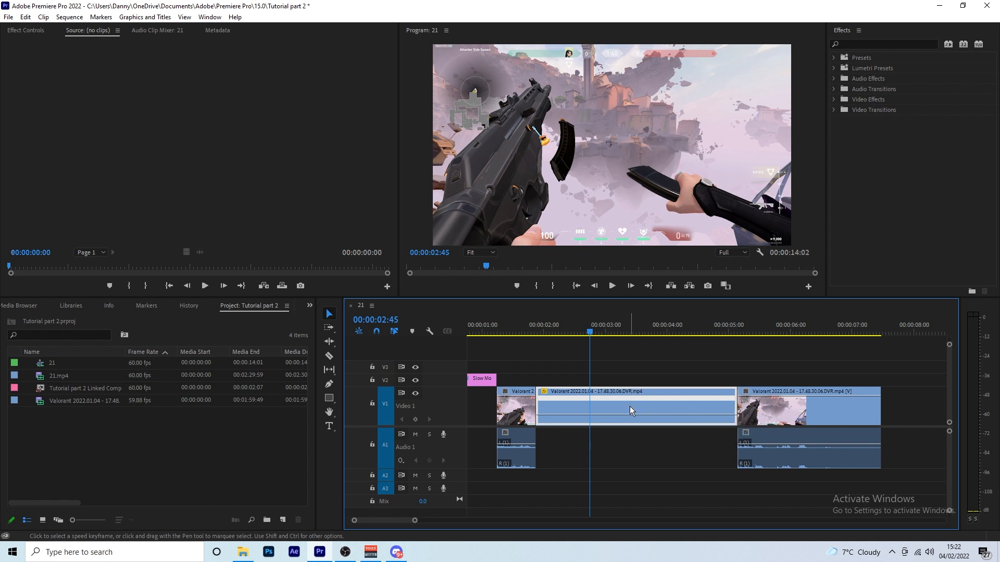
left_click(629, 360)
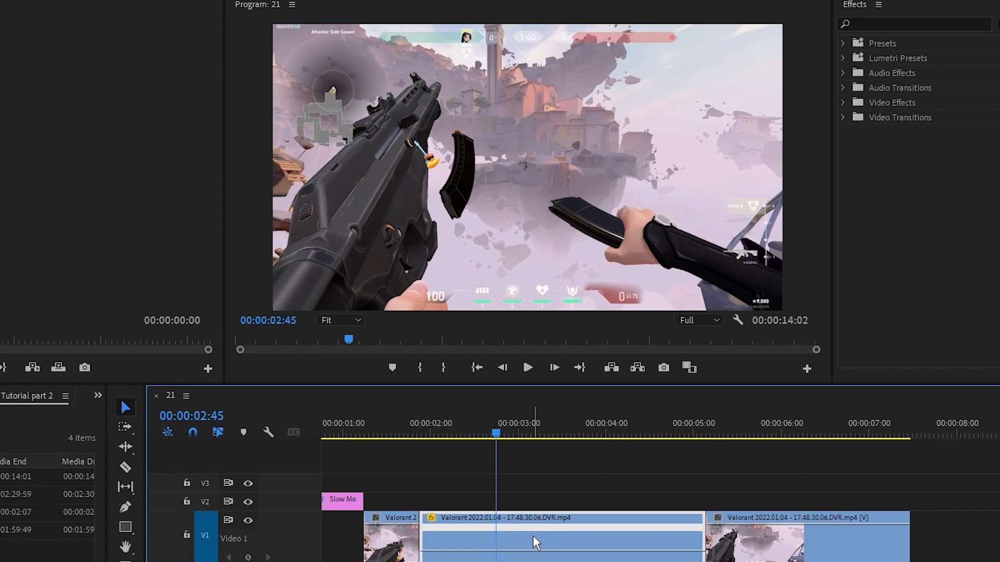
Step: Replace the slowed clip with an After Effects composition and save the new project as "Tutorial part 3"
right_click(616, 404)
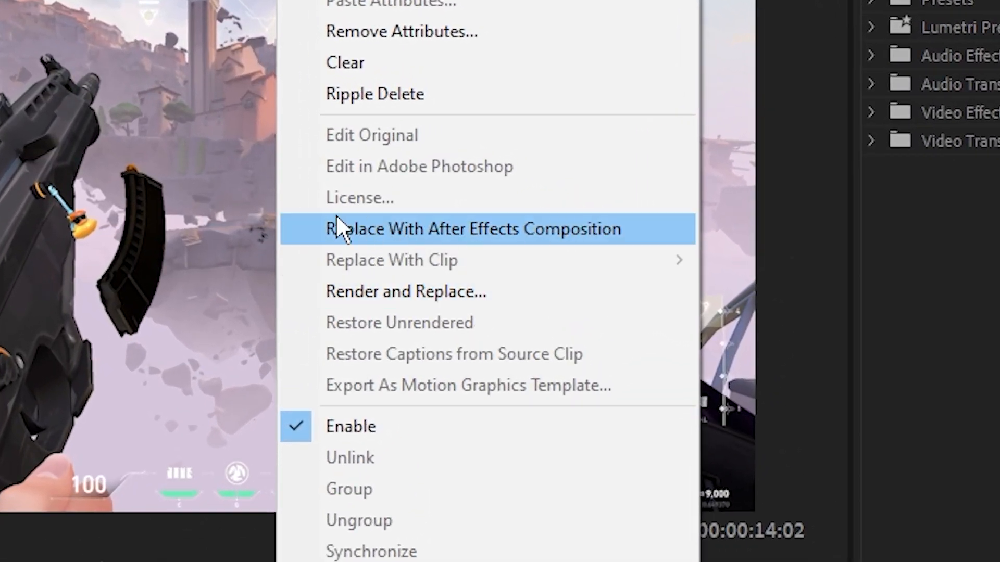
left_click(409, 232)
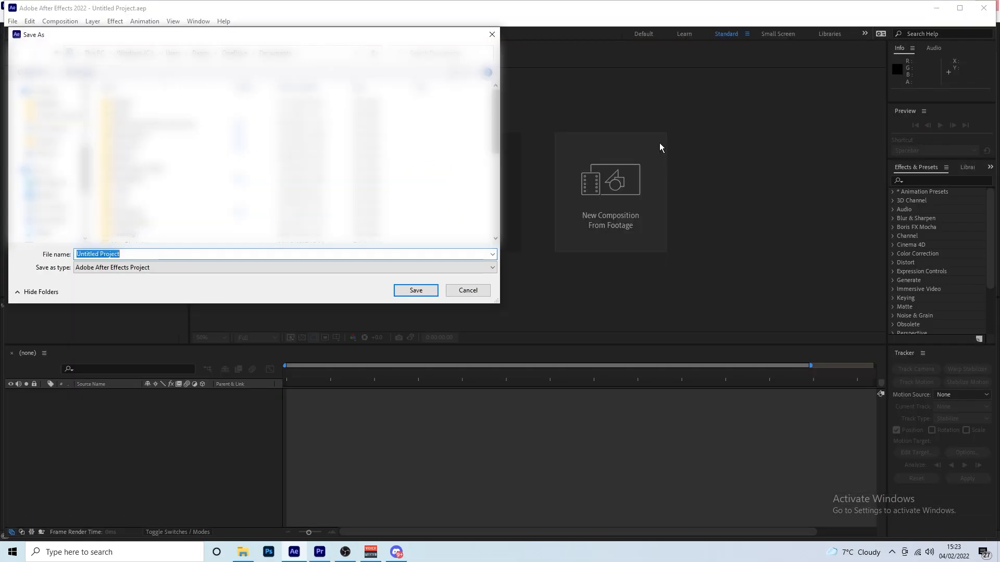
type("Tutorial part 3")
key("Return")
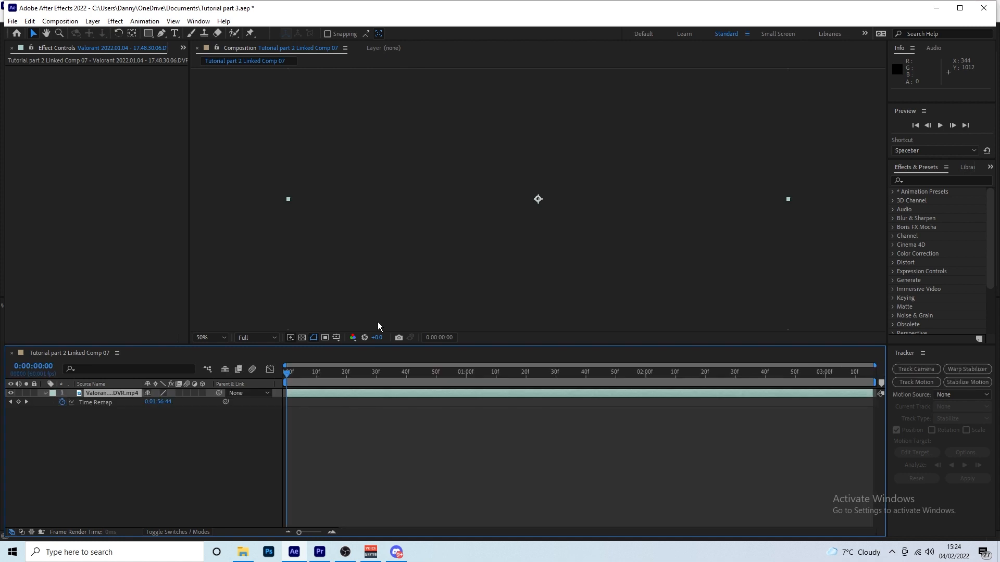
Step: Set the gameplay clip layer's frame blending to Pixel Motion
mouse_move(287, 370)
left_mouse_down()
mouse_move(495, 386)
mouse_move(874, 382)
mouse_move(292, 372)
left_mouse_up()
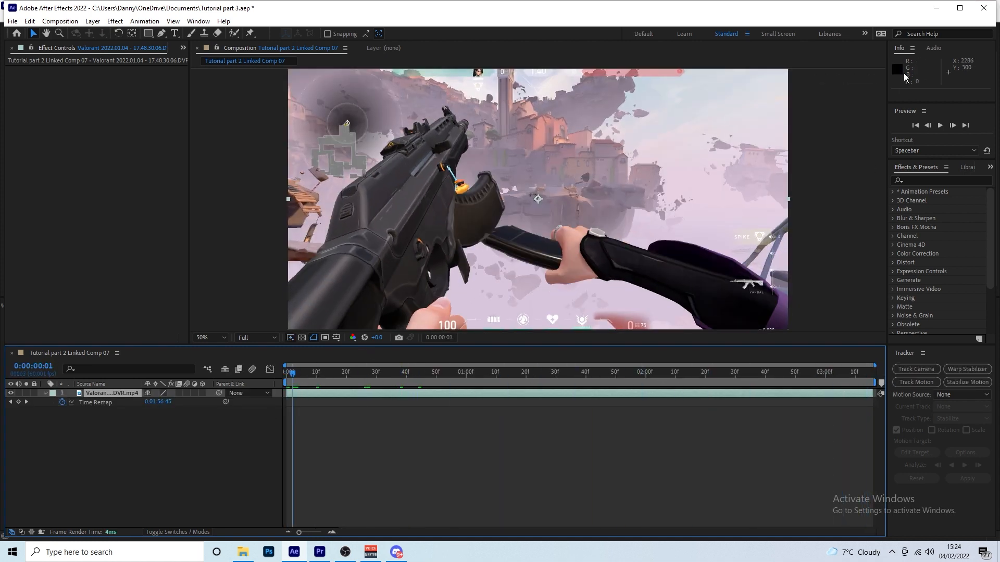
right_click(324, 393)
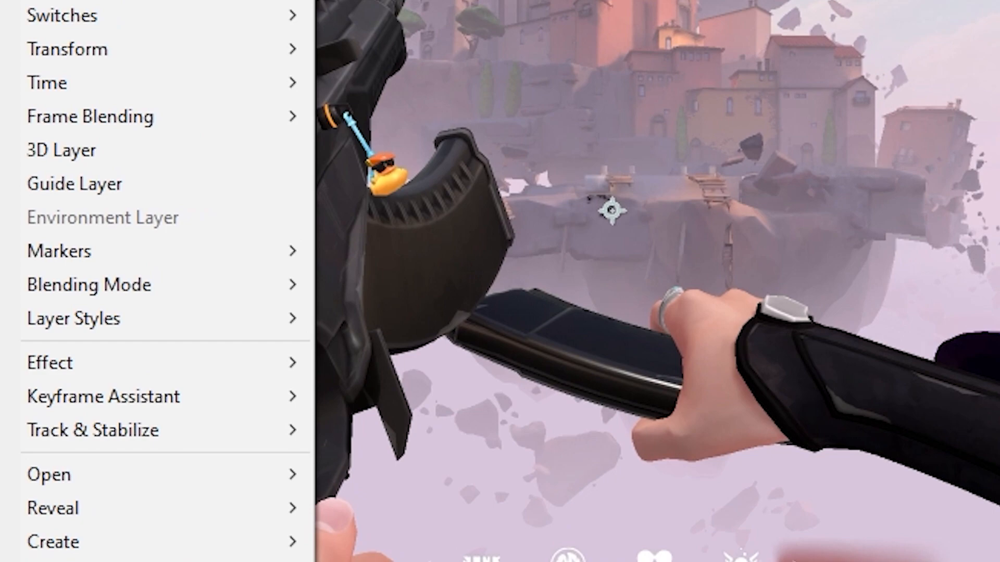
mouse_move(382, 164)
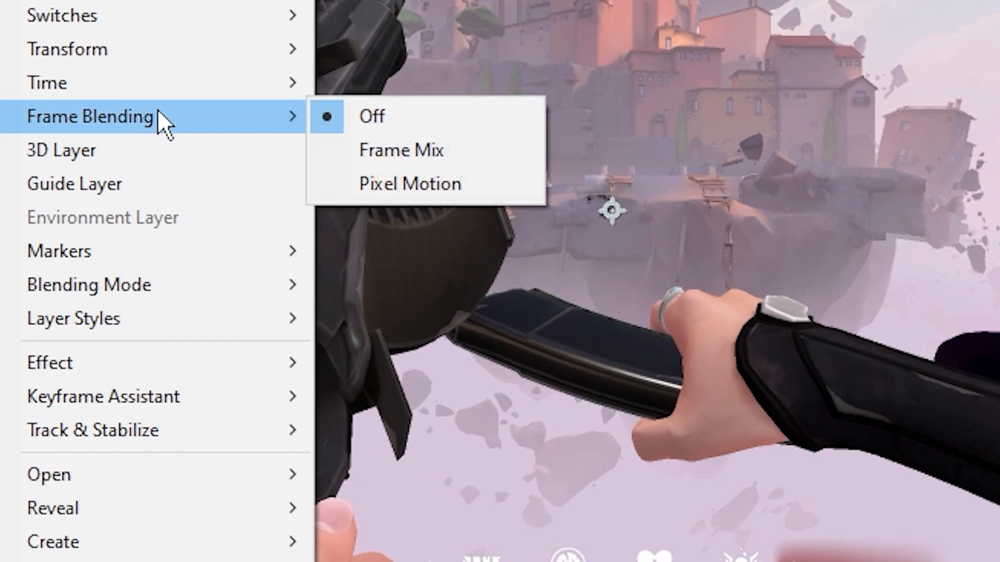
left_click(420, 185)
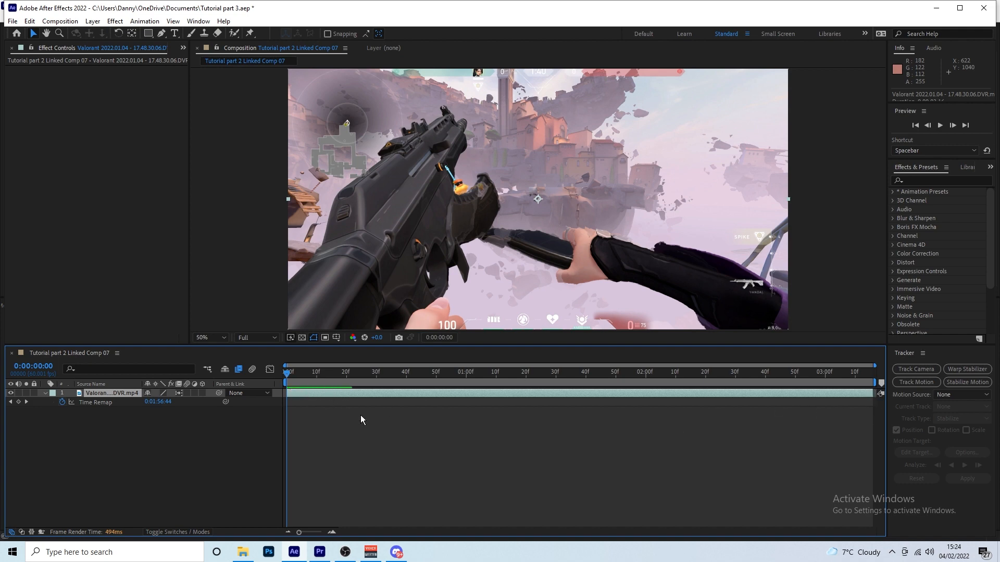
Step: Preview the Pixel Motion composition and scrub back to its first frame to check the motion quality
left_click(940, 125)
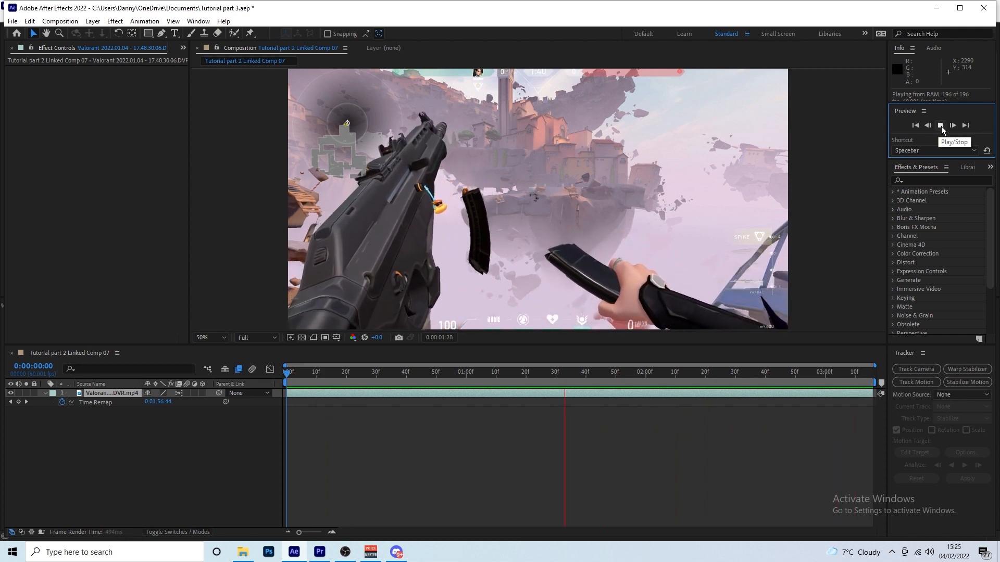
left_click(941, 126)
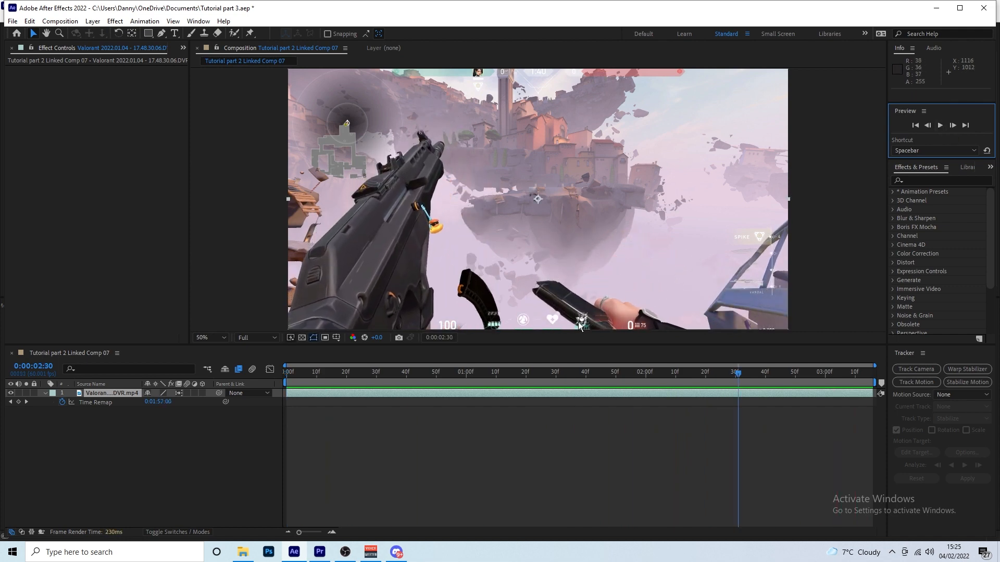
left_click_drag(737, 373, 772, 373)
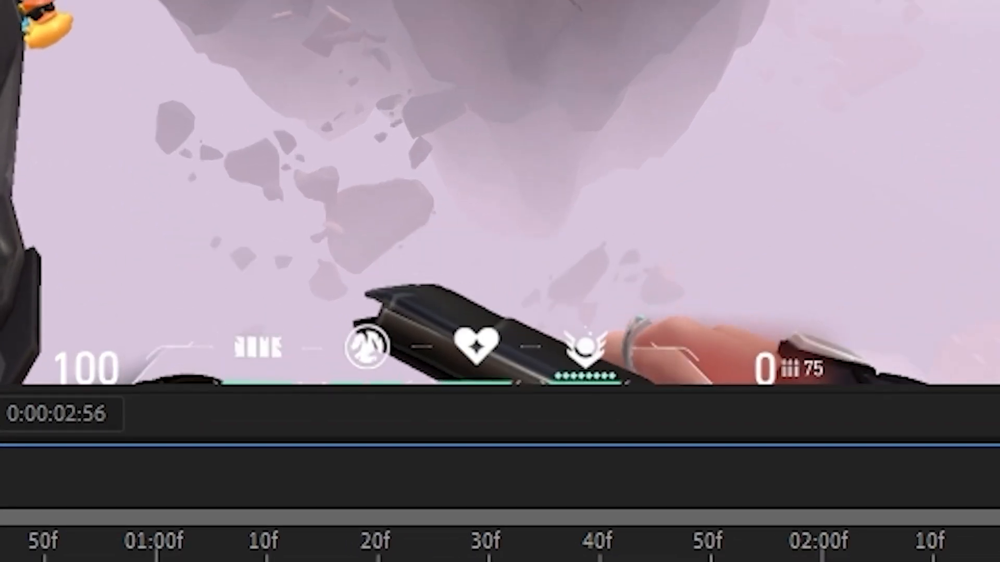
left_click_drag(845, 367, 219, 390)
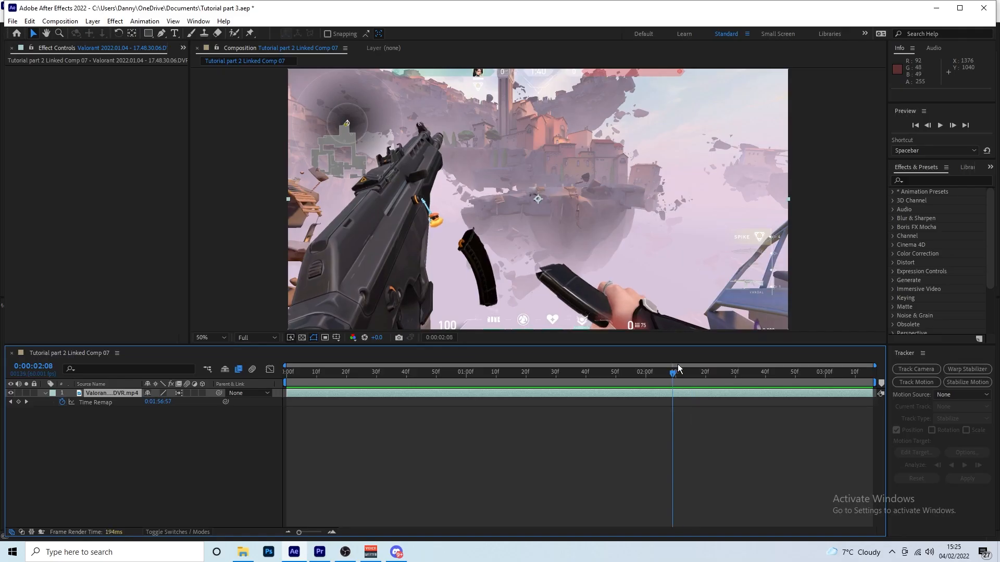
left_click(424, 424)
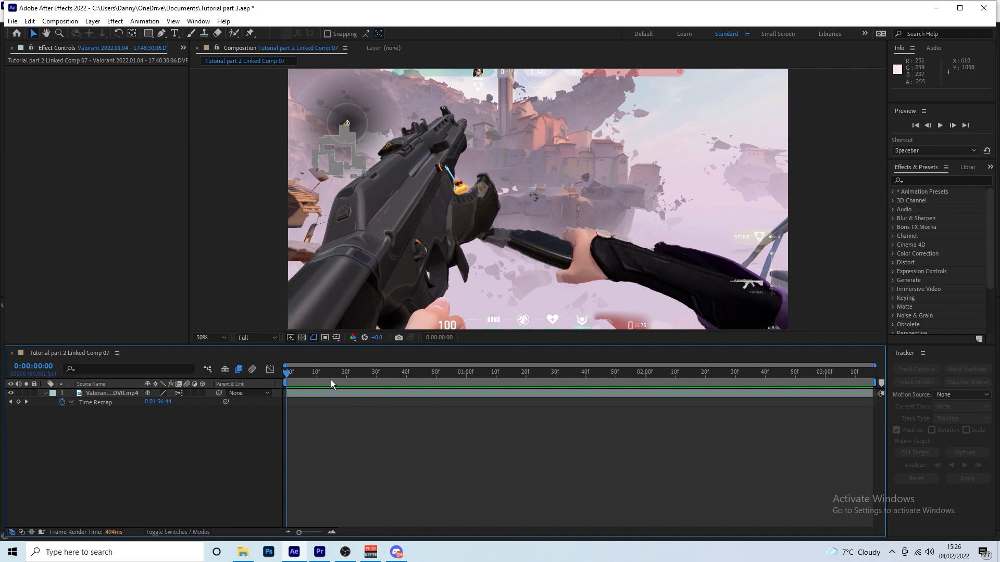
mouse_move(303, 376)
left_mouse_down()
mouse_move(511, 384)
mouse_move(324, 364)
mouse_move(307, 381)
mouse_move(622, 386)
mouse_move(655, 360)
mouse_move(287, 375)
left_mouse_up()
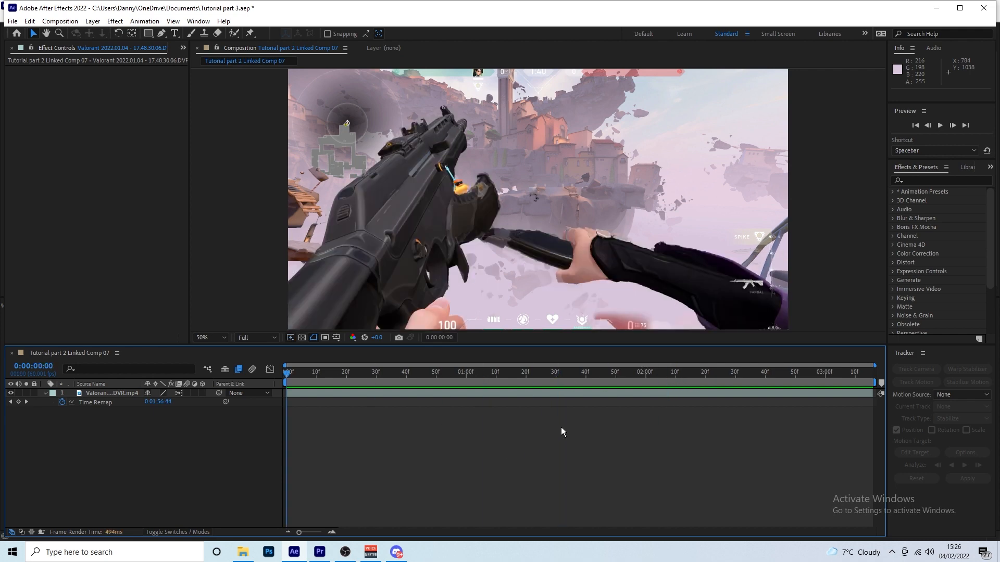
Step: Start a Pen tool mask on the clip layer where the rifle stock's upper edge meets the frame edge
left_click(370, 396)
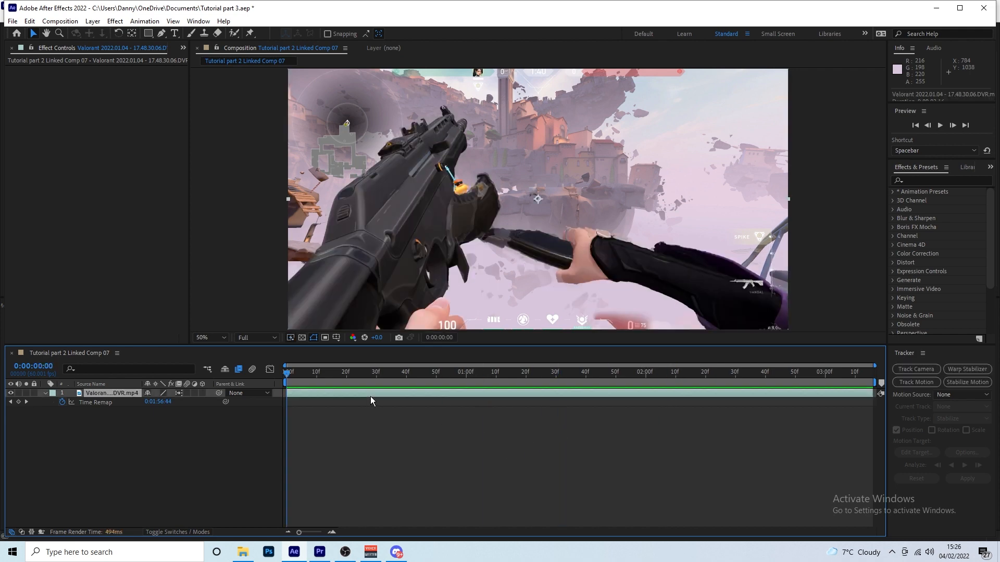
left_click(160, 34)
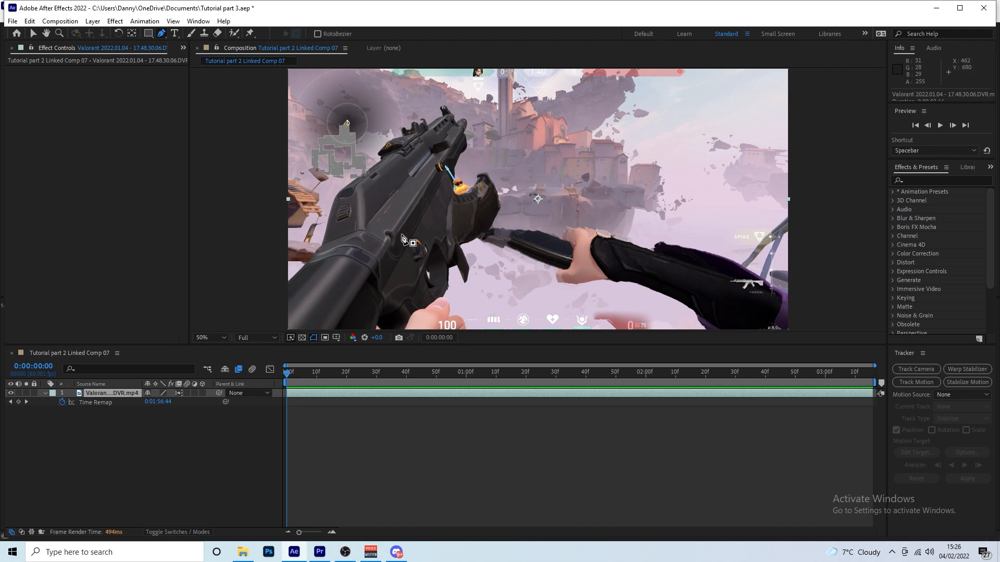
key("h")
left_click_drag(354, 242, 532, 180)
scroll(448, 187, "up", 3)
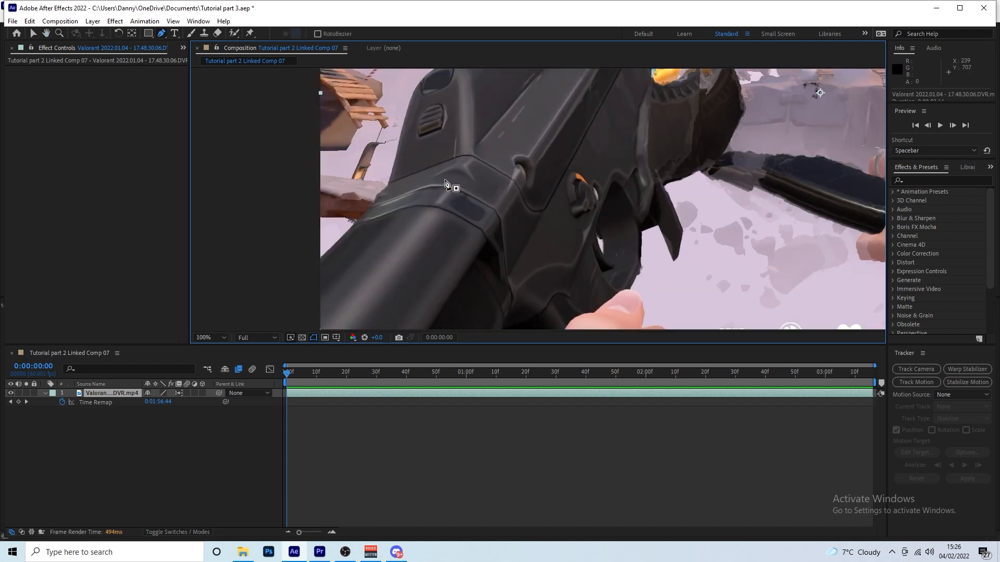
scroll(520, 163, "down", 1)
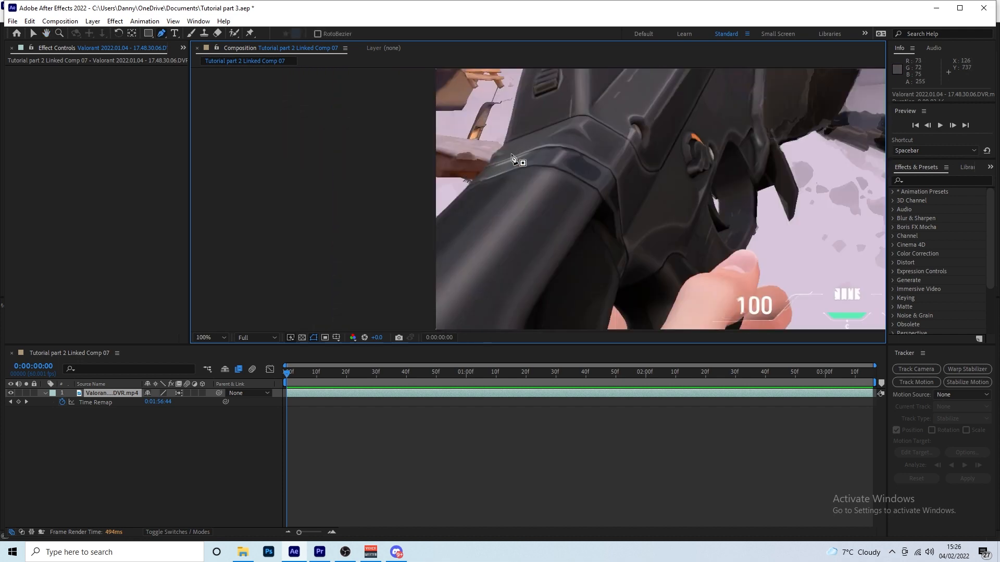
left_click_drag(520, 163, 442, 226)
scroll(448, 220, "down", 1)
scroll(453, 236, "up", 2)
left_click_drag(301, 326, 507, 203)
left_click(395, 261)
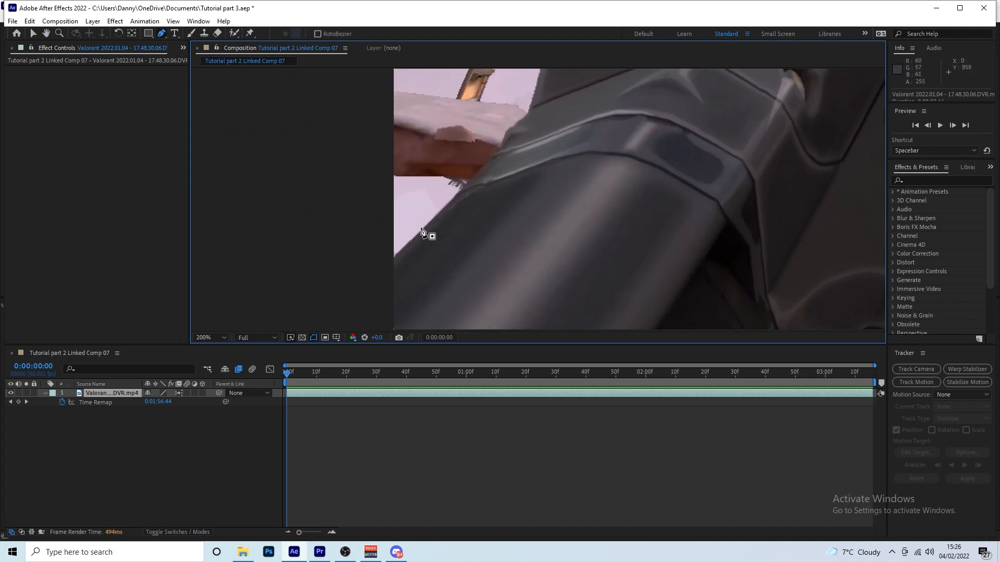
Step: Continue the mask up along the rifle stock to the rear end of the top rail
left_click(481, 171)
left_click_drag(511, 133, 432, 328)
left_click(501, 194)
left_click(516, 172)
left_click(529, 155)
mouse_move(599, 103)
left_mouse_down()
mouse_move(528, 179)
mouse_move(526, 245)
left_mouse_up()
scroll(617, 115, "up", 1)
left_click(513, 234)
left_click(506, 213)
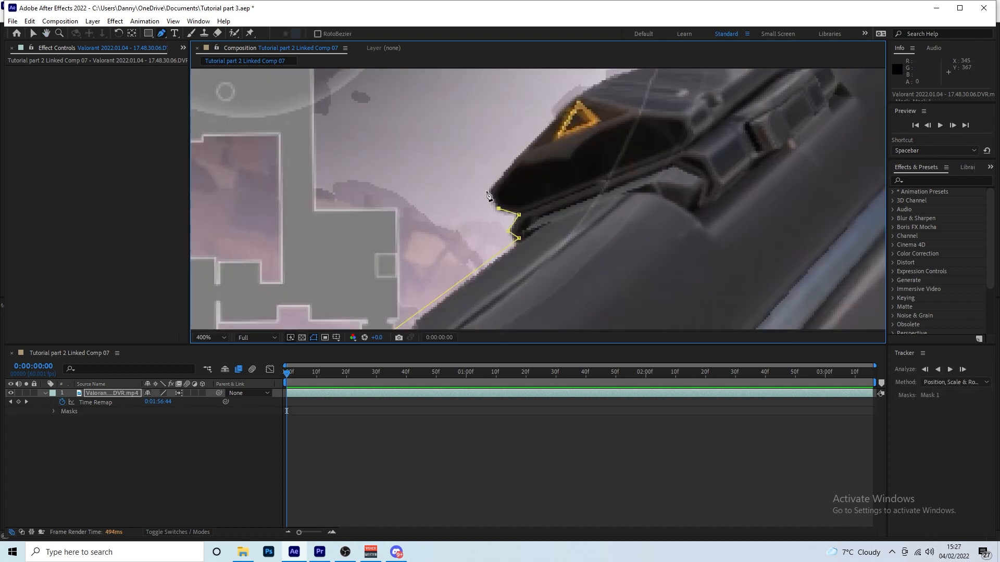
Step: Trace the mask along the top rail and over the first raised parts of the rifle's rear sight
left_click_drag(515, 211, 409, 276)
left_click(481, 194)
left_click(526, 169)
left_click_drag(613, 149, 573, 213)
left_click_drag(619, 116, 536, 189)
left_click(551, 176)
left_click(566, 171)
left_click(571, 180)
left_click(580, 177)
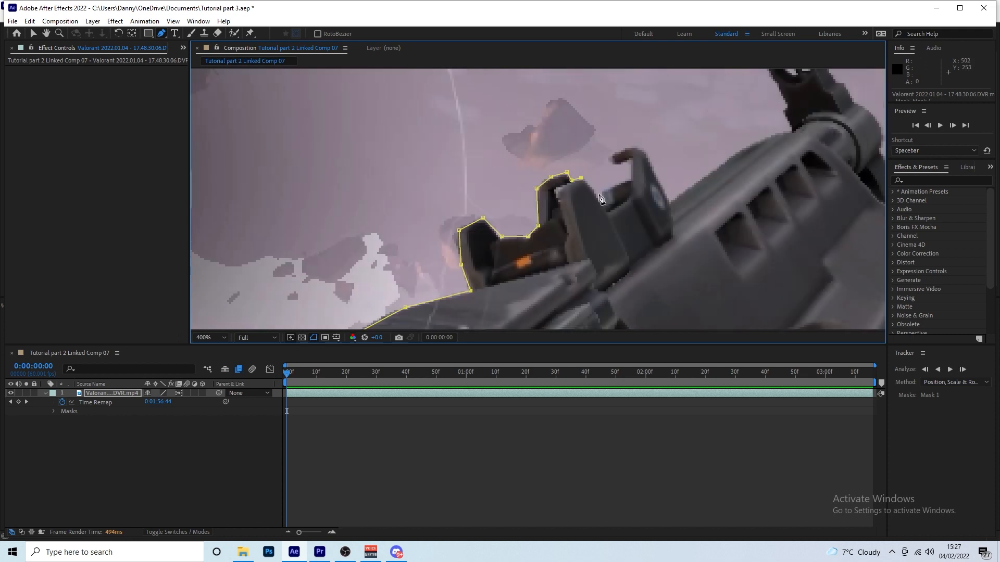
Step: Outline the rest of the rear sight and continue the mask along the handguard's upper edge
left_click(602, 202)
left_click(601, 189)
left_click(629, 179)
left_click_drag(646, 185, 494, 250)
left_click(505, 244)
left_click(546, 218)
left_click(567, 205)
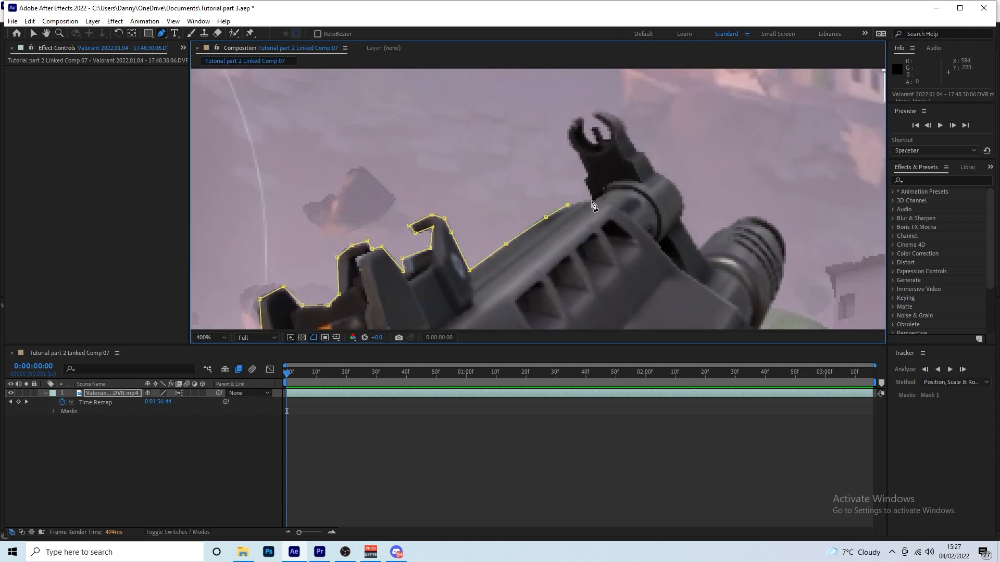
Step: Trace the mask up the near side of the rifle's front sight to its tip
left_click(593, 200)
left_click(584, 180)
left_click(588, 171)
left_click(569, 142)
left_click_drag(618, 122, 558, 167)
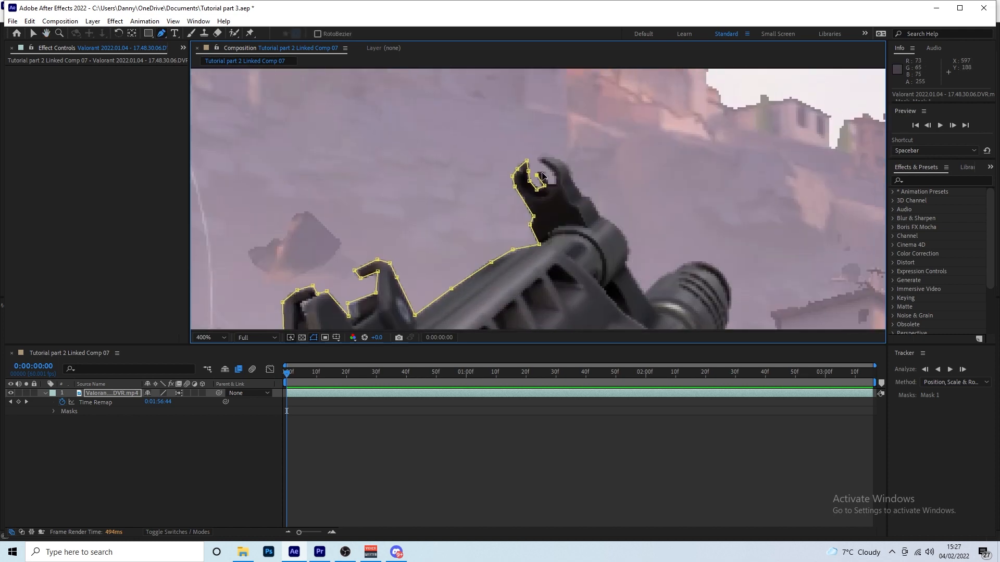
Step: Trace the mask around the small centre post and inner notch of the front sight
left_click(538, 175)
scroll(539, 175, "up", 1)
left_click(549, 195)
scroll(516, 208, "down", 1)
scroll(555, 170, "up", 1)
left_click(517, 216)
left_click(485, 190)
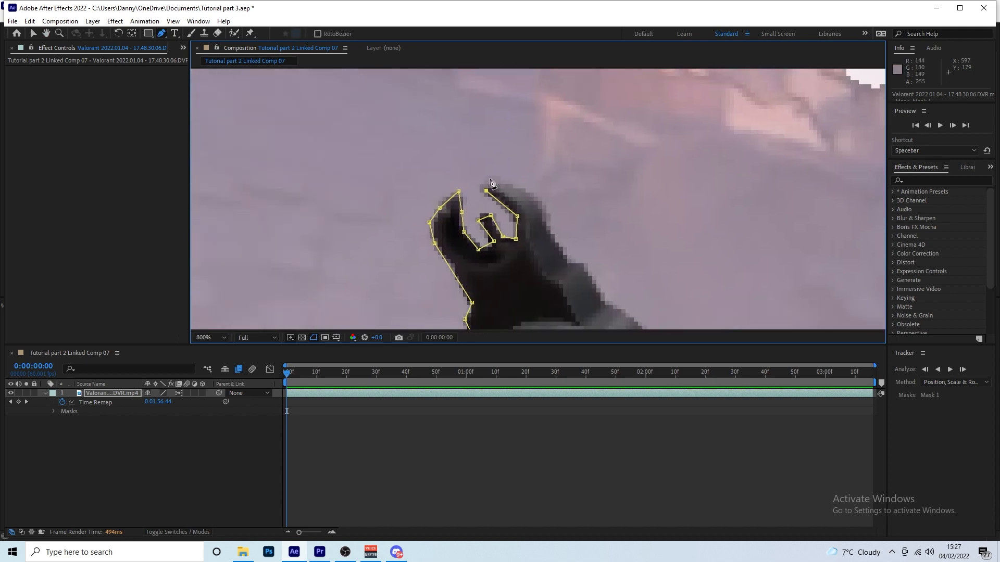
mouse_move(488, 181)
left_mouse_down()
mouse_move(511, 193)
mouse_move(501, 180)
left_mouse_up()
key("ctrl+z")
key("ctrl+z")
Step: Bring the mask down the front sight's far side and around the barrel collar
left_click(541, 207)
left_click_drag(599, 291, 514, 201)
left_click(538, 219)
left_click_drag(560, 239, 521, 166)
left_click_drag(569, 295, 504, 247)
Step: Trace the mask over the top and front of the rifle's muzzle
left_click(546, 206)
left_click(568, 196)
left_click(590, 181)
left_click(614, 185)
left_click(645, 196)
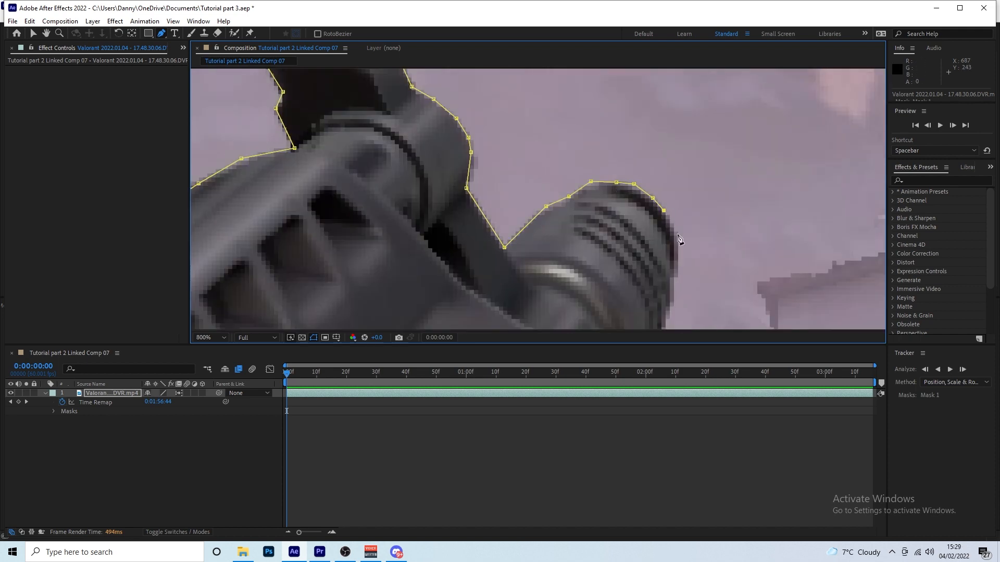
left_click_drag(673, 243, 629, 179)
left_click(615, 272)
Step: Continue the mask from the muzzle around the dark curved edge beneath it
left_click_drag(614, 272, 628, 78)
left_click(593, 174)
left_click_drag(652, 273, 582, 73)
left_click(585, 246)
left_click_drag(579, 260, 616, 213)
left_click(532, 270)
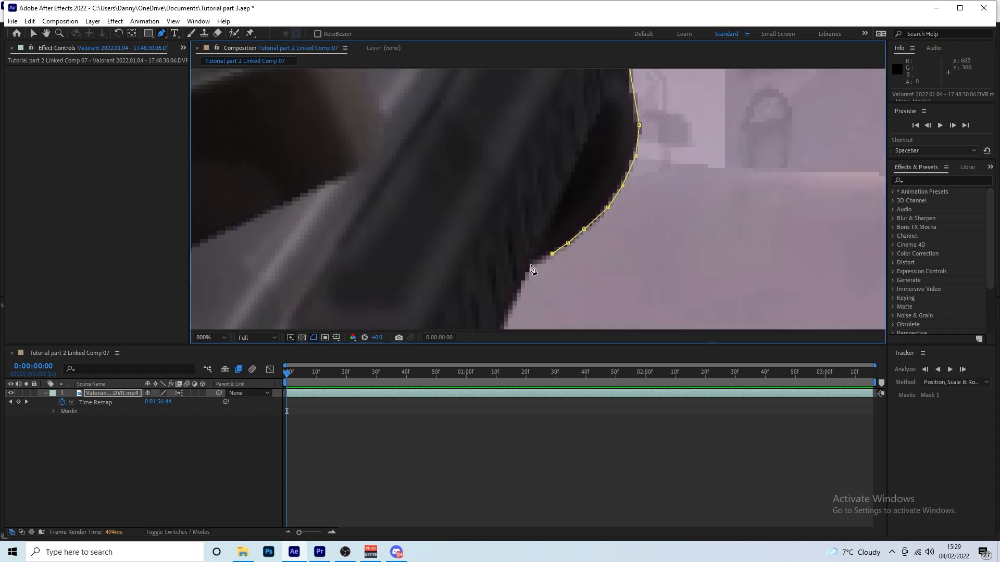
Step: Follow the rifle's lower edge with the mask down to the rubber duck charm
left_click_drag(532, 281, 629, 70)
left_click(658, 172)
left_click_drag(565, 307, 581, 83)
left_click(543, 131)
left_click_drag(539, 266, 553, 154)
left_click(551, 222)
scroll(550, 225, "down", 2)
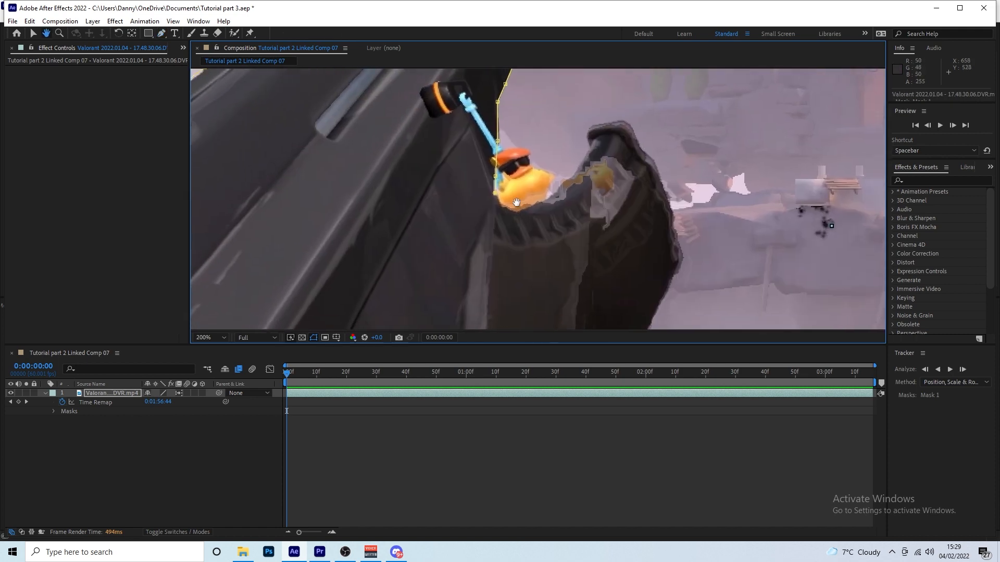
Step: Continue the mask from the duck charm down the boundary between the rifle's body and its dark magazine
left_click_drag(514, 207, 497, 156)
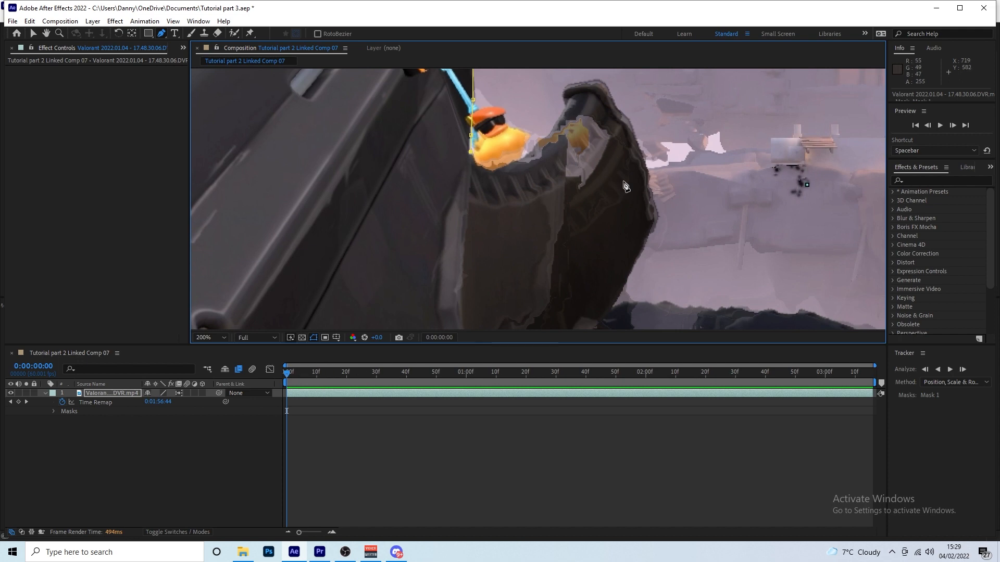
left_click_drag(471, 193, 526, 105)
scroll(507, 193, "up", 1)
left_click(512, 153)
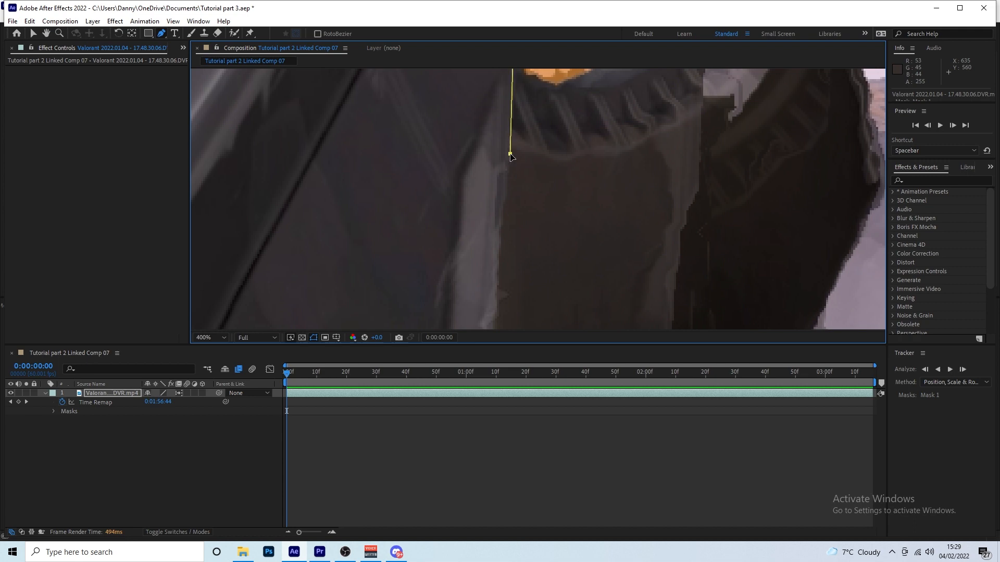
left_click_drag(513, 221, 514, 155)
left_click(504, 175)
left_click_drag(507, 268, 507, 194)
left_click(498, 199)
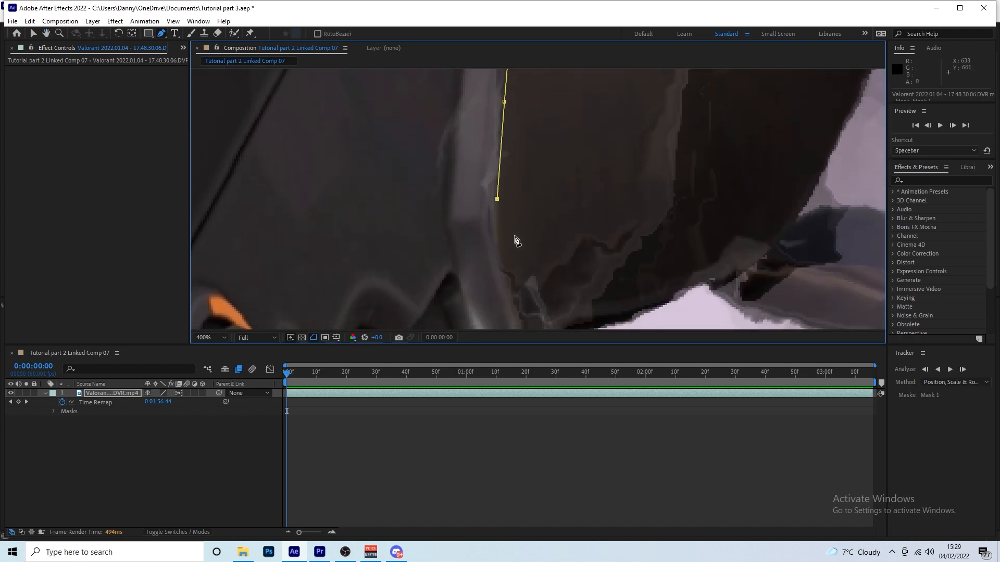
left_click_drag(513, 268, 505, 188)
left_click(500, 199)
left_click_drag(521, 236, 505, 142)
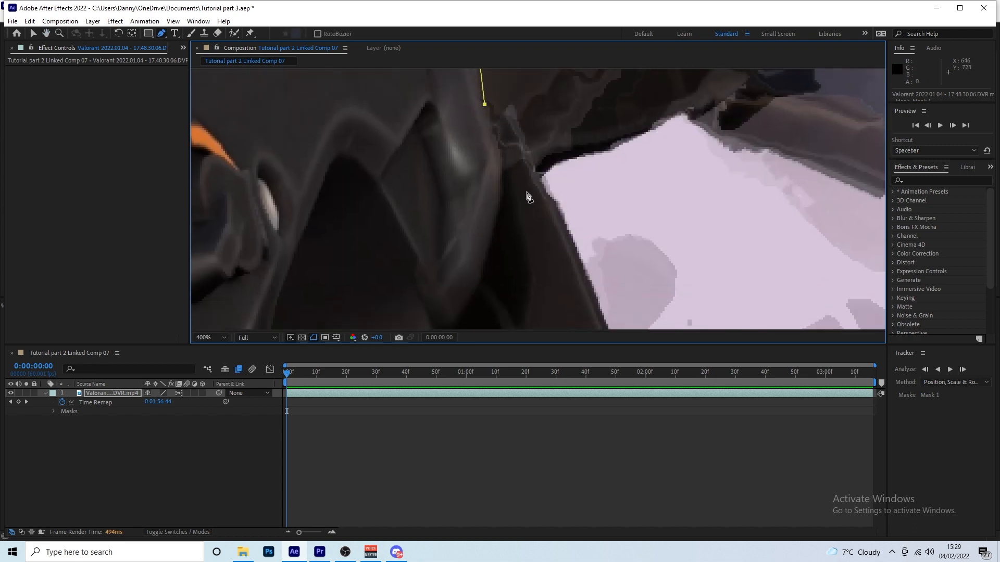
Step: Trace the mask past the pointed fin beneath the rifle and down the front edge of the grip
scroll(558, 234, "down", 2)
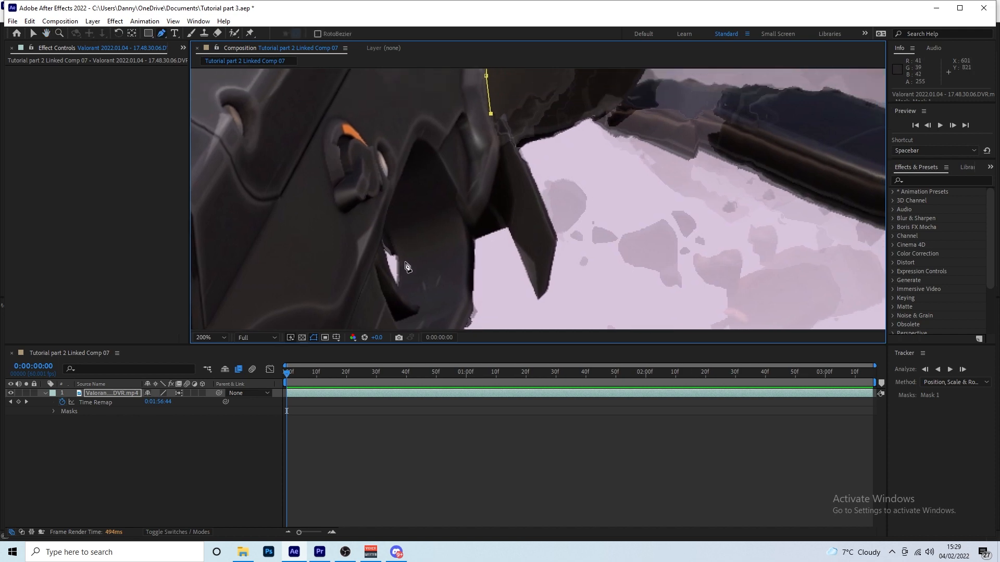
left_click_drag(517, 161, 518, 204)
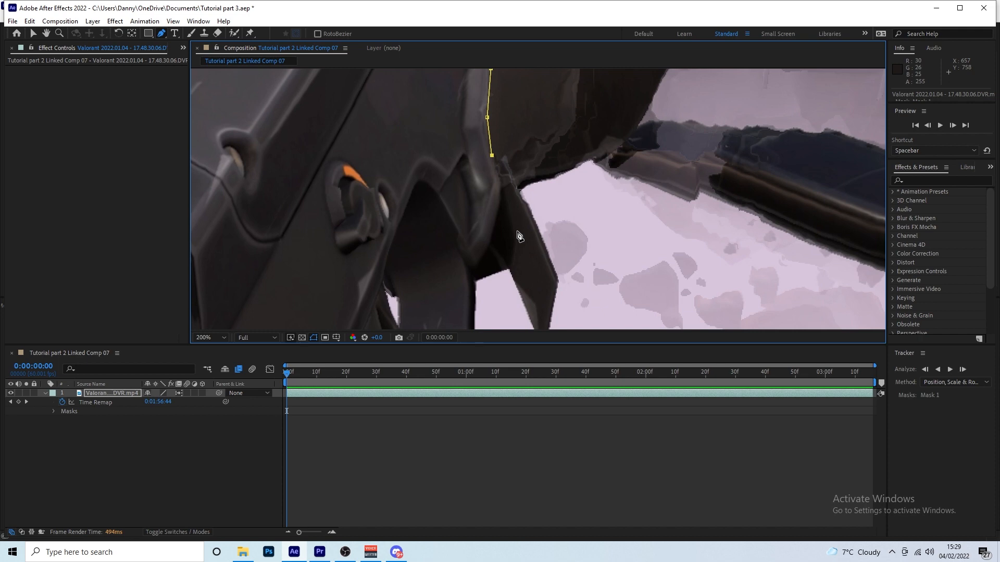
scroll(432, 123, "up", 1)
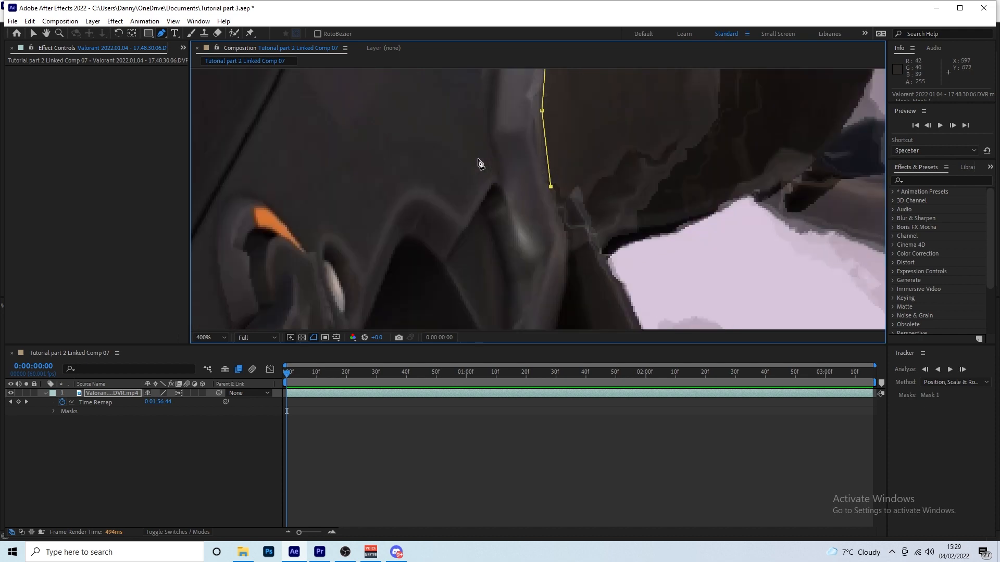
left_click(572, 250)
left_click_drag(572, 250, 550, 90)
left_click(535, 182)
left_click_drag(535, 182, 548, 82)
left_click(519, 143)
left_click(497, 154)
left_click(511, 178)
left_click_drag(511, 315, 576, 79)
left_click(570, 117)
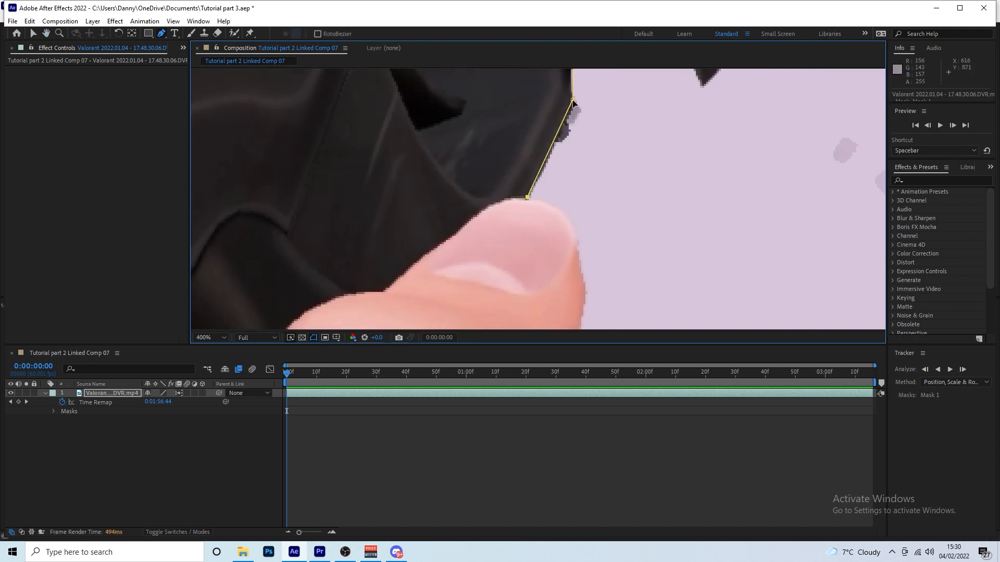
Step: Follow the grip's edge to the thumb with the mask and trace along the thumb to the frame's lower edge
left_click(526, 198)
left_click(499, 203)
left_click(478, 214)
left_click(413, 241)
left_click_drag(439, 255, 520, 159)
scroll(376, 227, "down", 6)
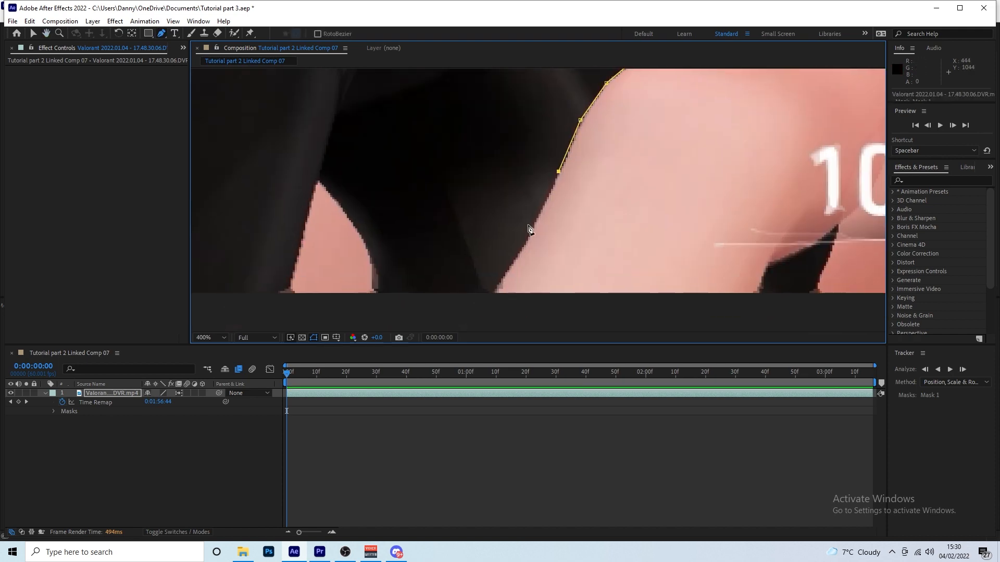
left_click_drag(453, 254, 496, 243)
Step: Try to close the mask through a point outside the frame's lower-left corner
left_click(393, 313)
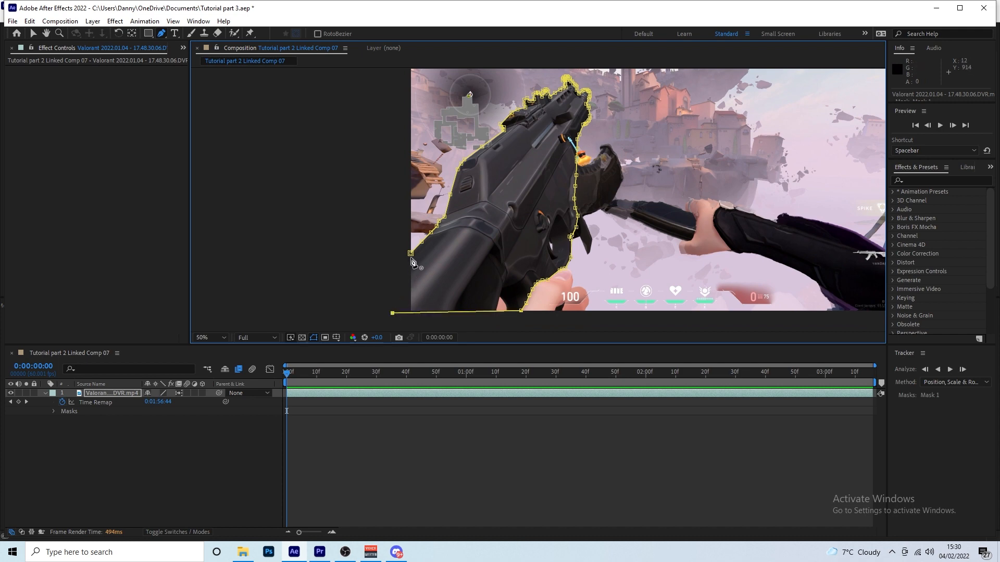
left_click(410, 253)
key("ctrl+z")
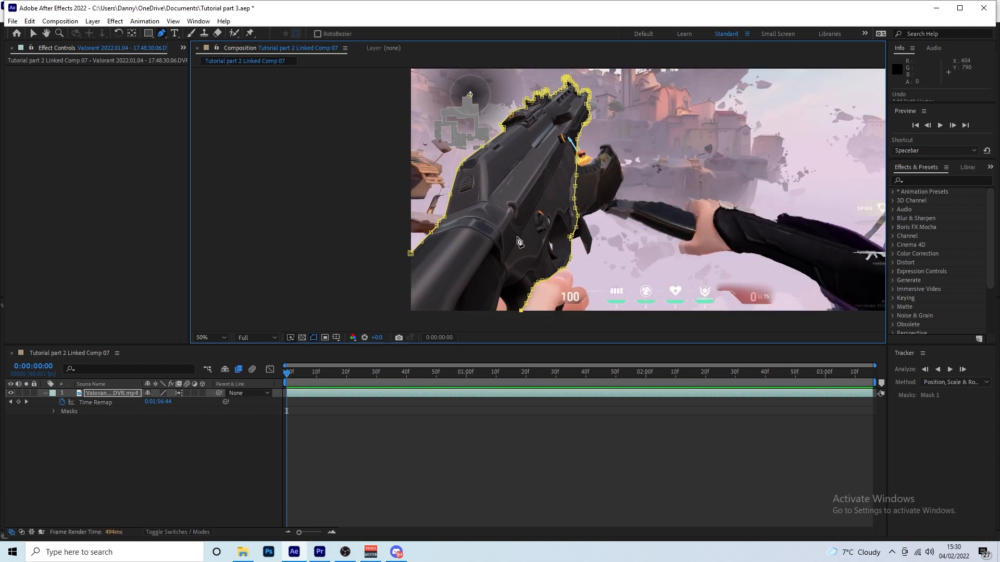
left_click_drag(550, 246, 581, 201)
scroll(504, 265, "up", 1)
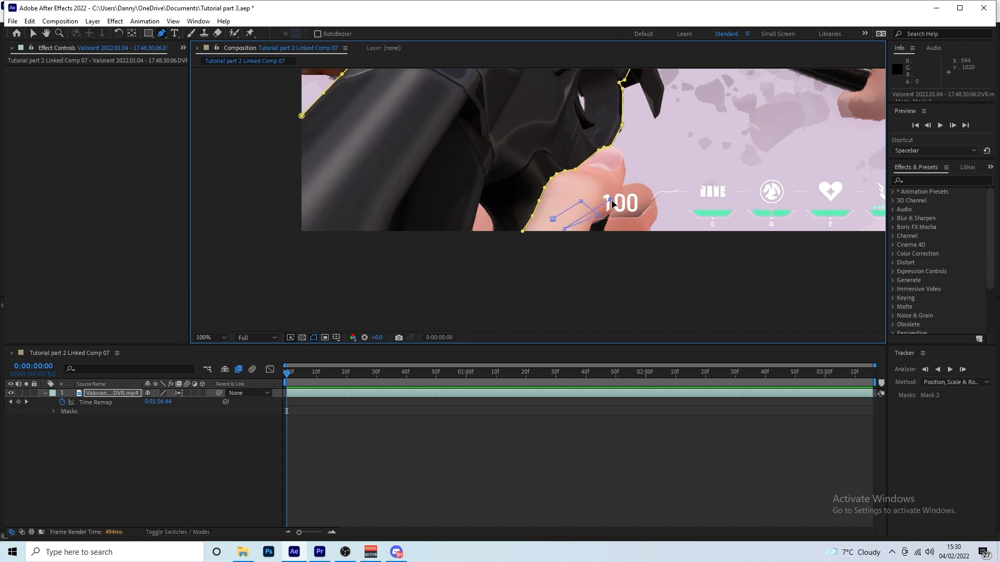
left_click(644, 225)
key("ctrl+z")
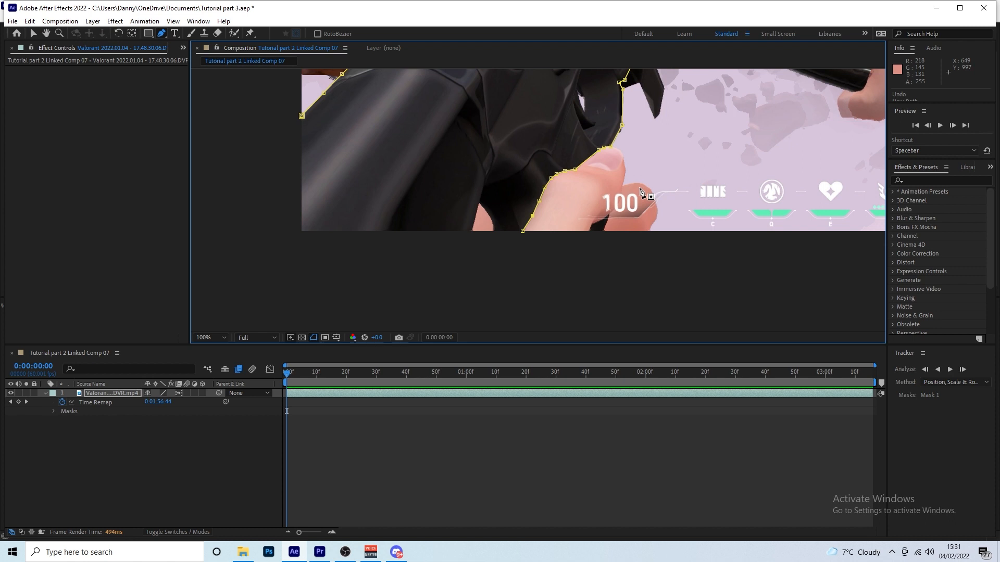
Step: Try to extend the open end of the mask below the frame's lower edge
scroll(549, 243, "up", 1)
left_click_drag(524, 252, 535, 227)
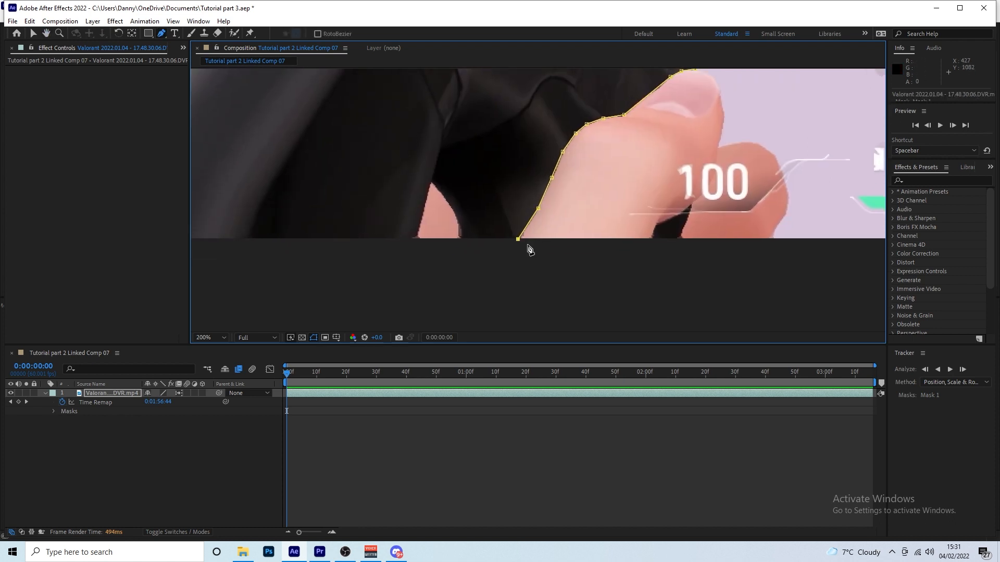
scroll(521, 248, "down", 4)
left_click(474, 221)
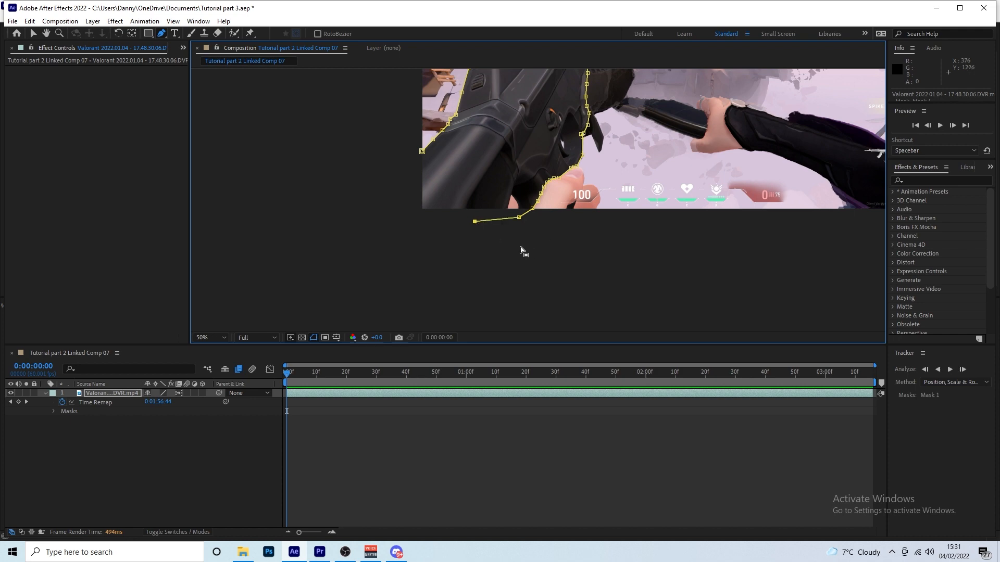
key("ctrl+z")
key("ctrl+z")
left_click_drag(633, 92, 537, 215)
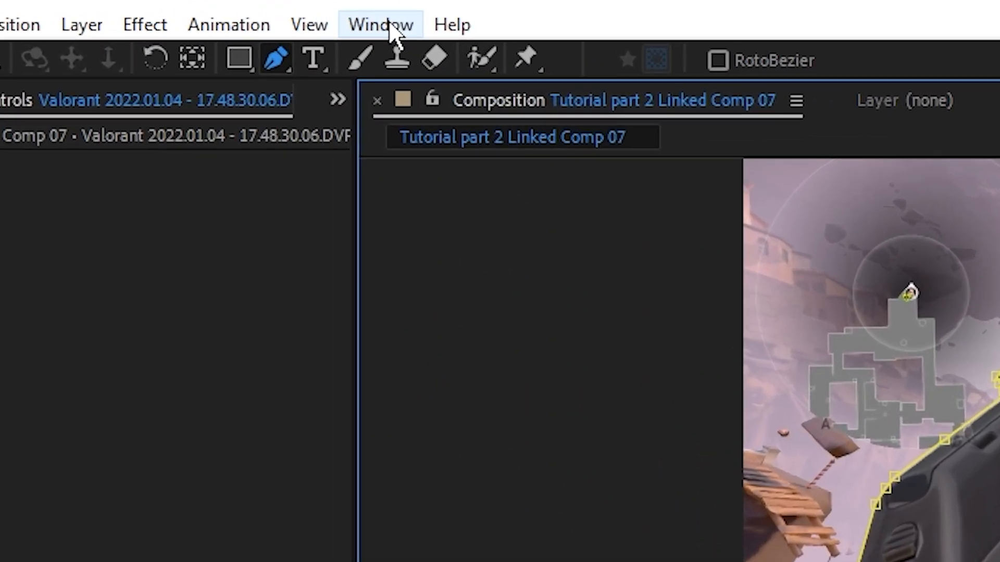
Step: Track Mask 1 forward through the whole clip with the Tracker
left_click(391, 25)
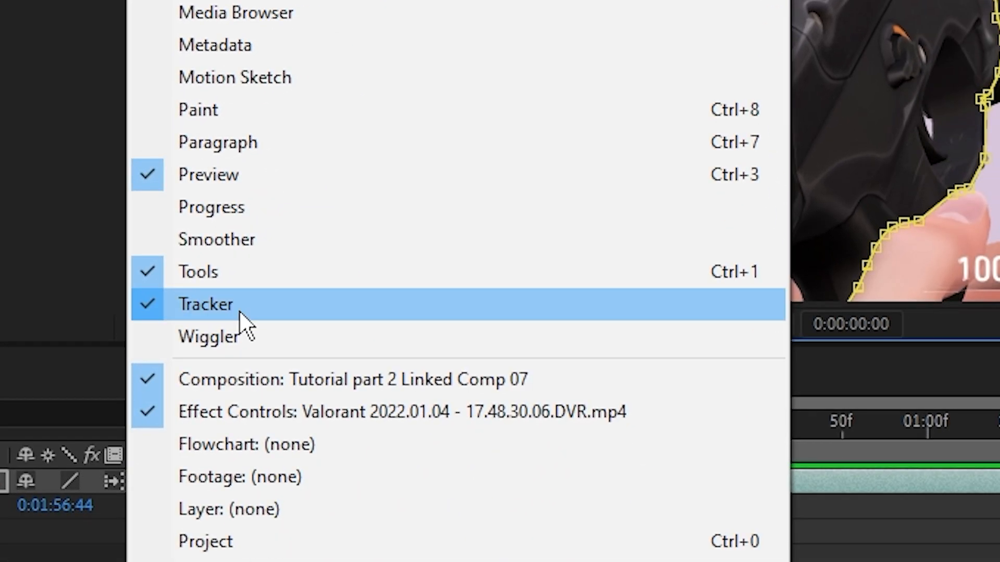
left_click(240, 312)
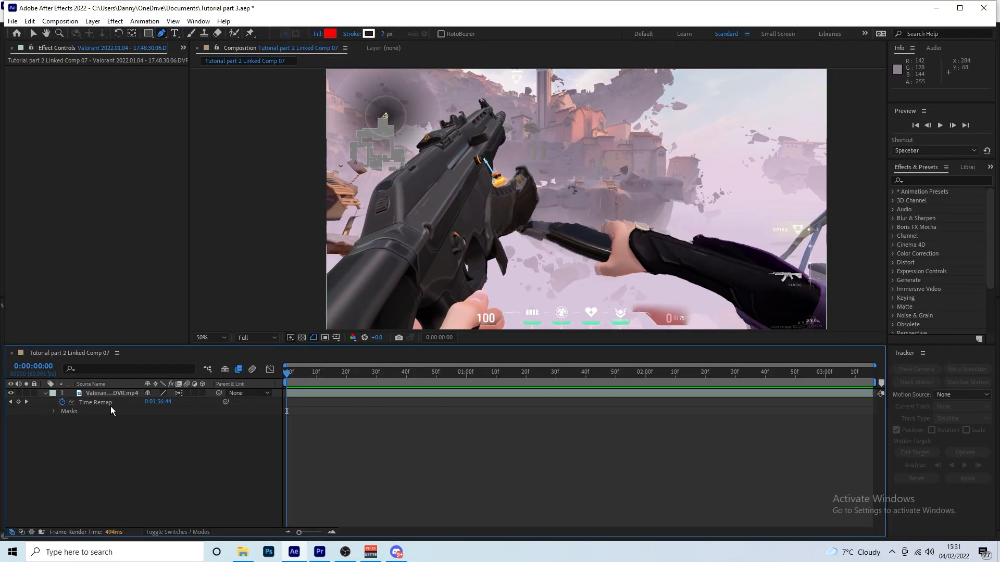
left_click(85, 410)
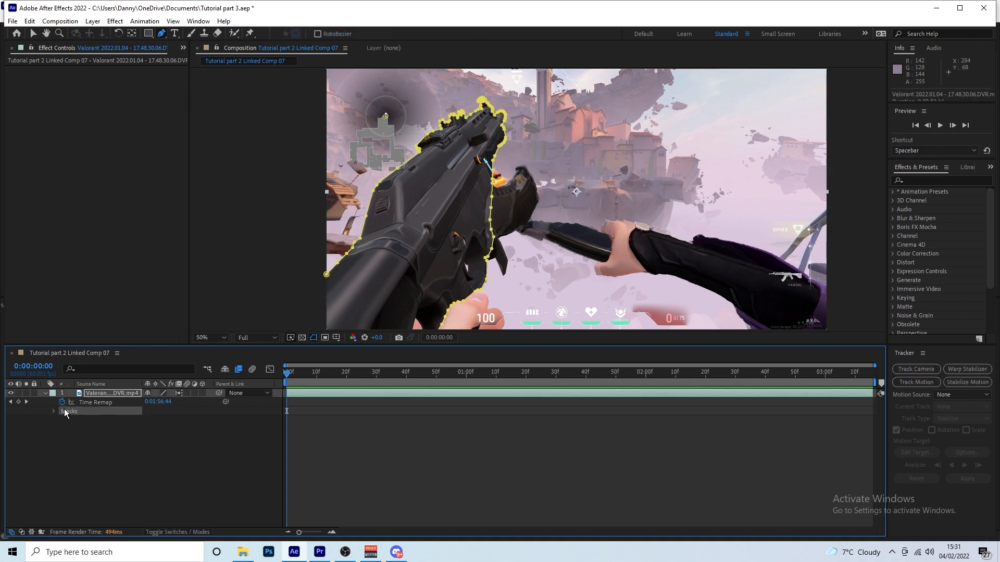
left_click(52, 411)
left_click(90, 421)
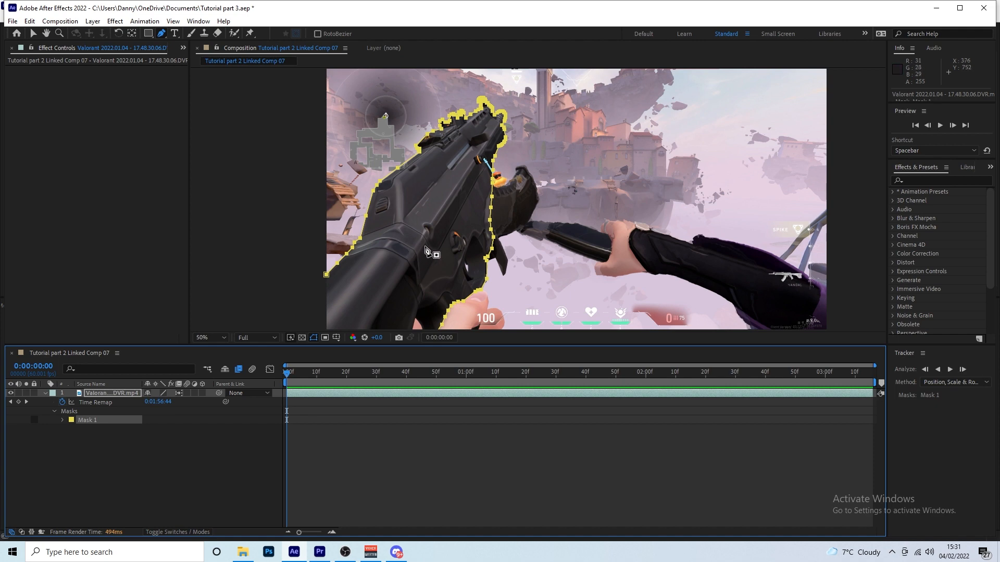
scroll(871, 320, "down", 2)
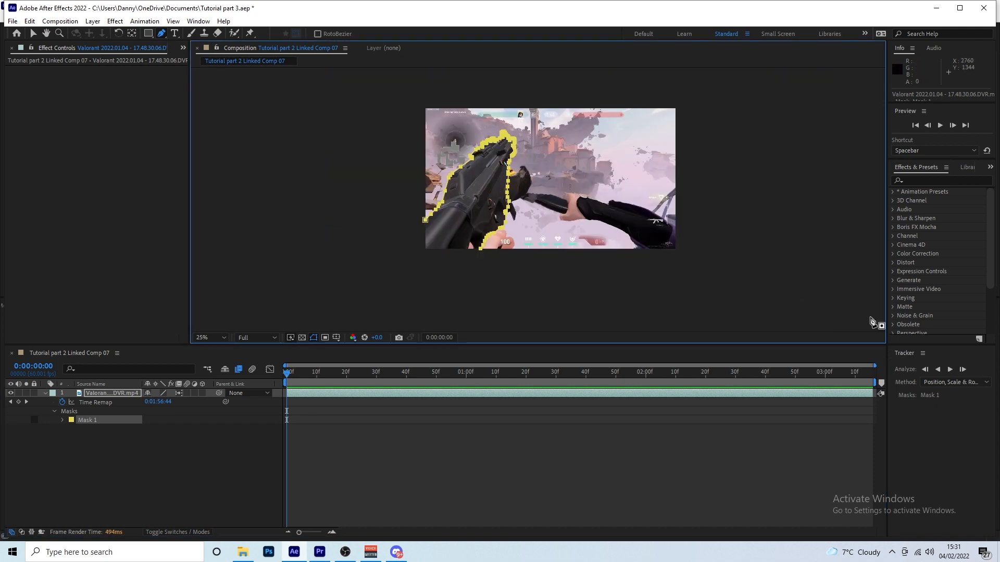
left_click(951, 370)
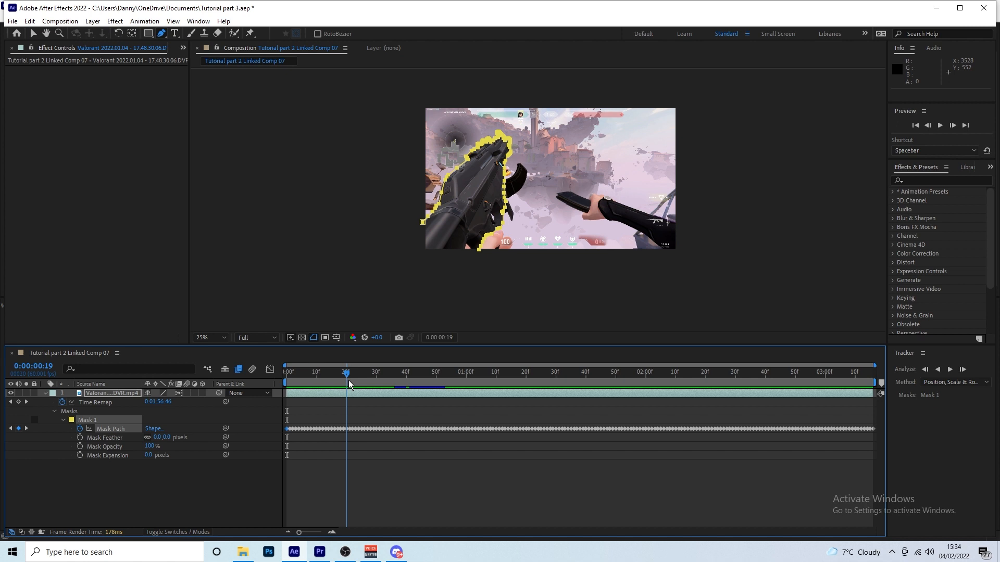
Step: Scrub and play the tracked clip to examine how the mask follows the gun, and inspect the Mask Path keyframes
left_click_drag(349, 381, 595, 377)
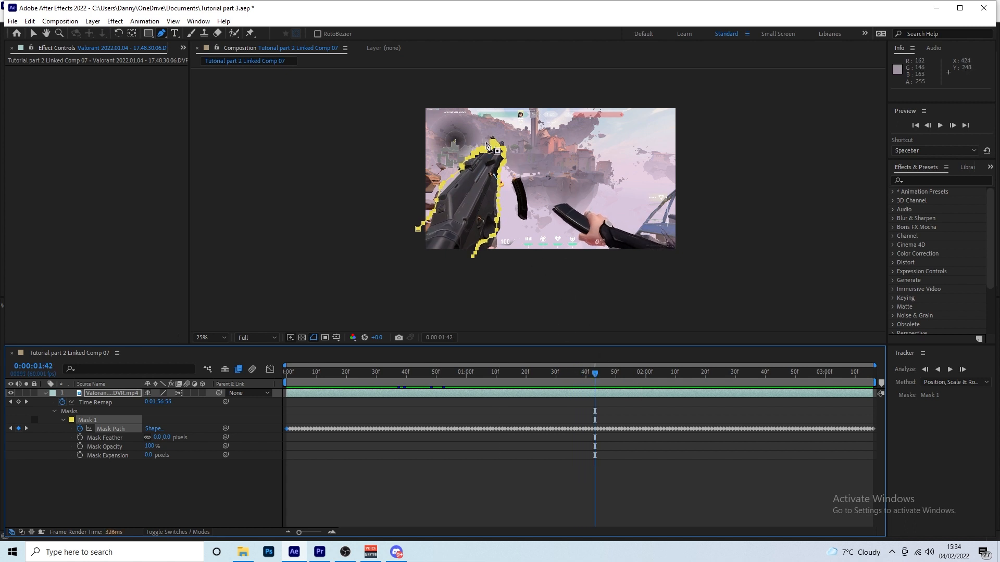
left_click_drag(595, 375, 335, 367)
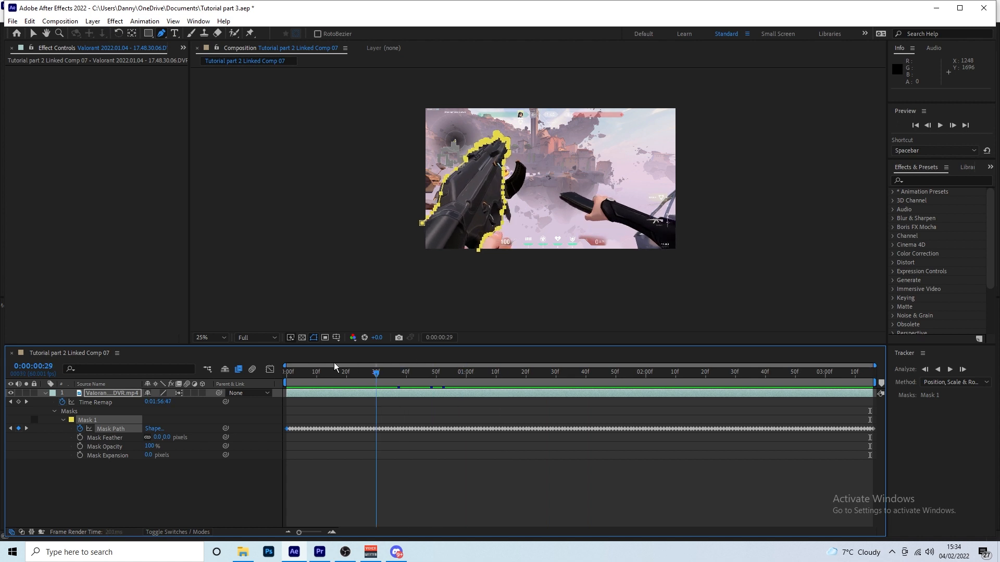
key("space")
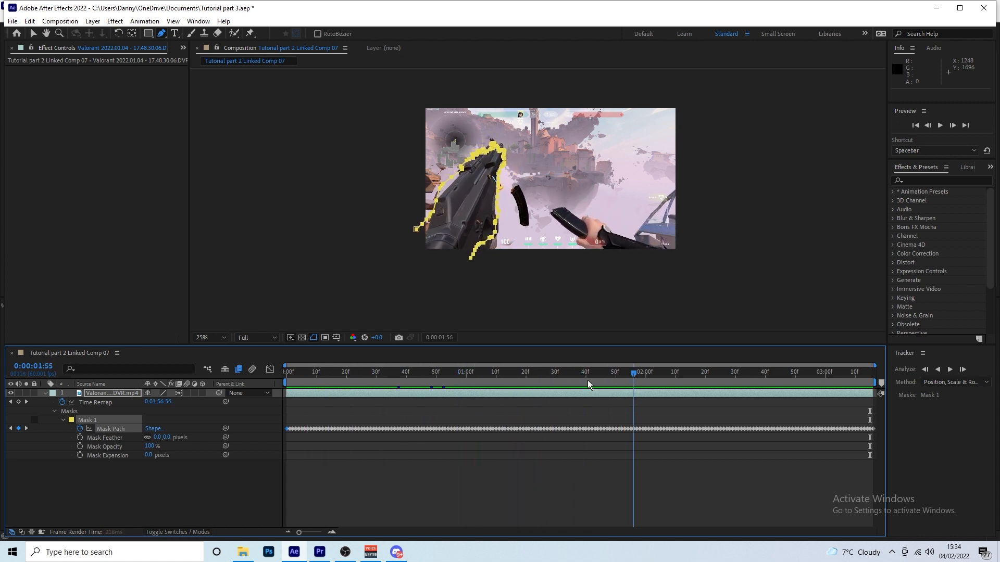
left_click_drag(587, 384, 541, 367)
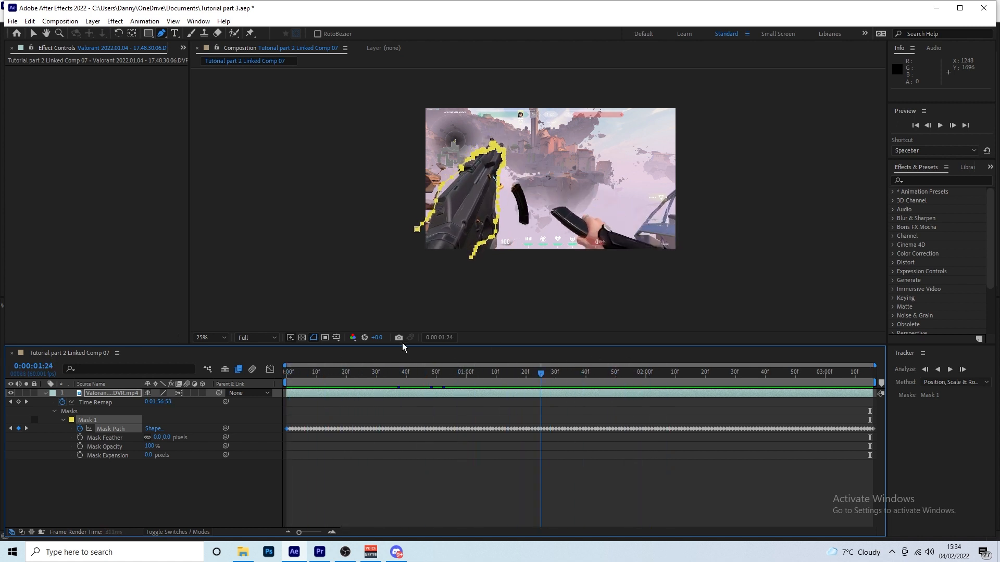
left_click_drag(333, 367, 487, 354)
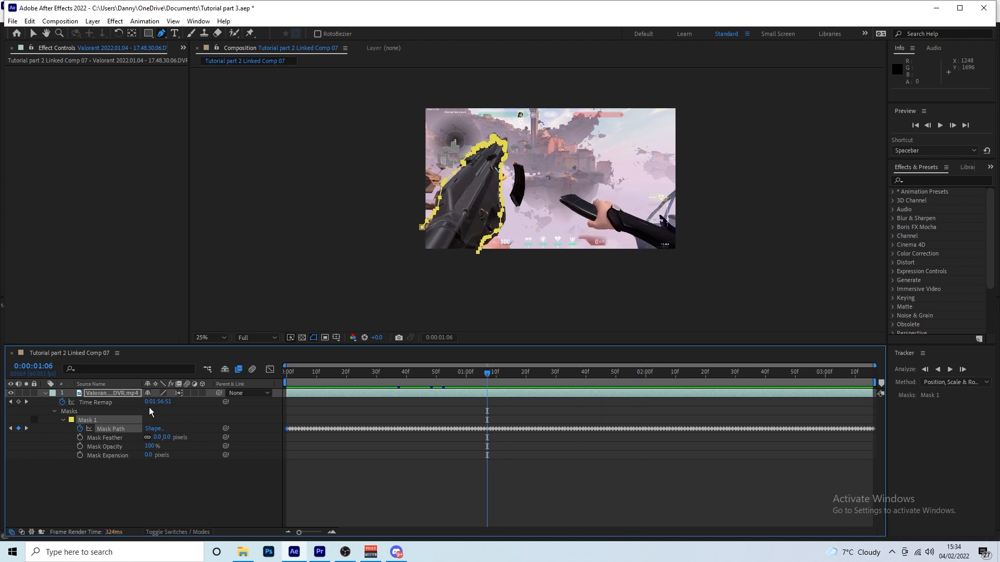
scroll(445, 427, "up", 3)
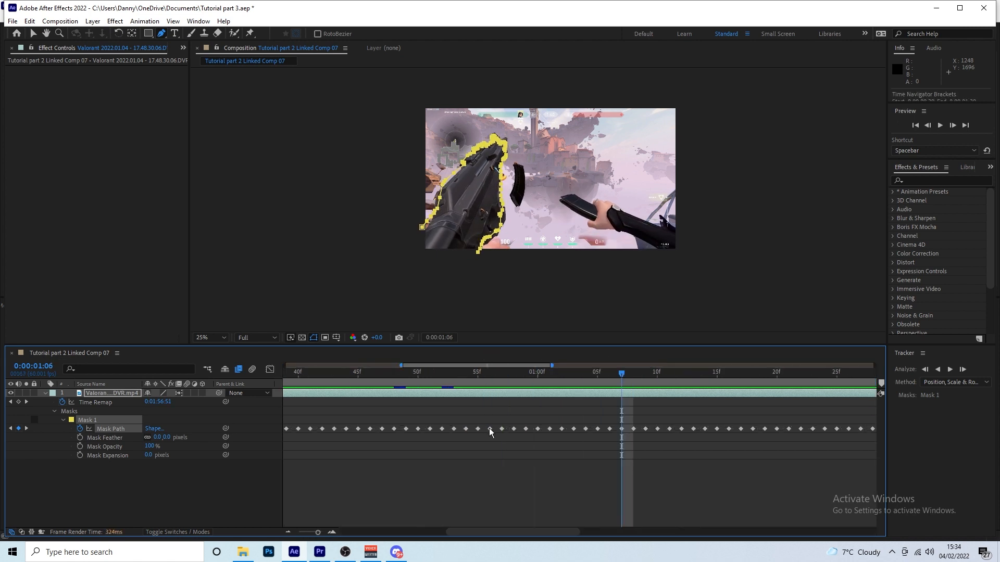
scroll(489, 428, "down", 3)
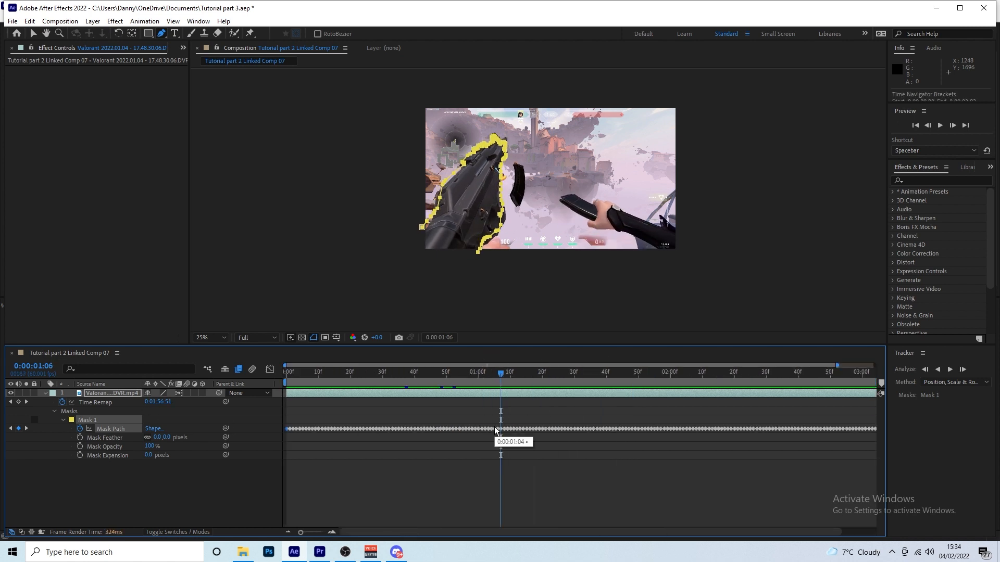
scroll(495, 426, "up", 2)
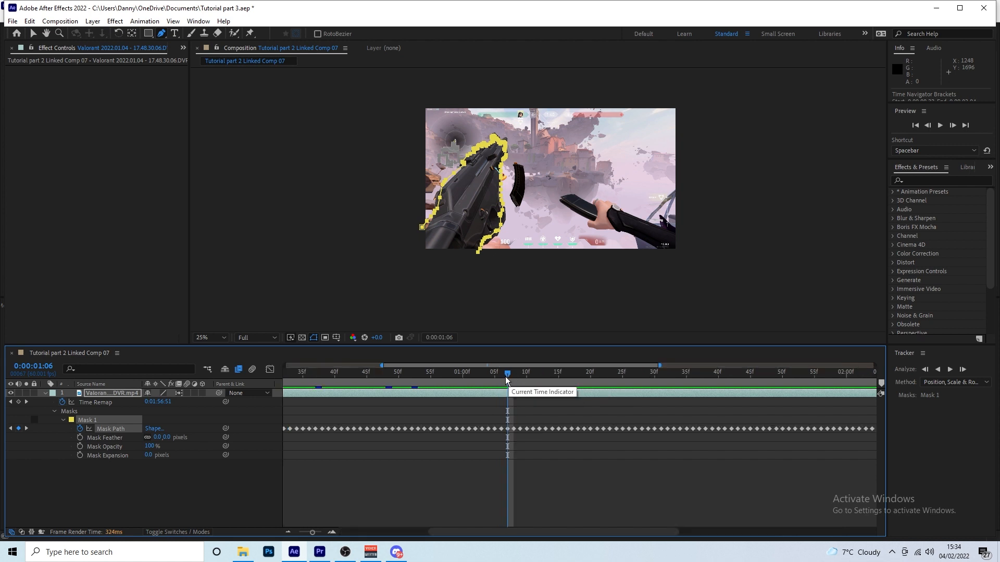
Step: Delete the Mask Path keyframes from 0:00:00:37 through 0:00:01:38
left_click_drag(505, 374, 423, 383)
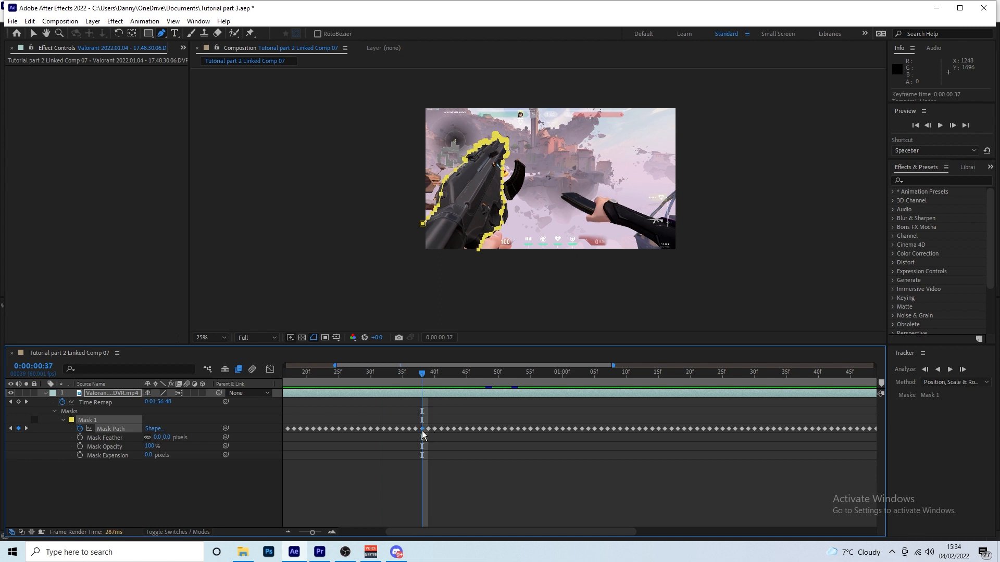
key("Delete")
left_click_drag(422, 383, 812, 390)
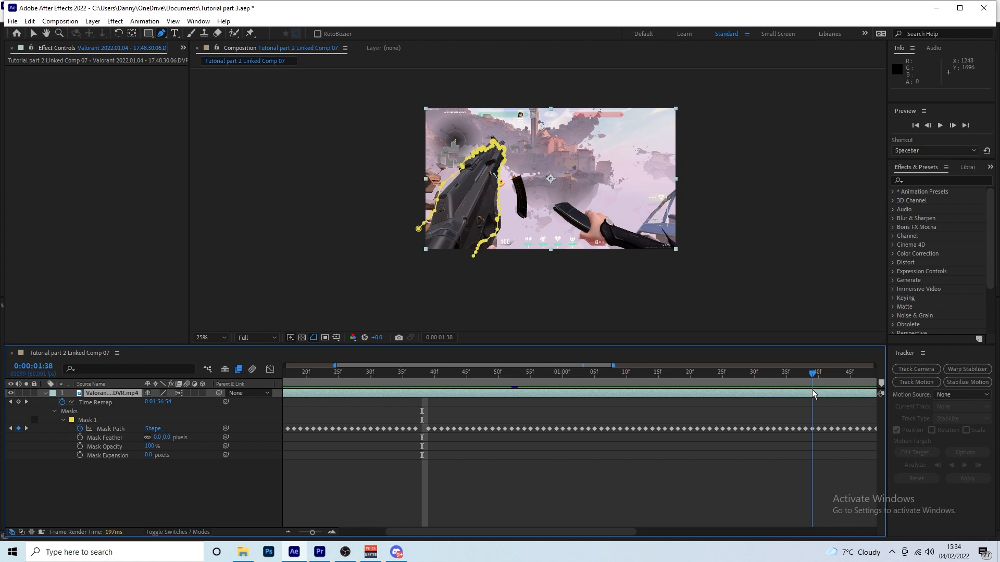
left_click(812, 428)
key("Delete")
left_click_drag(425, 439, 802, 407)
key("Delete")
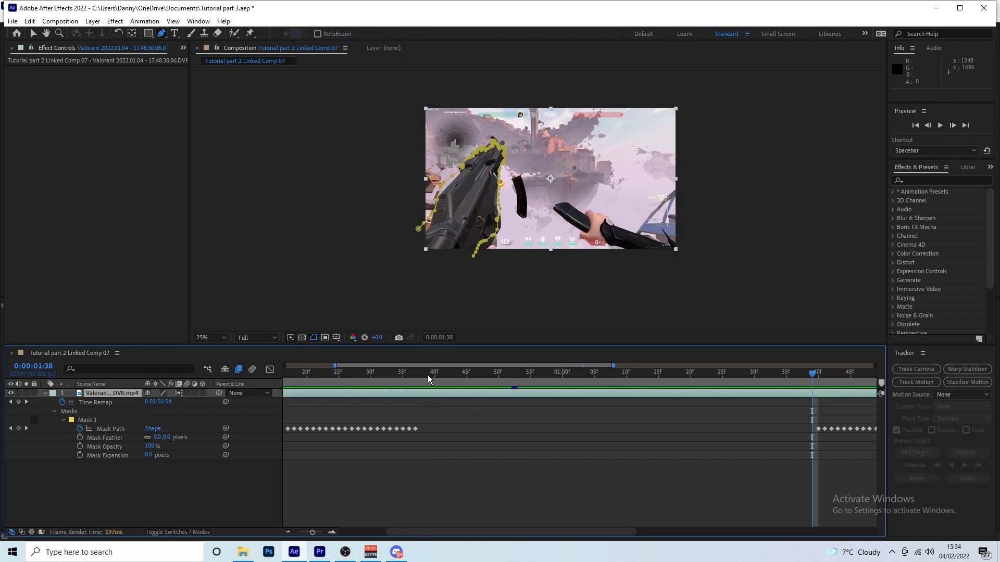
Step: Reshape Mask 1 at 0:00:01:02 with Free Transform to fit the gun and extend past the frame's lower edge
left_click_drag(427, 375, 418, 376)
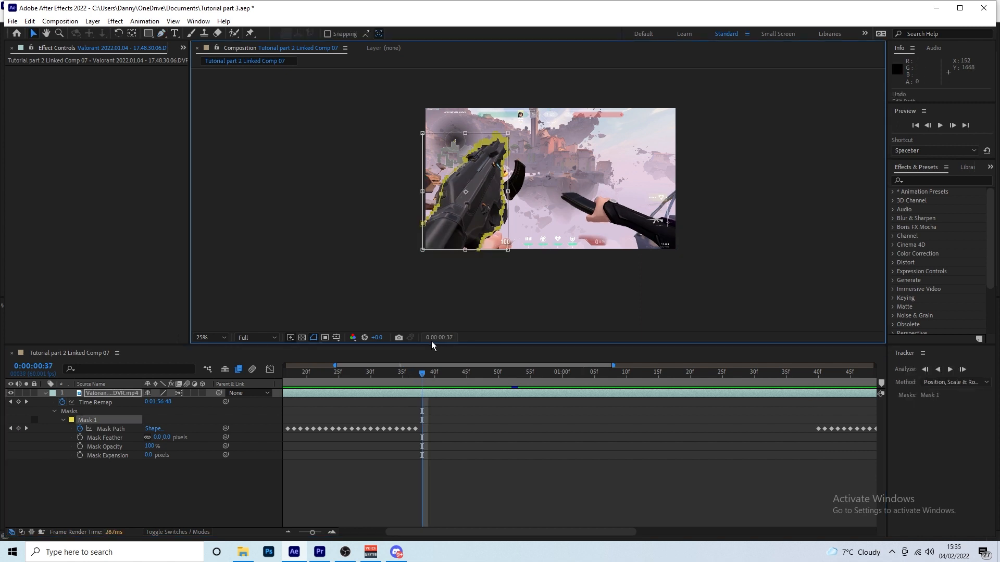
left_click_drag(420, 370, 580, 368)
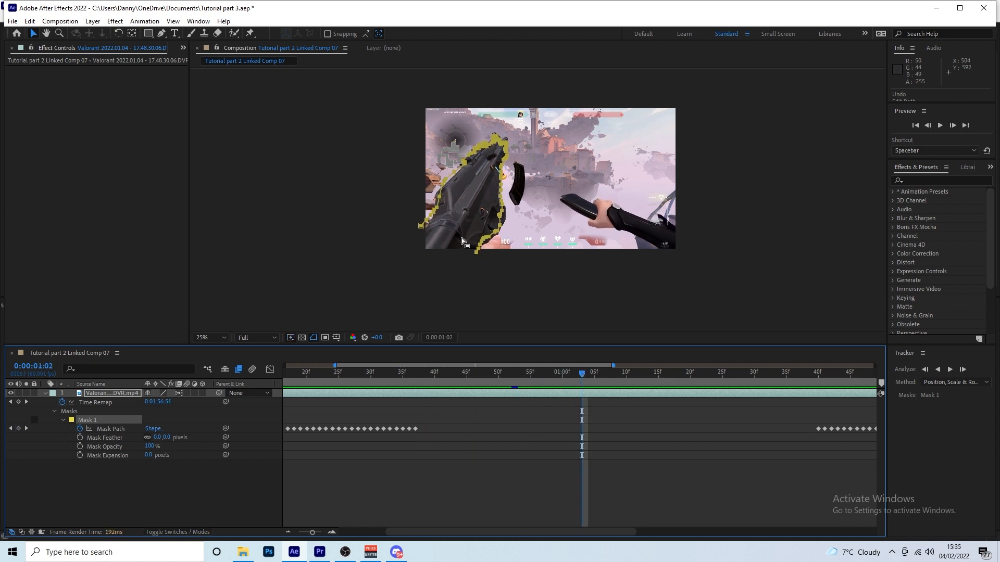
double_click(503, 147)
left_click_drag(507, 135, 508, 130)
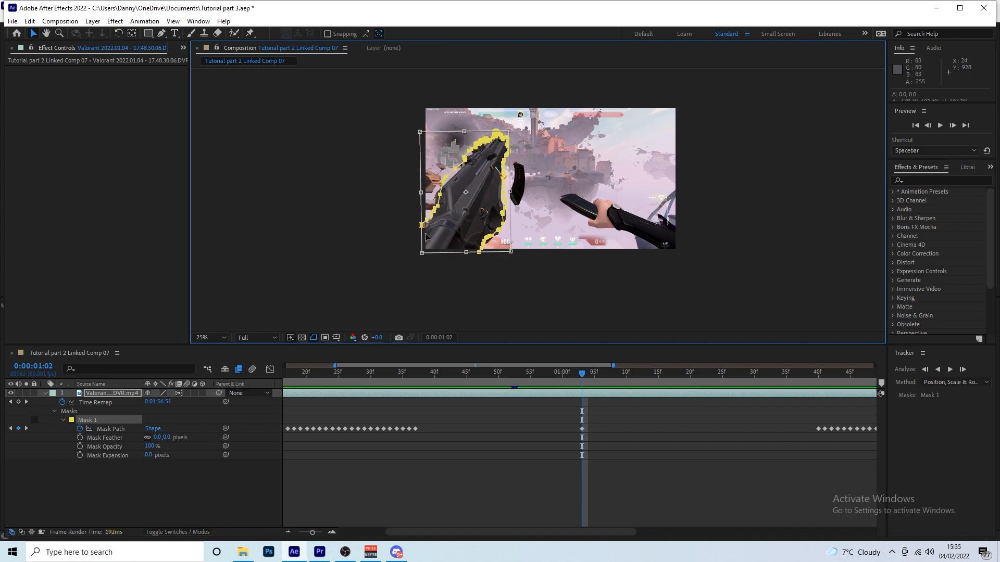
left_click_drag(420, 256, 409, 290)
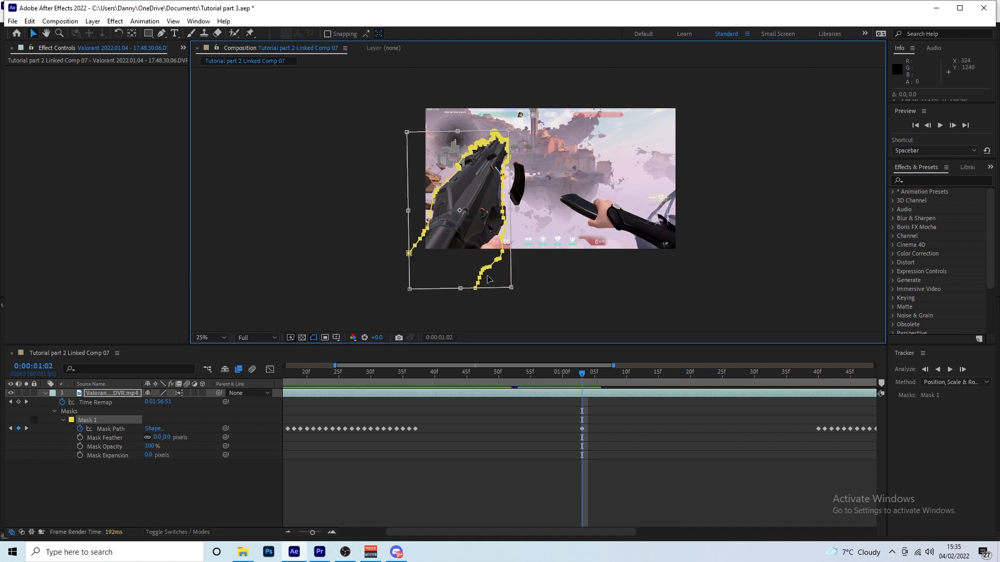
left_click_drag(510, 289, 513, 270)
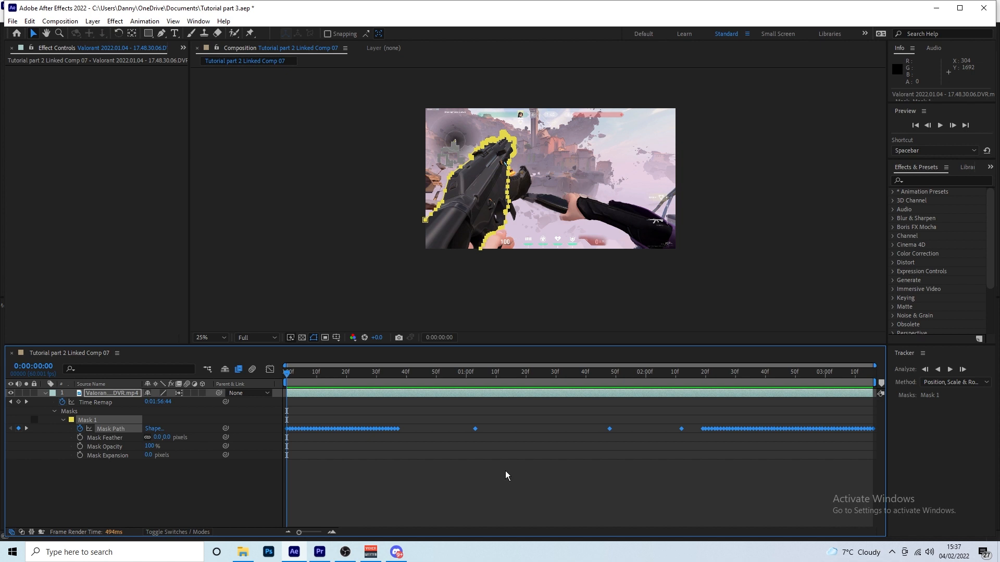
Step: Copy Mask 1 from the Valorant clip layer and collapse the layer's properties
left_click(176, 467)
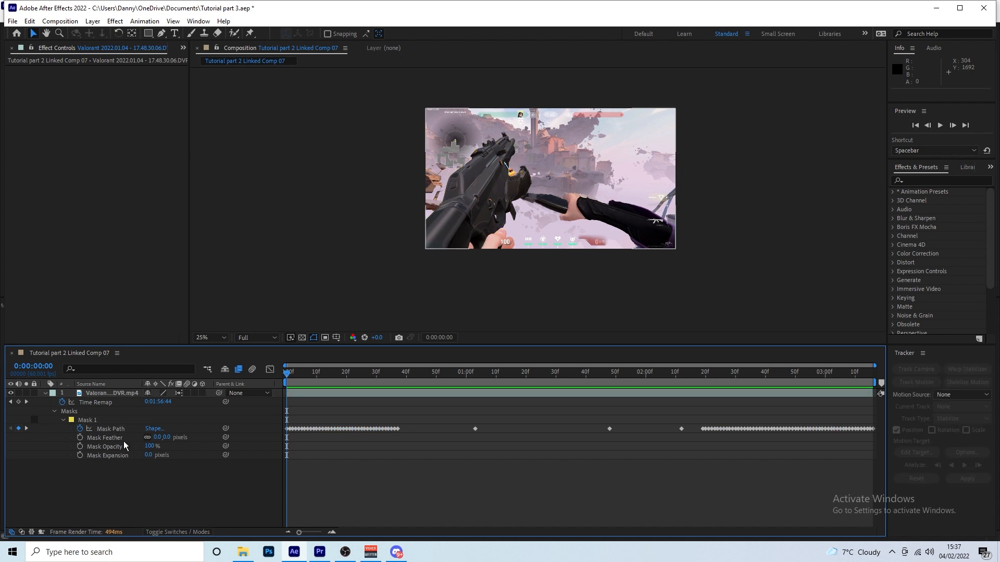
left_click(103, 420)
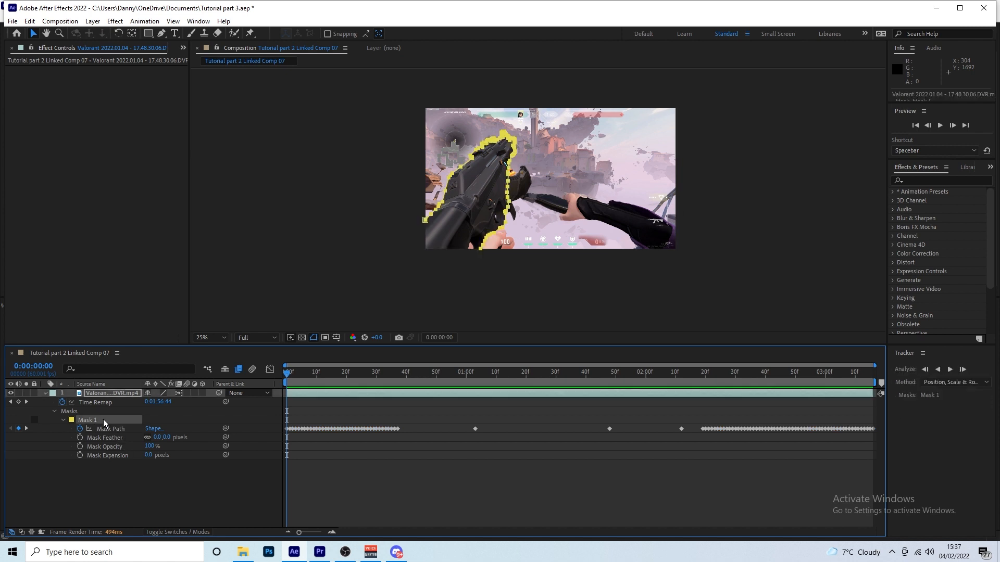
left_click(55, 410)
left_click(45, 394)
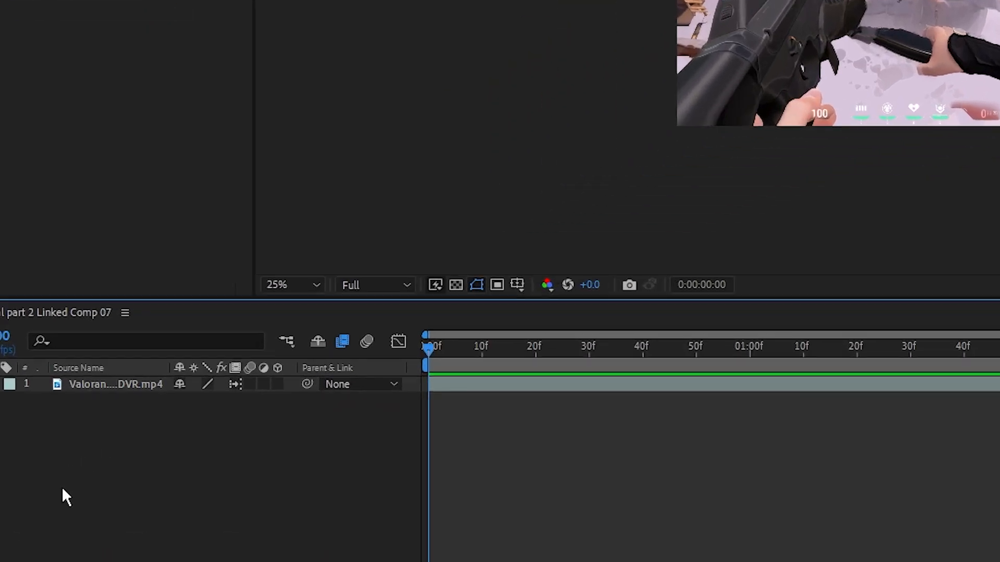
Step: Create a new 1920 x 1080 px solid layer named Saber
right_click(84, 452)
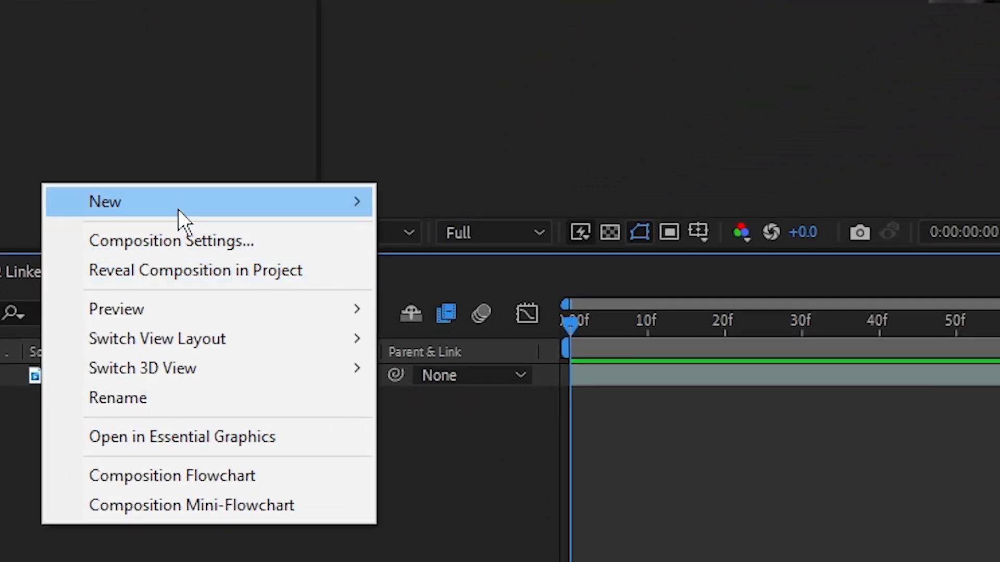
mouse_move(180, 205)
left_click(484, 277)
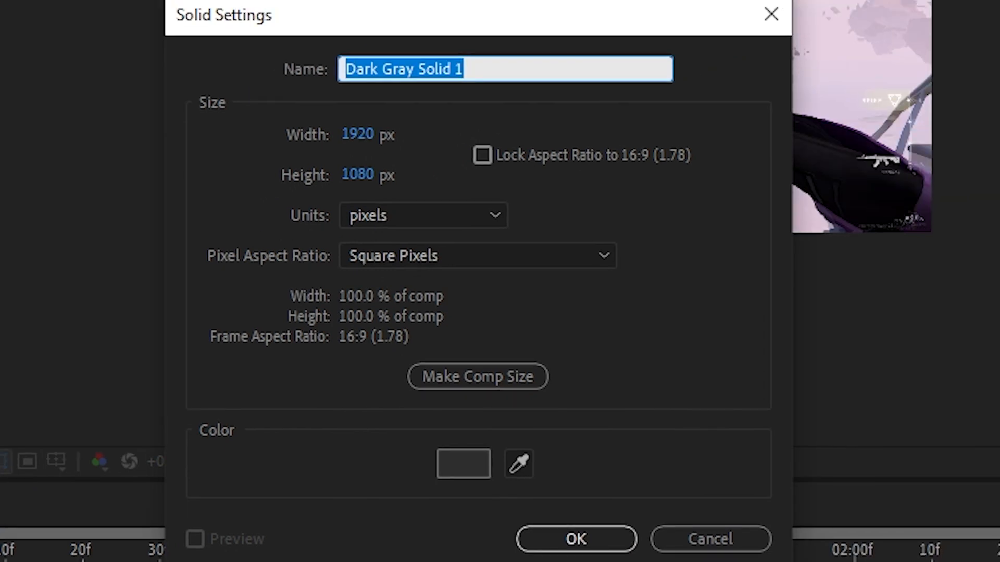
type("Saber e")
key("BackSpace")
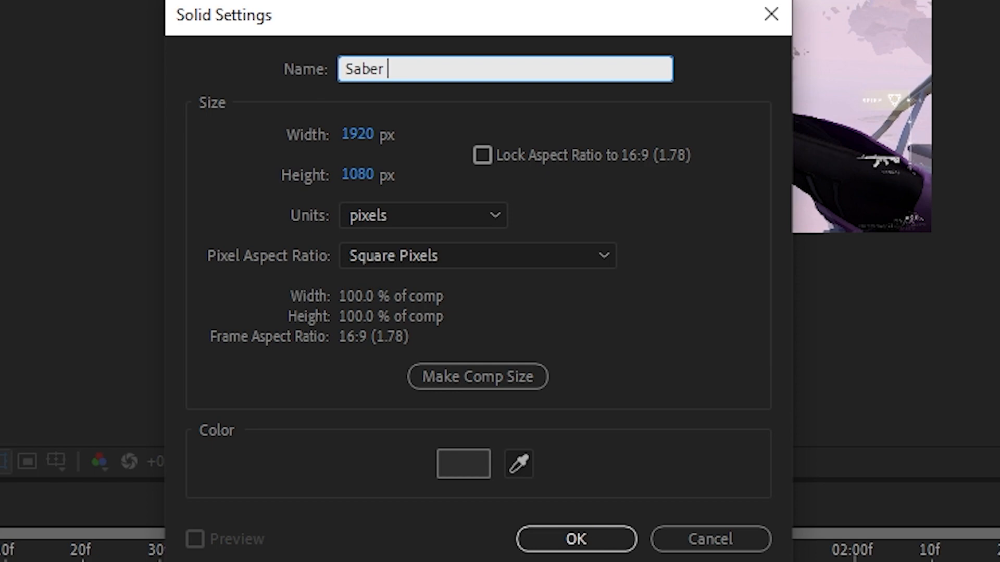
left_click(575, 539)
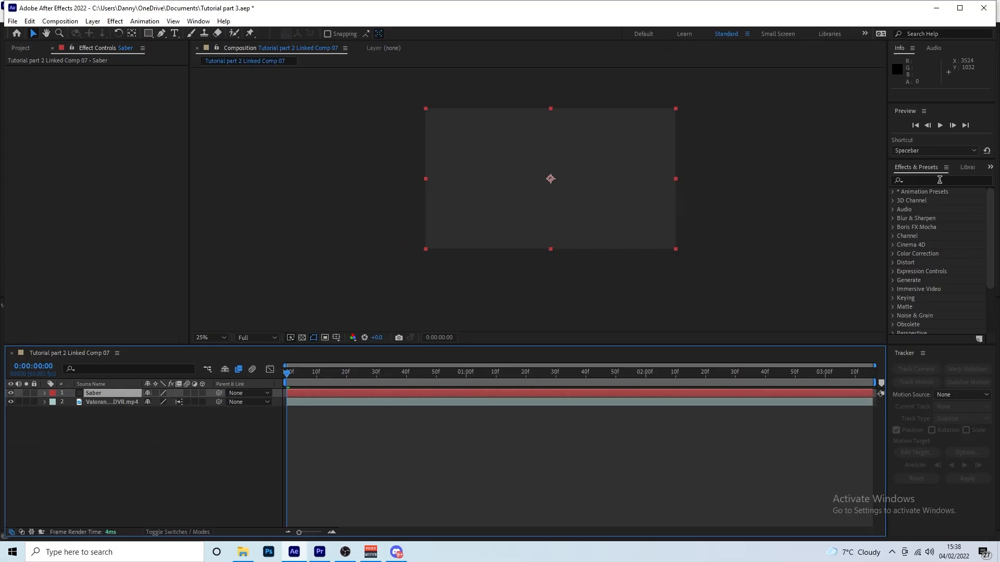
Step: Find the Video Copilot Saber effect and apply it to the Saber solid
left_click(939, 180)
type("saber")
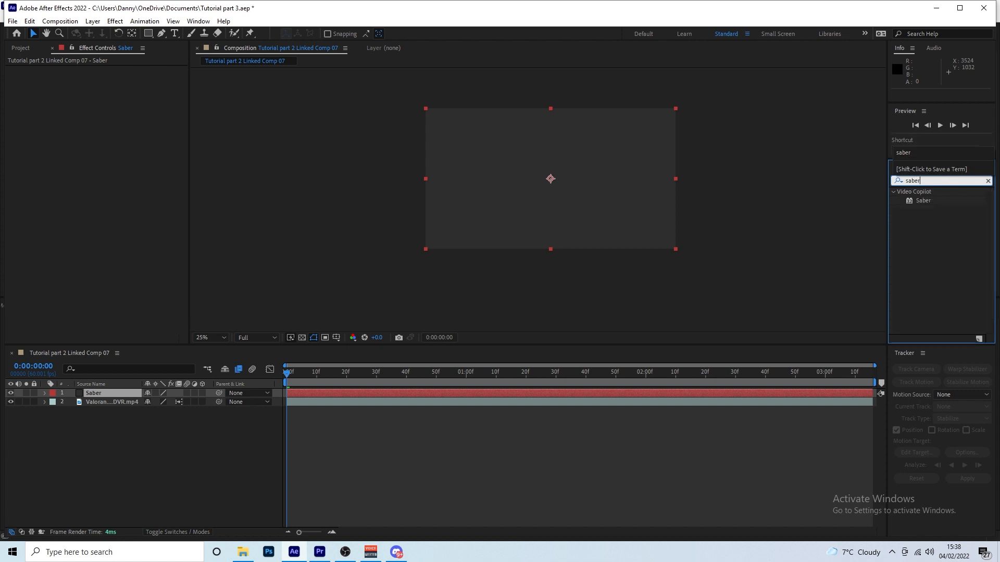
left_click(948, 229)
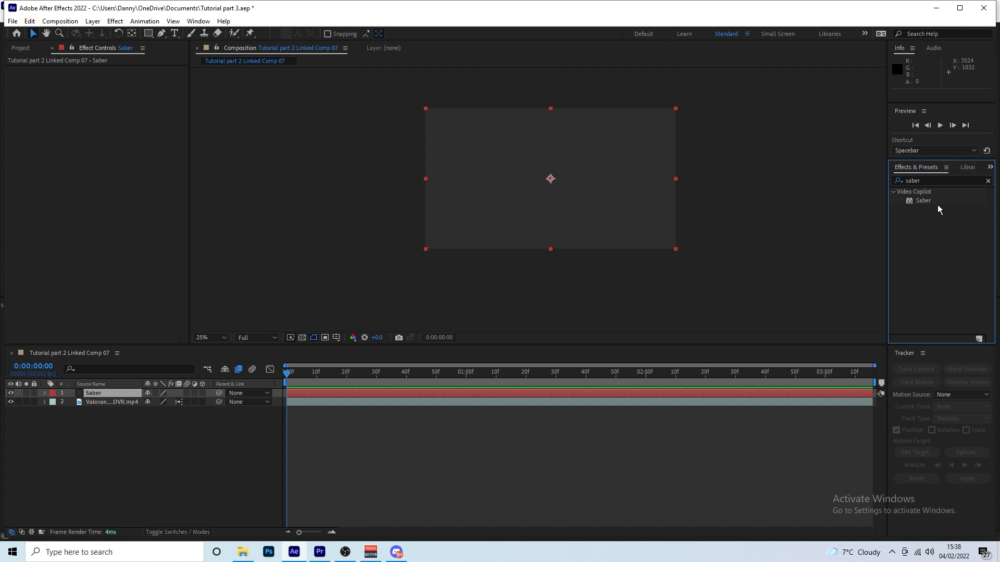
left_click_drag(933, 201, 453, 392)
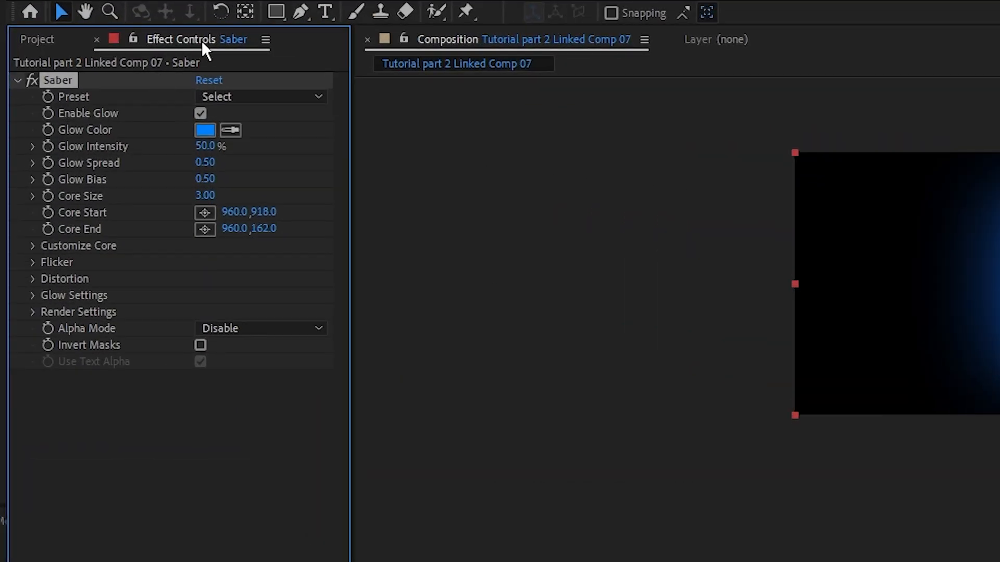
Step: Set the Saber effect's Core Type to Layer Masks and collapse the core settings
left_click(31, 245)
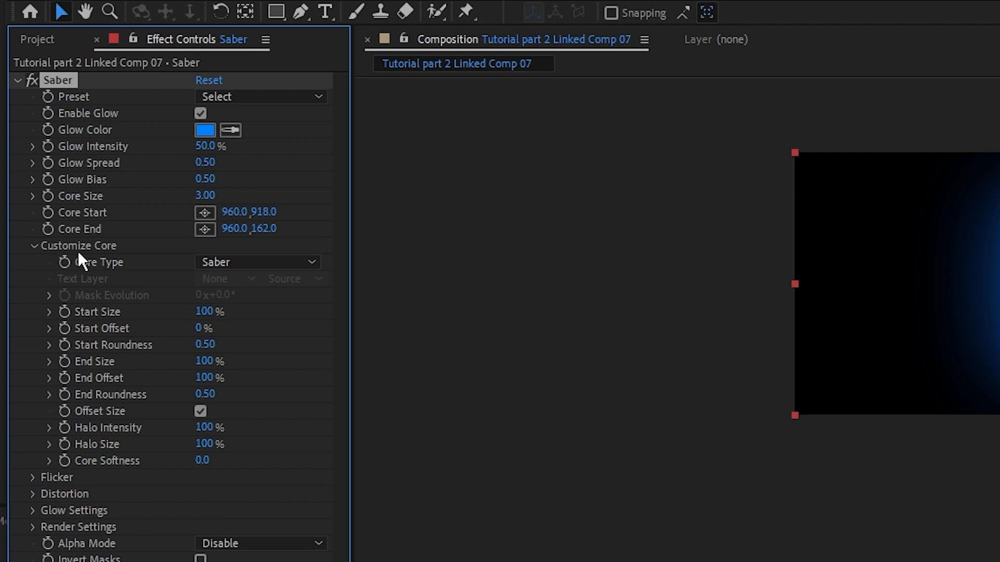
left_click(249, 259)
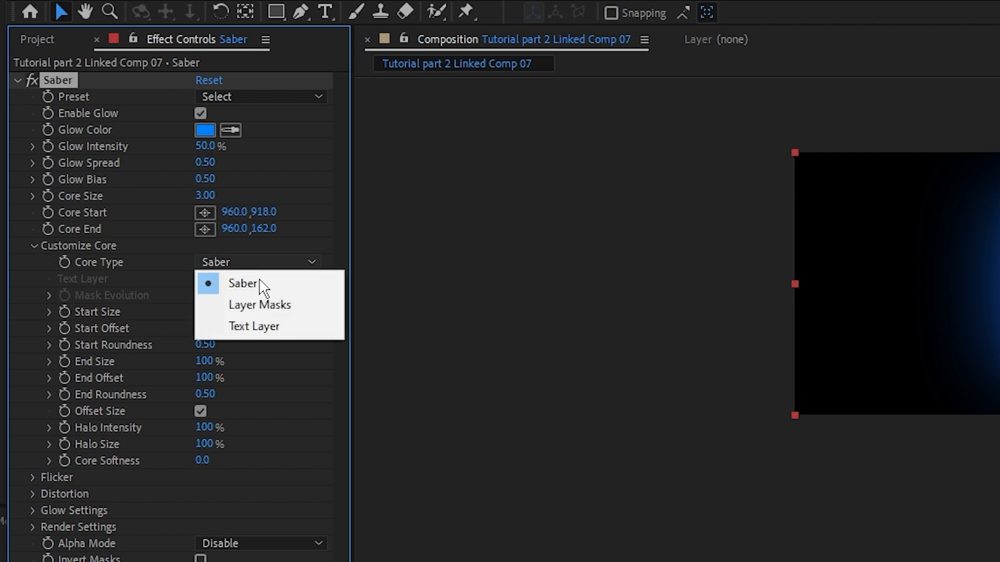
left_click(263, 307)
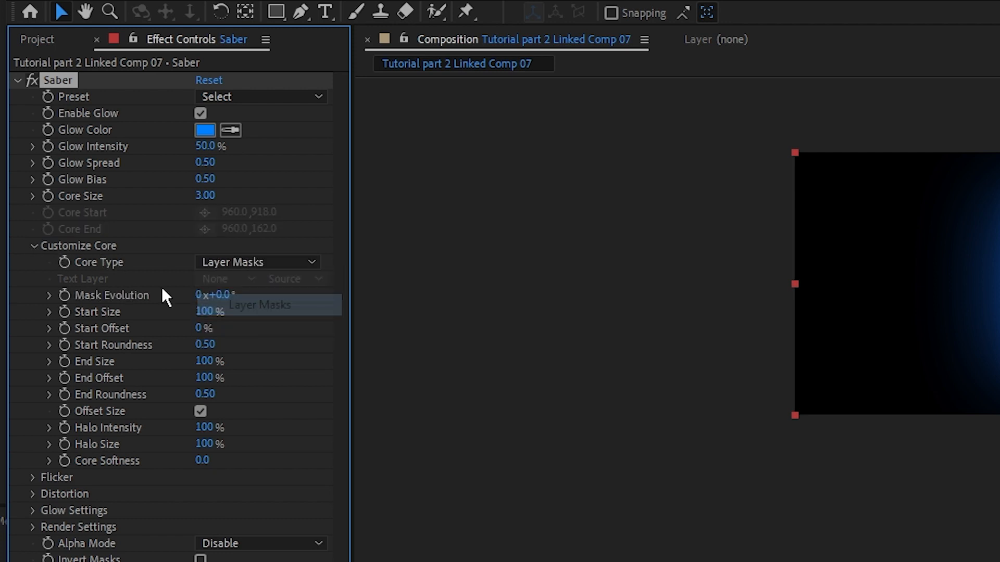
left_click(32, 245)
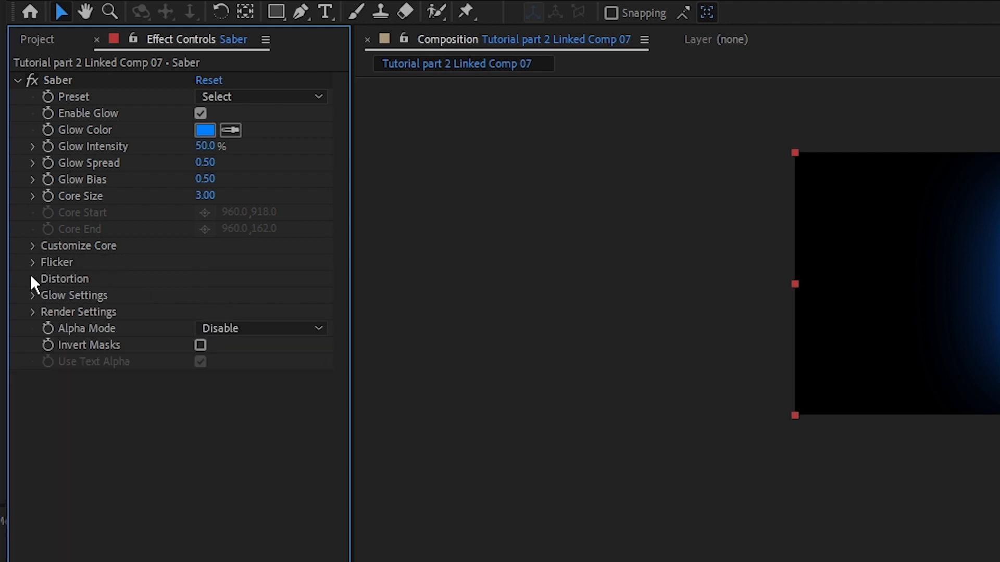
Step: Set the Saber effect's Composite Settings to Transparent and collapse the render settings
left_click(33, 311)
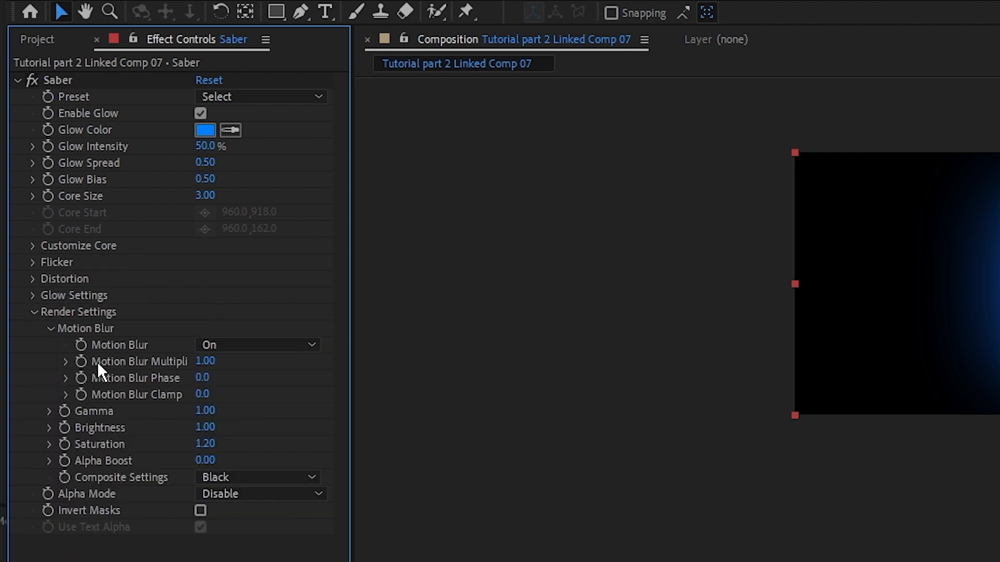
left_click(229, 475)
left_click(263, 497)
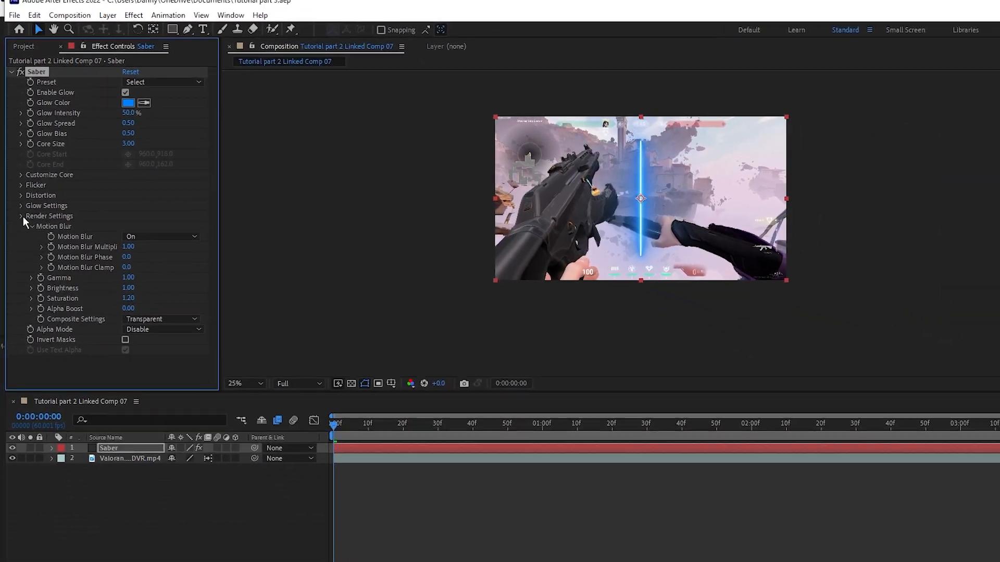
left_click(30, 282)
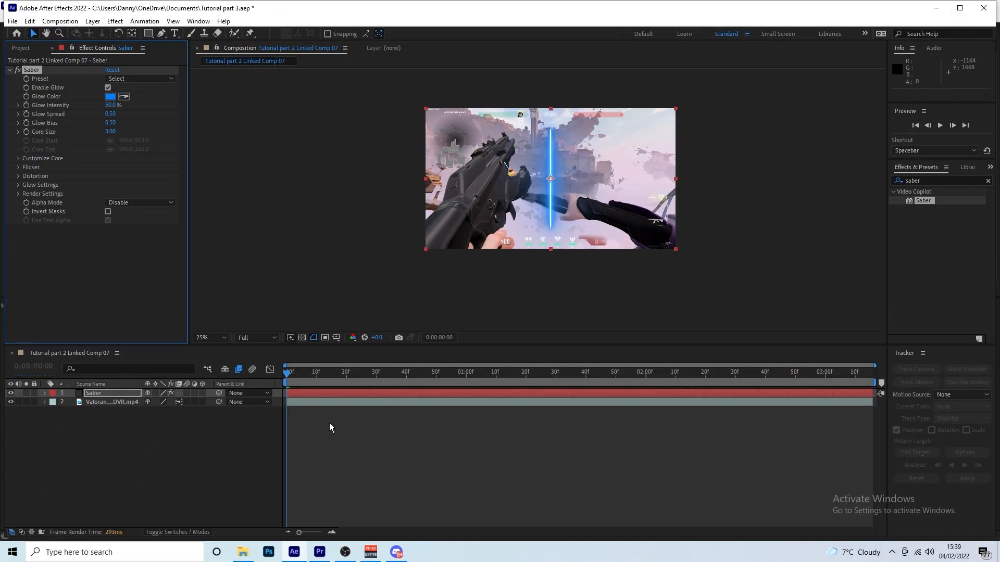
Step: Paste the copied gun mask onto the Saber layer and deselect it
left_click(379, 396)
left_click(377, 423)
left_click(387, 391)
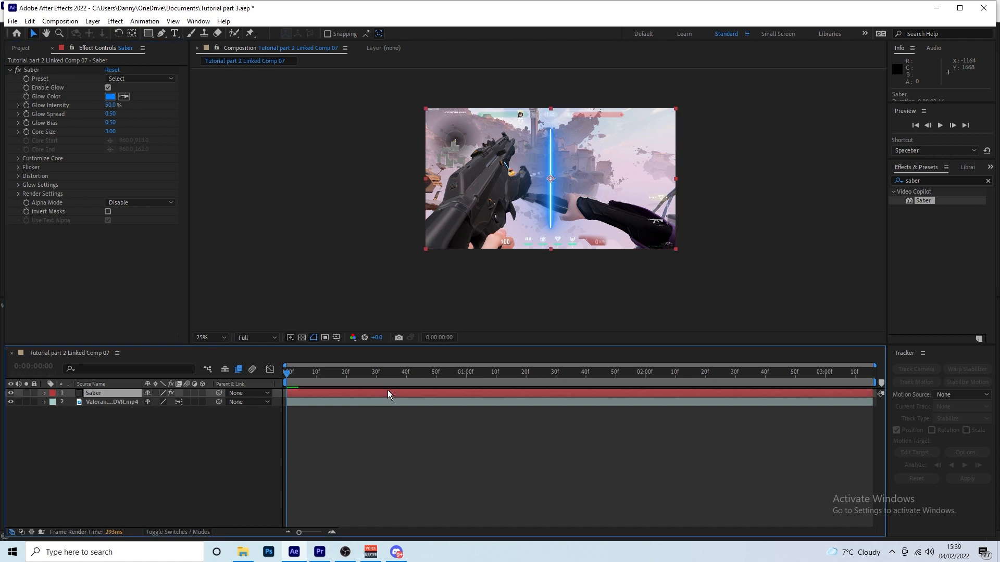
key("ctrl+v")
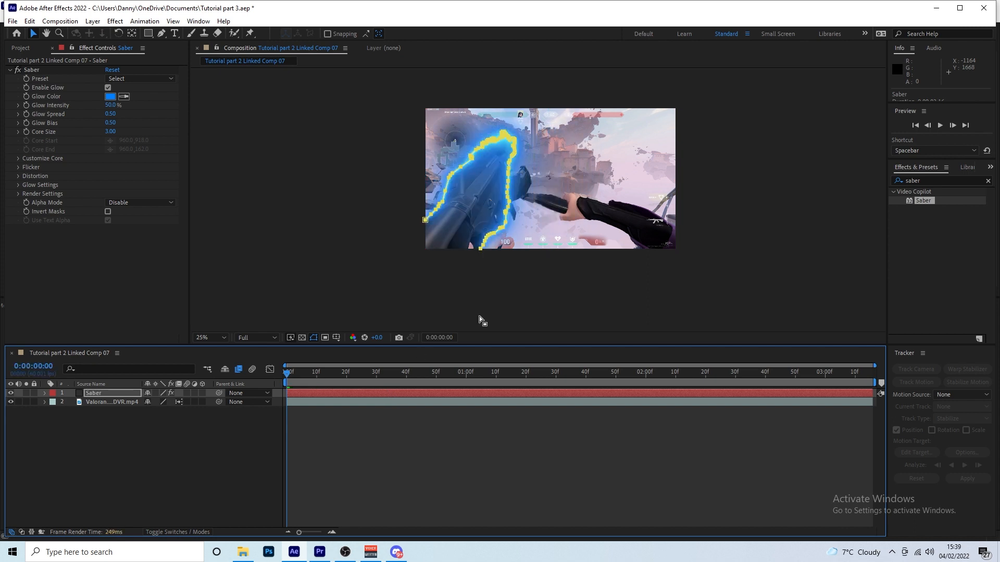
left_click(719, 247)
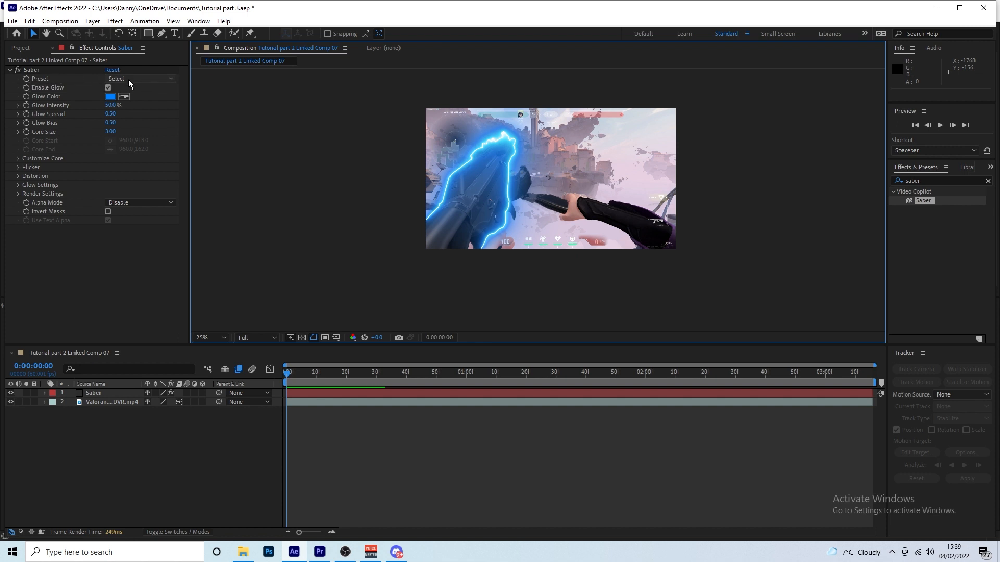
Step: Apply the Neon preset to the Saber effect and change its glow colour to turquoise
left_click(151, 78)
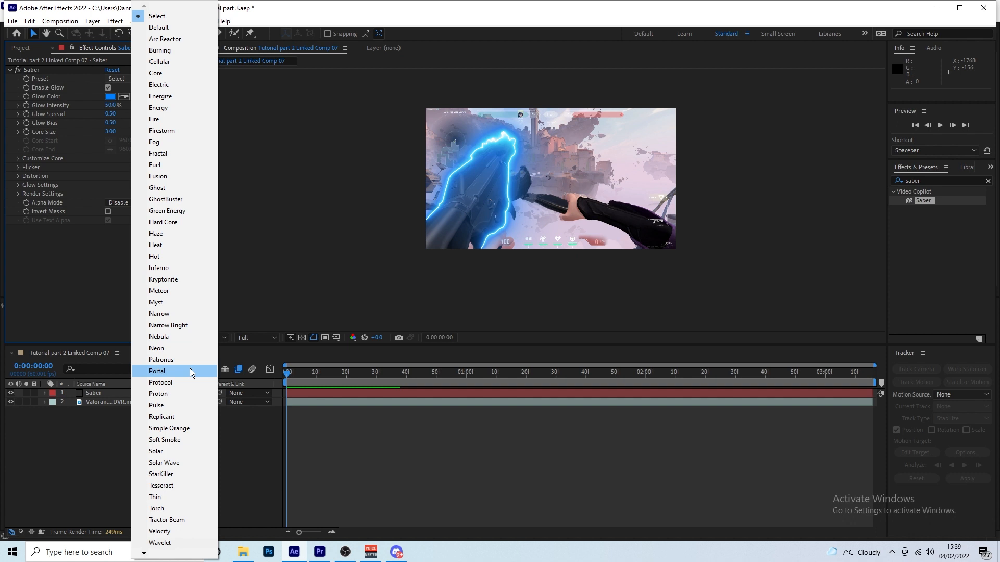
left_click(157, 347)
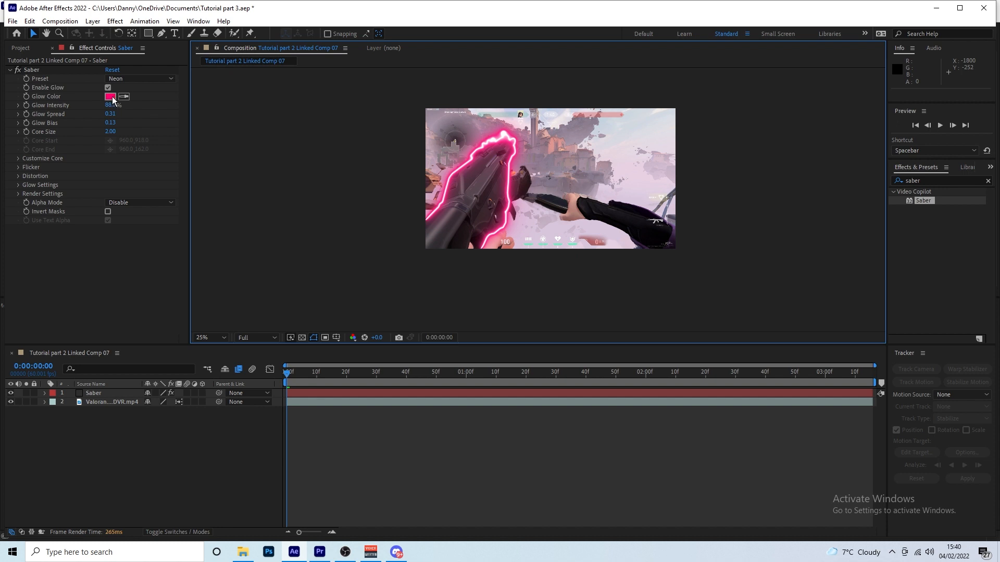
left_click(111, 97)
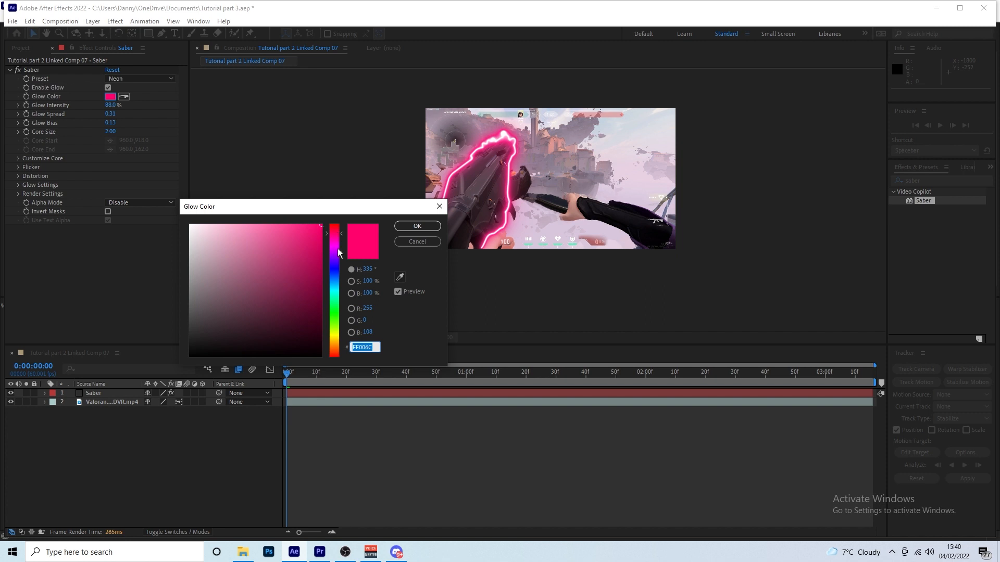
left_click(339, 290)
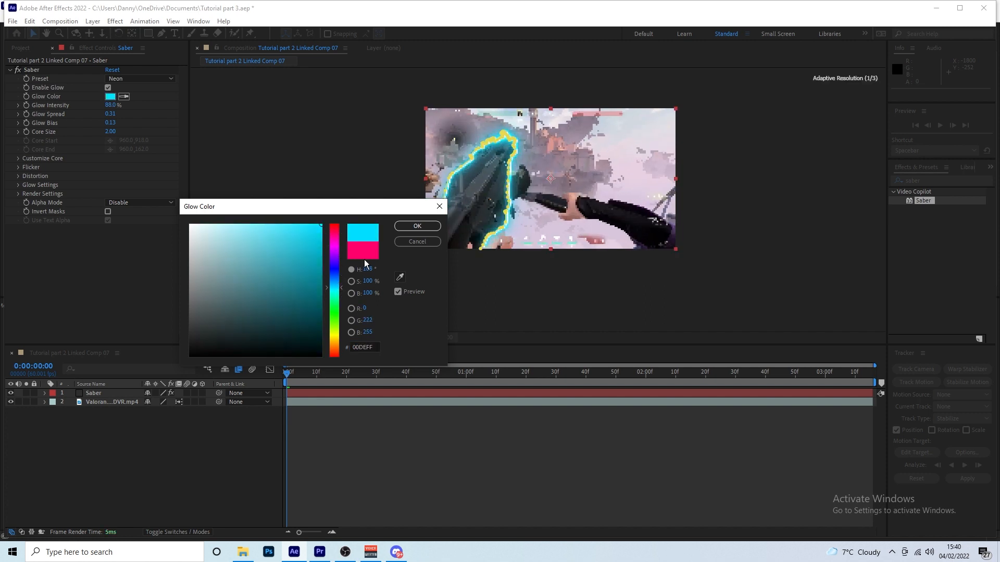
left_click_drag(334, 288, 334, 294)
left_click(425, 229)
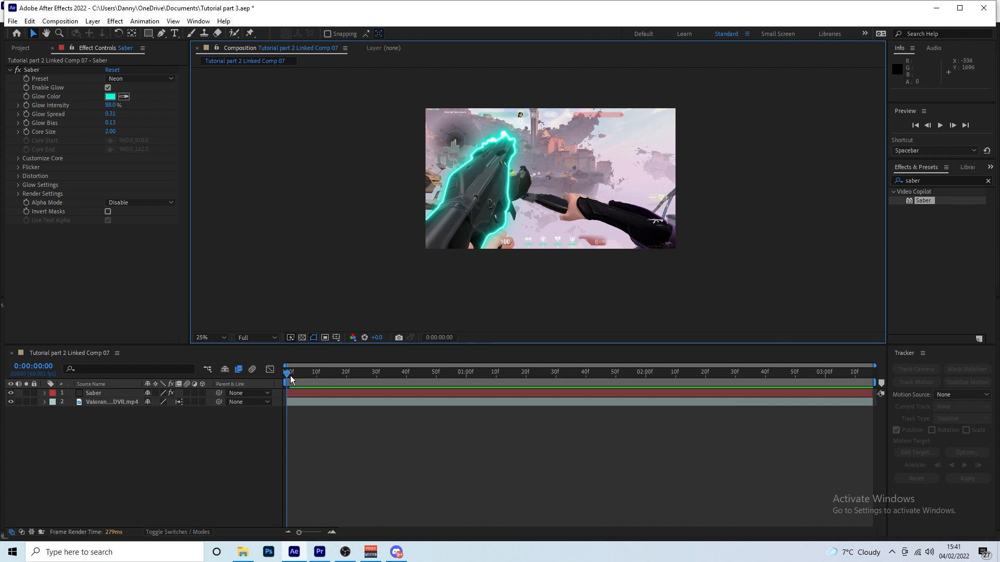
Step: Play and scrub the composition from its start to examine how the Saber outline follows the gun
left_click(252, 369)
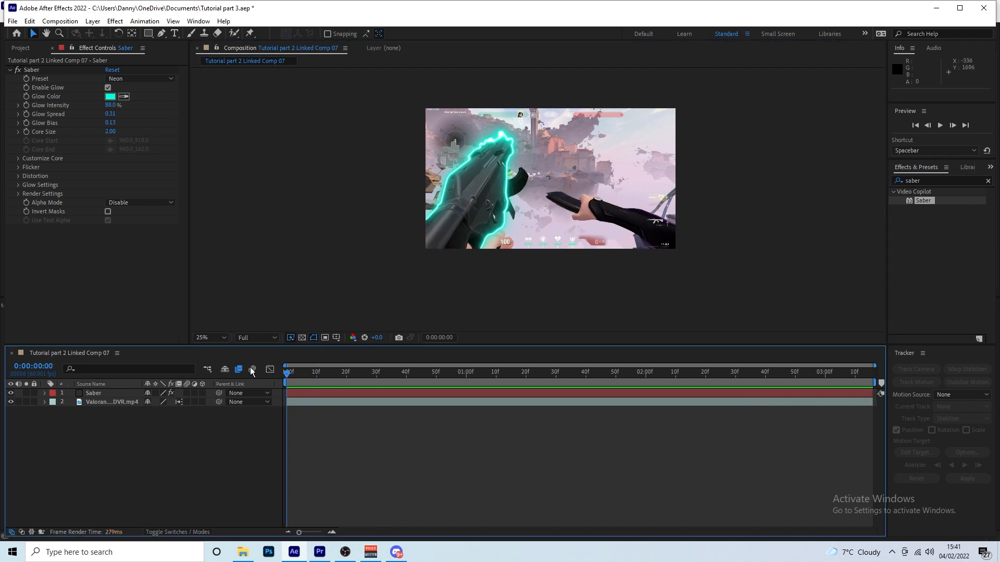
left_click(940, 126)
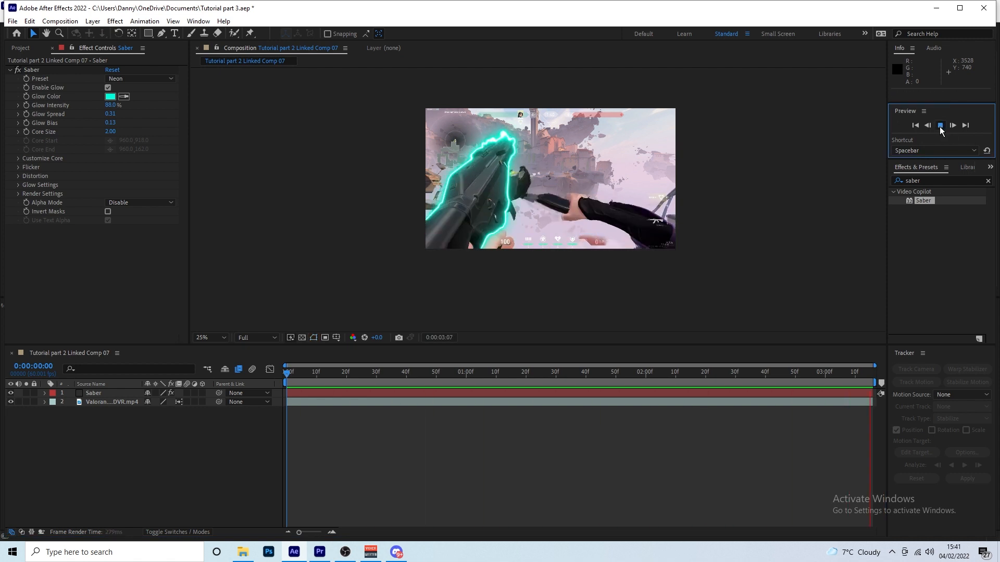
left_click(359, 460)
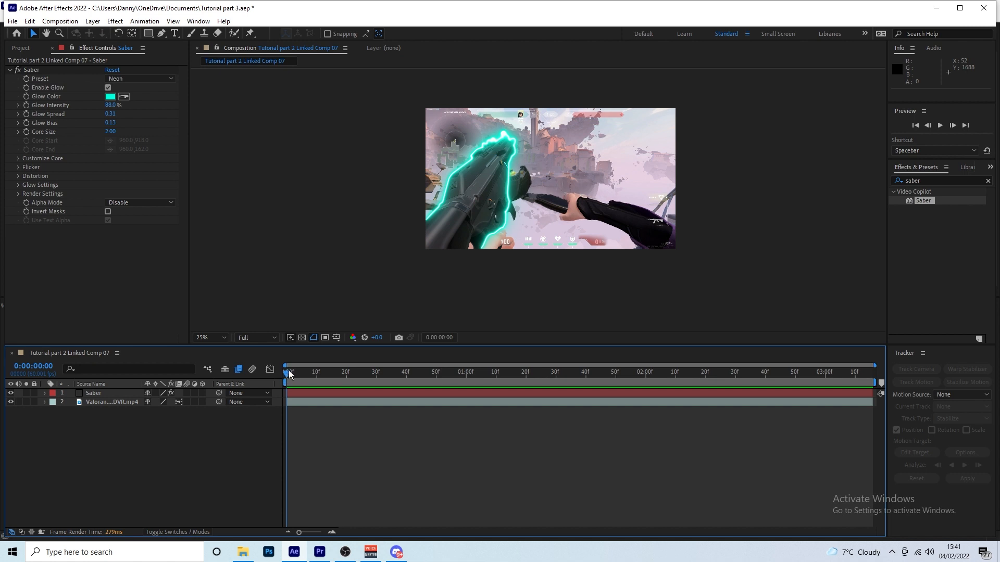
mouse_move(288, 372)
left_mouse_down()
mouse_move(750, 377)
mouse_move(789, 392)
mouse_move(877, 393)
mouse_move(285, 391)
left_mouse_up()
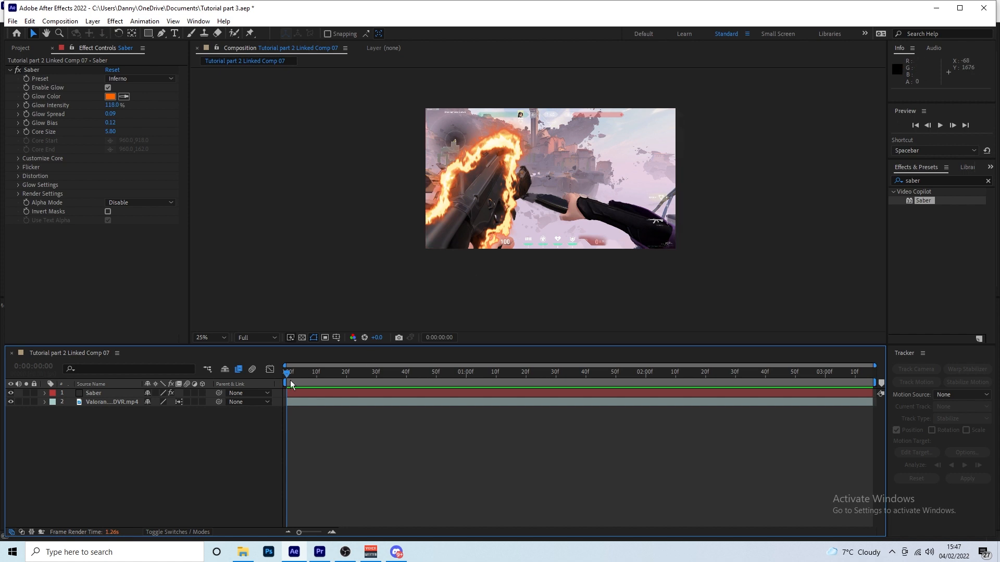
left_click_drag(287, 376, 276, 399)
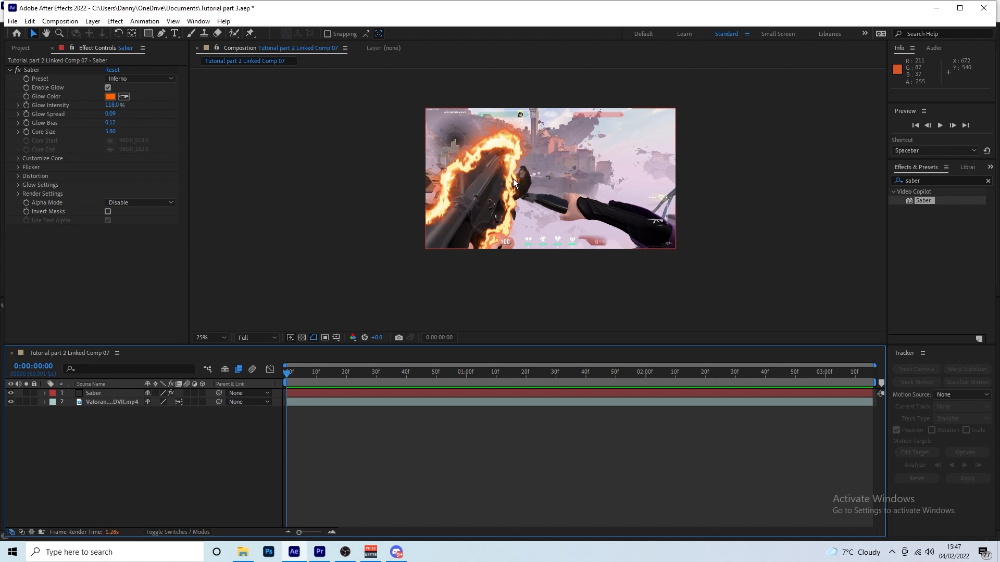
Step: Play and scrub the composition to examine how the Inferno Saber outline follows the gun
left_click(941, 133)
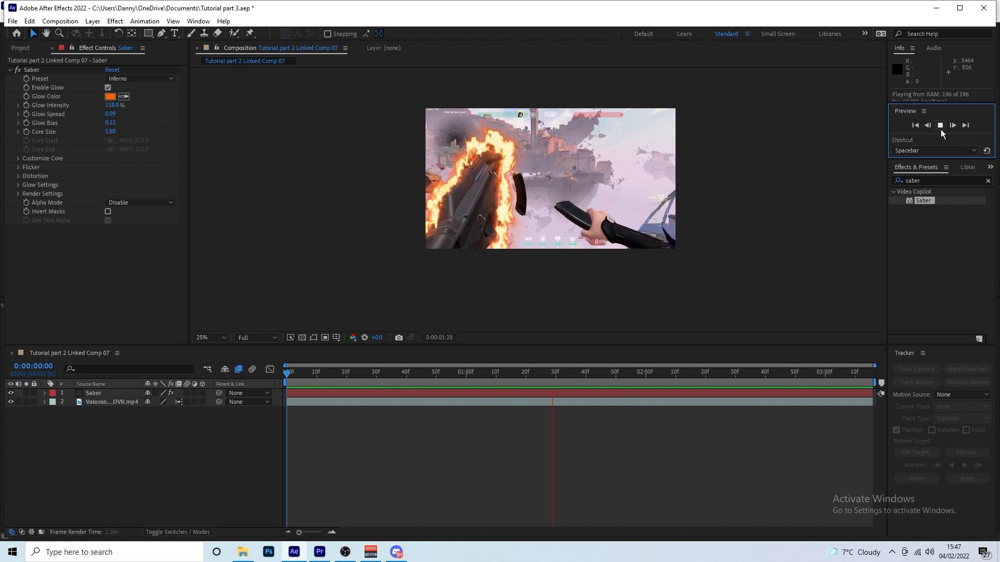
left_click(941, 133)
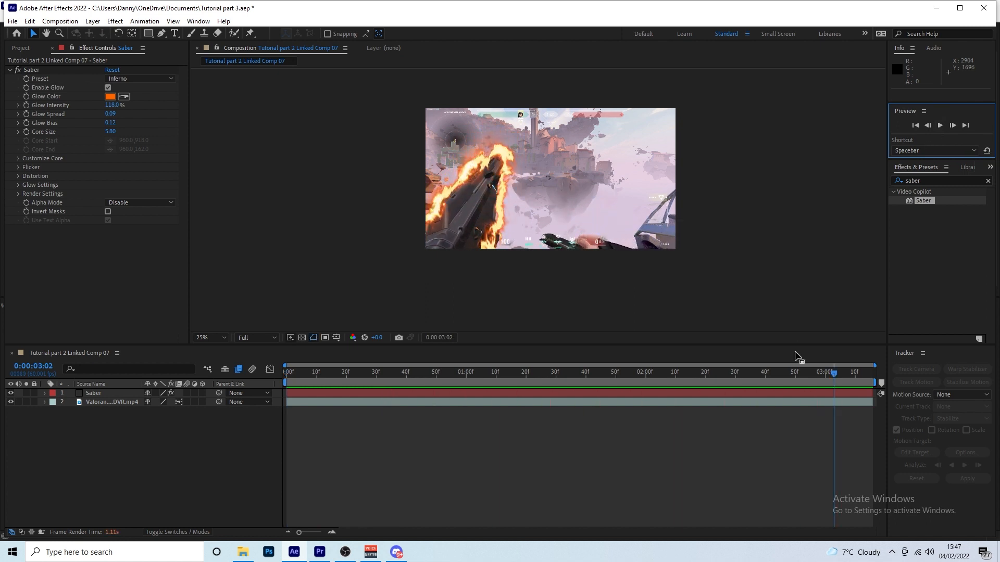
left_click_drag(796, 372, 373, 383)
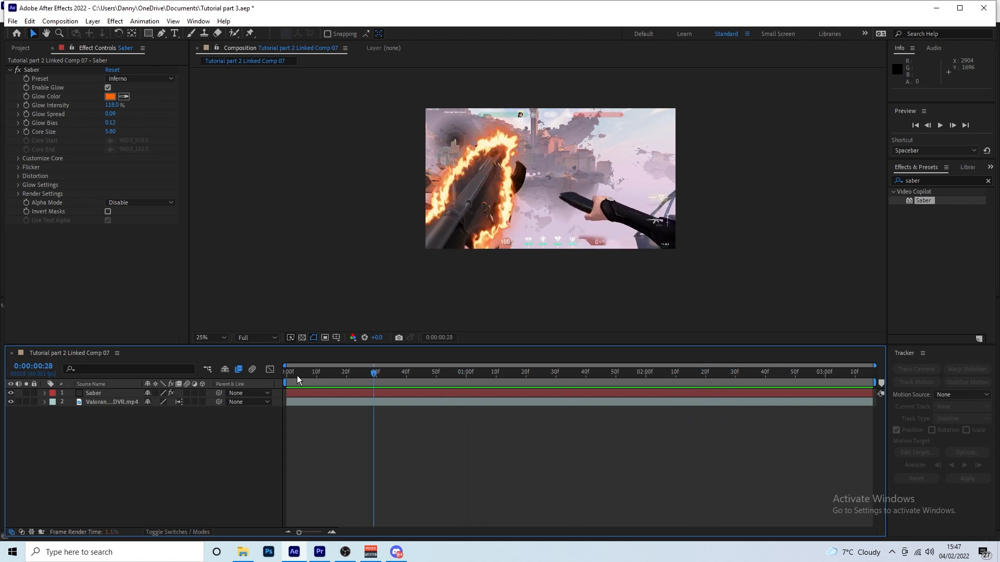
left_click_drag(297, 380, 286, 380)
left_click(940, 129)
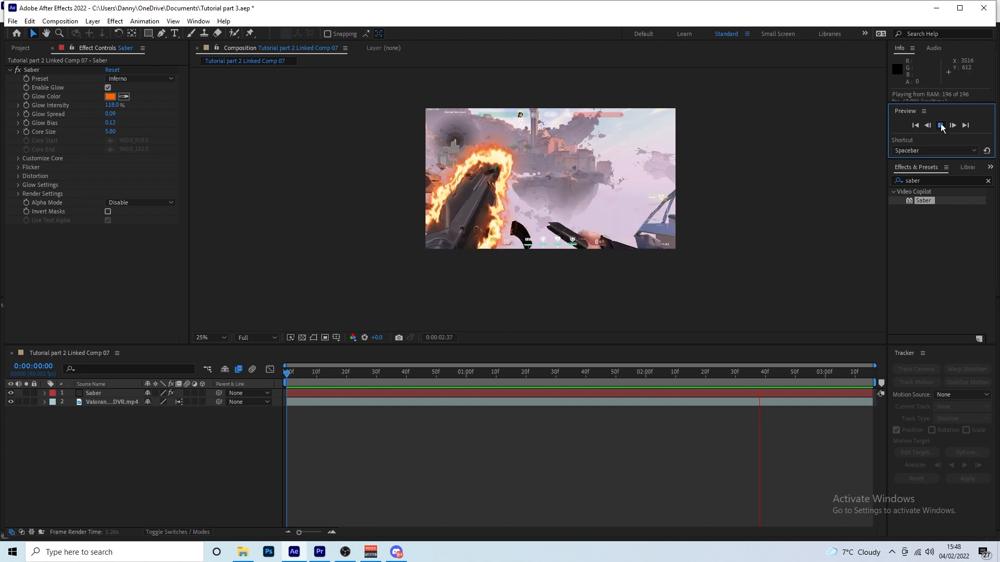
left_click(941, 128)
left_click_drag(763, 376, 286, 390)
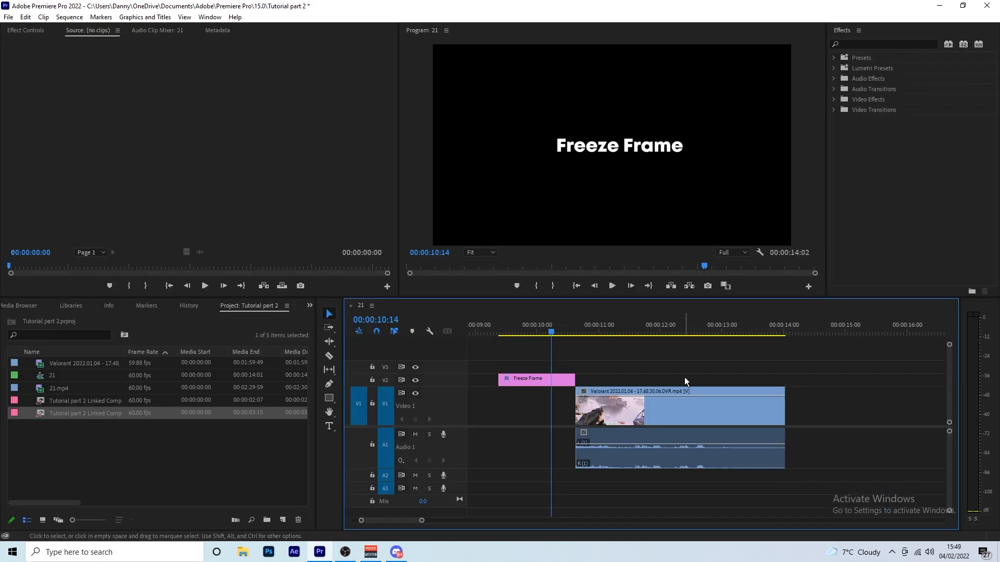
Step: In Premiere Pro, cut the Valorant clip at 00:00:11:59 and again one frame on at 00:00:12:00
left_click_drag(650, 333, 652, 337)
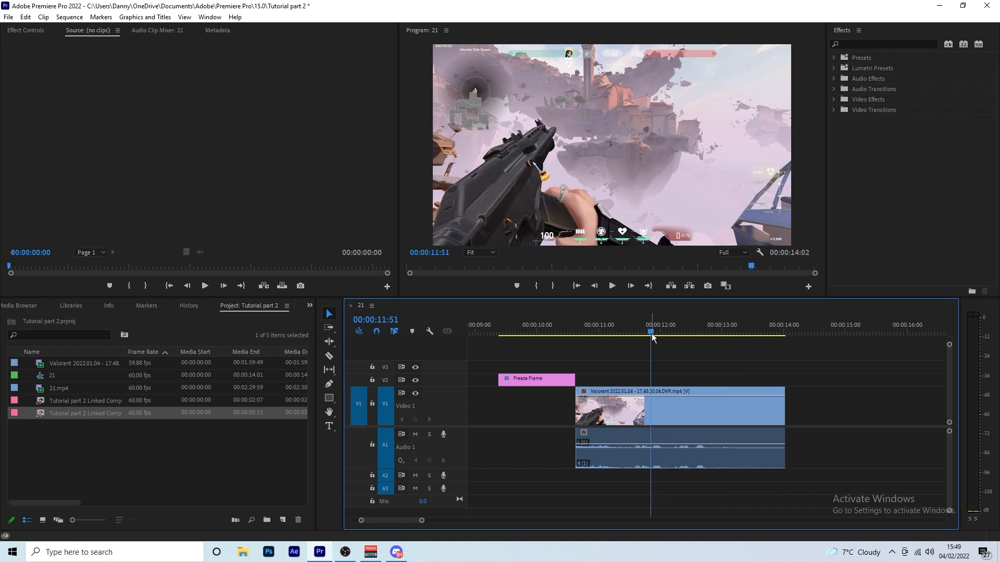
mouse_move(652, 337)
left_mouse_down()
mouse_move(616, 336)
mouse_move(662, 334)
left_mouse_up()
key("c")
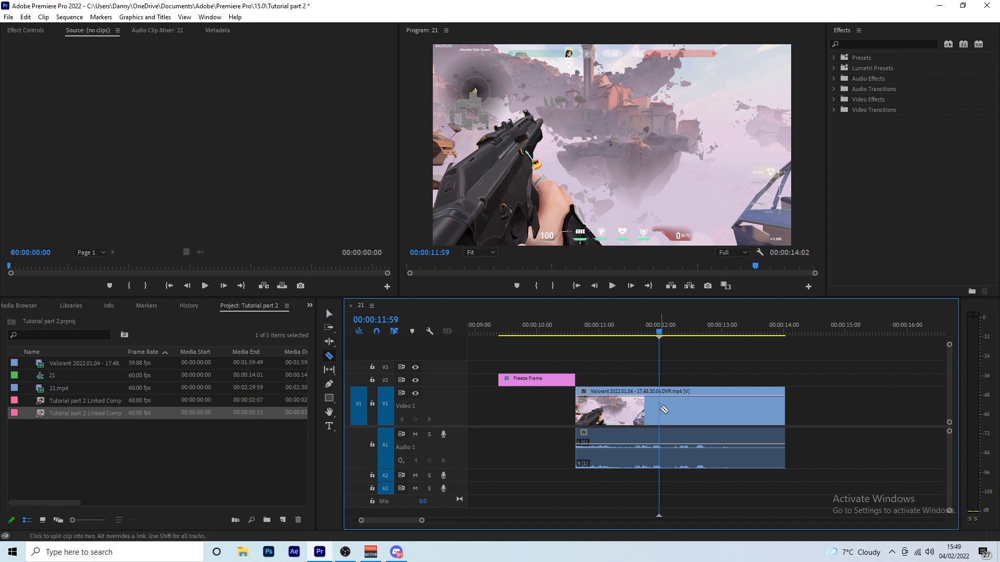
left_click(659, 398)
scroll(674, 401, "up", 5)
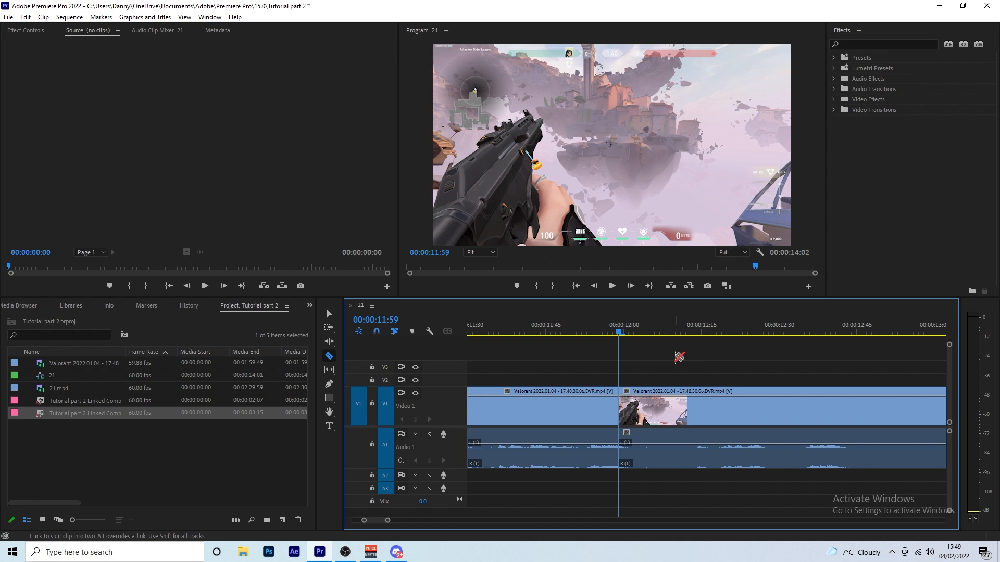
key("Right")
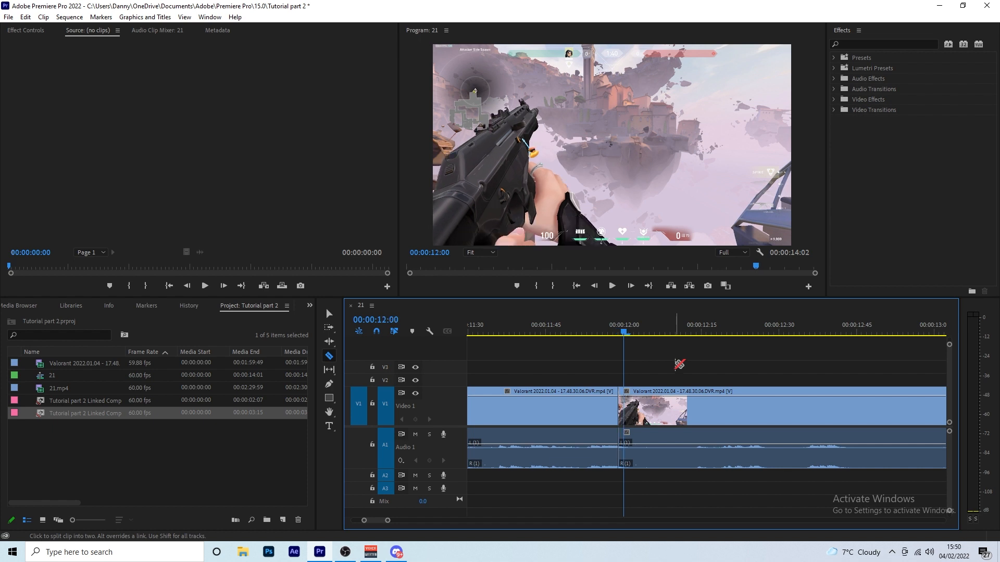
left_click(624, 406)
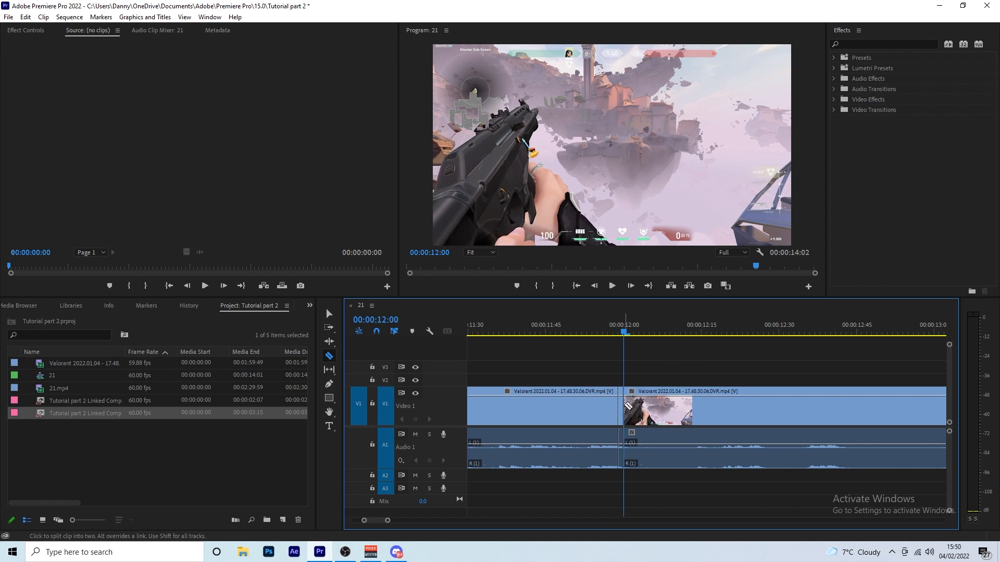
Step: Move the footage after the second cut further along the timeline, leaving a gap behind the one-frame clip
key("v")
scroll(590, 408, "down", 3)
left_click_drag(641, 409, 740, 409)
left_click_drag(739, 410, 803, 408)
scroll(815, 408, "down", 1)
scroll(778, 414, "down", 2)
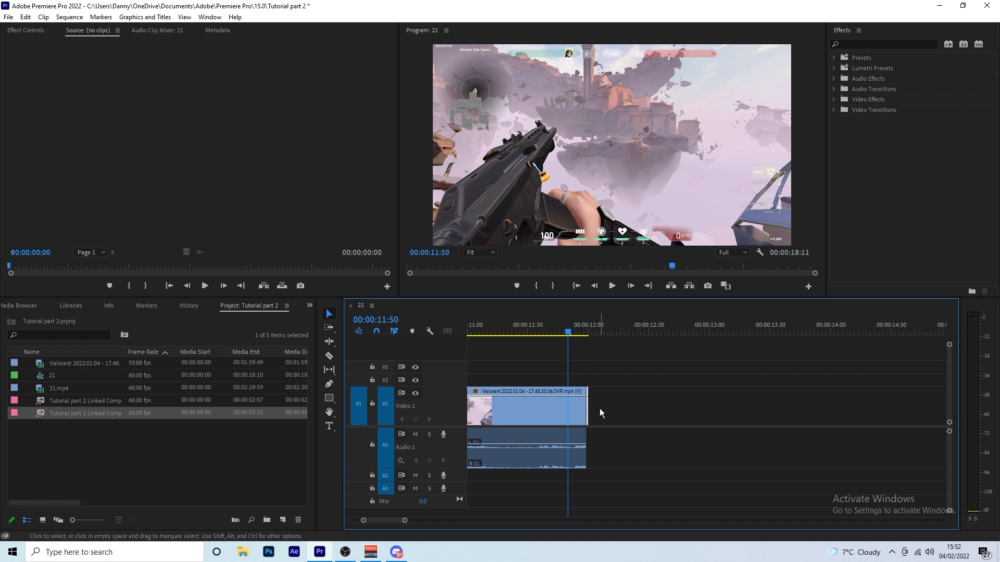
Step: Extend the end of the one-frame clip to a duration of 00:00:02:36
scroll(599, 409, "down", 1)
left_click(559, 403)
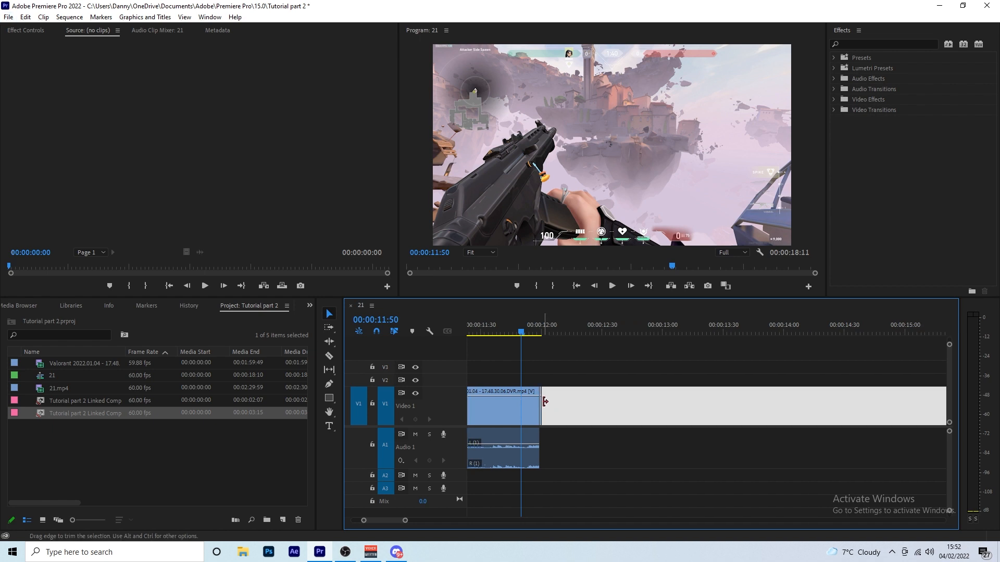
left_click_drag(545, 401, 907, 411)
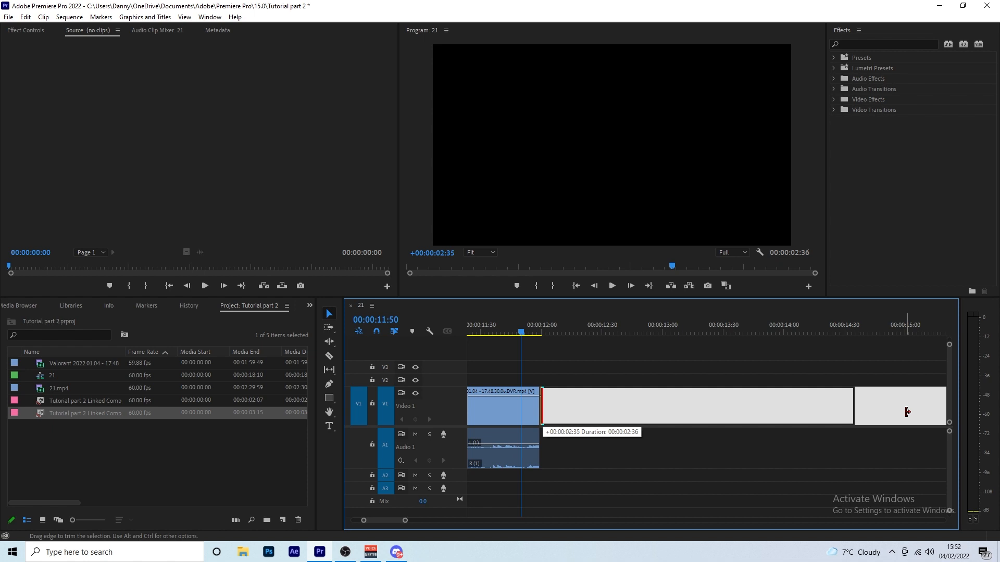
left_click_drag(907, 411, 906, 416)
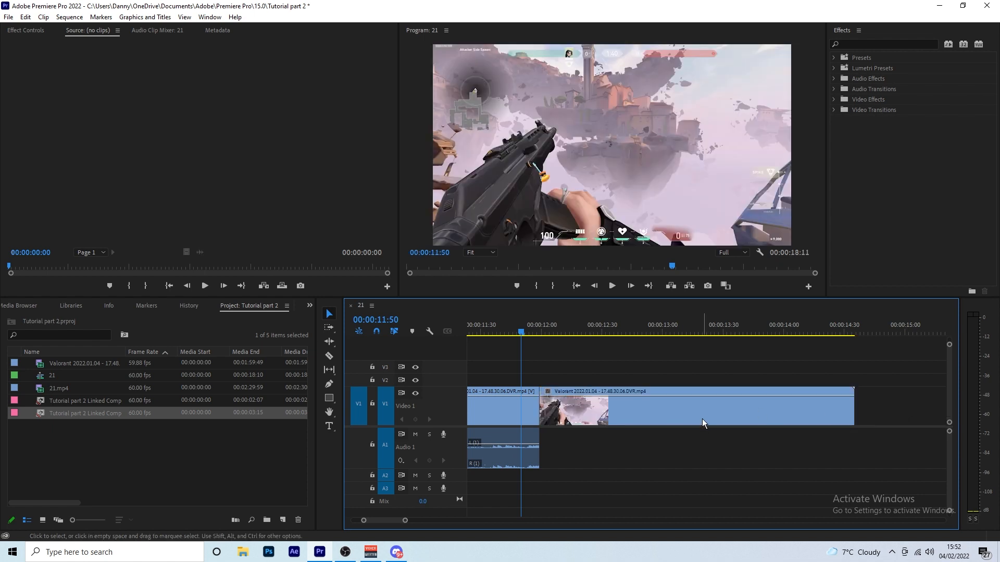
Step: Move the trailing Valorant clip up against the end of the extended clip to close the gap
scroll(697, 370, "down", 3)
scroll(750, 376, "down", 2)
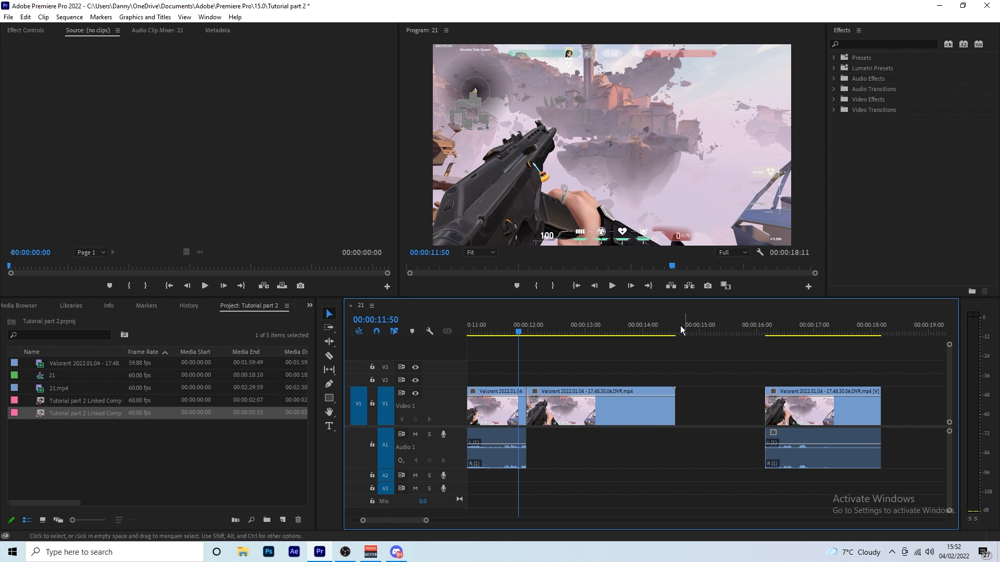
left_click_drag(670, 331, 523, 326)
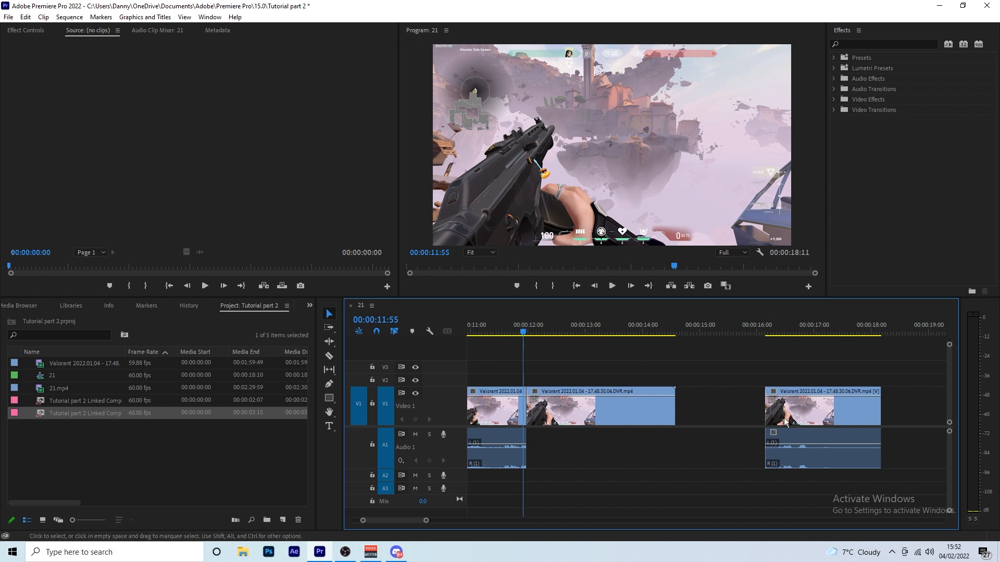
left_click_drag(787, 414, 700, 415)
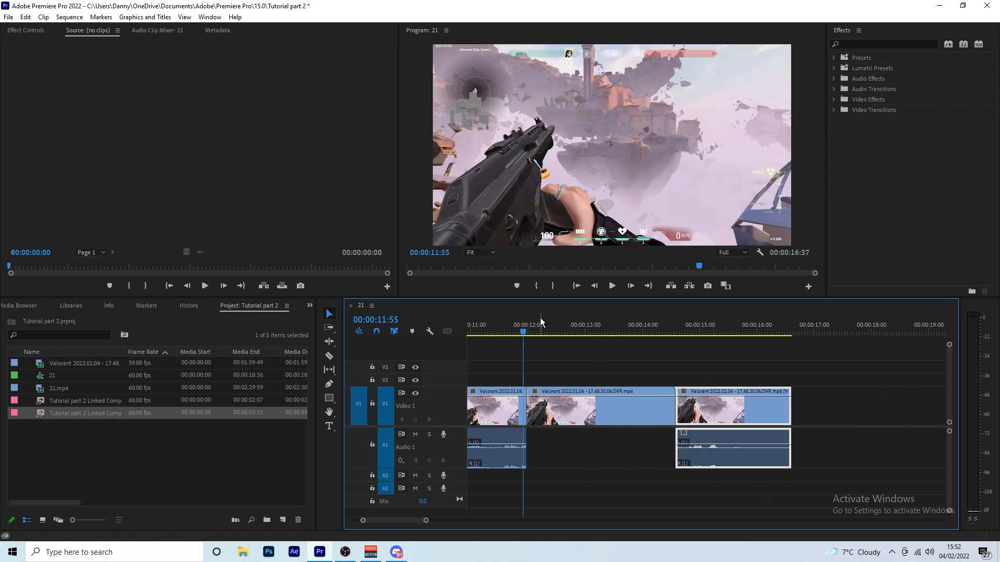
Step: Replace the extended middle clip with an After Effects composition, saving the project as Freeze frame 2
scroll(532, 337, "up", 1)
left_click(494, 331)
left_click_drag(494, 331, 627, 343)
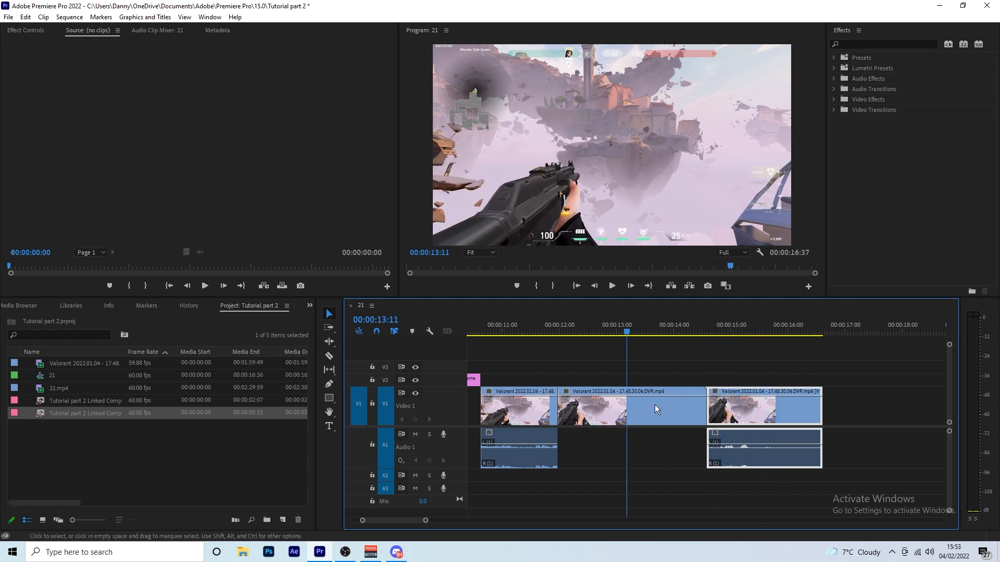
left_click(655, 404)
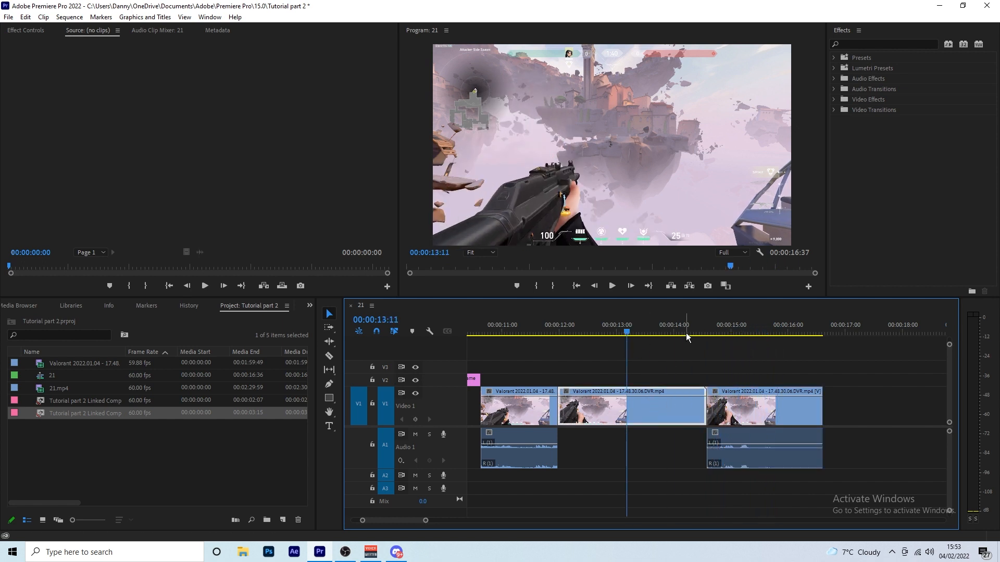
left_click_drag(630, 334, 556, 335)
left_click_drag(705, 333, 607, 351)
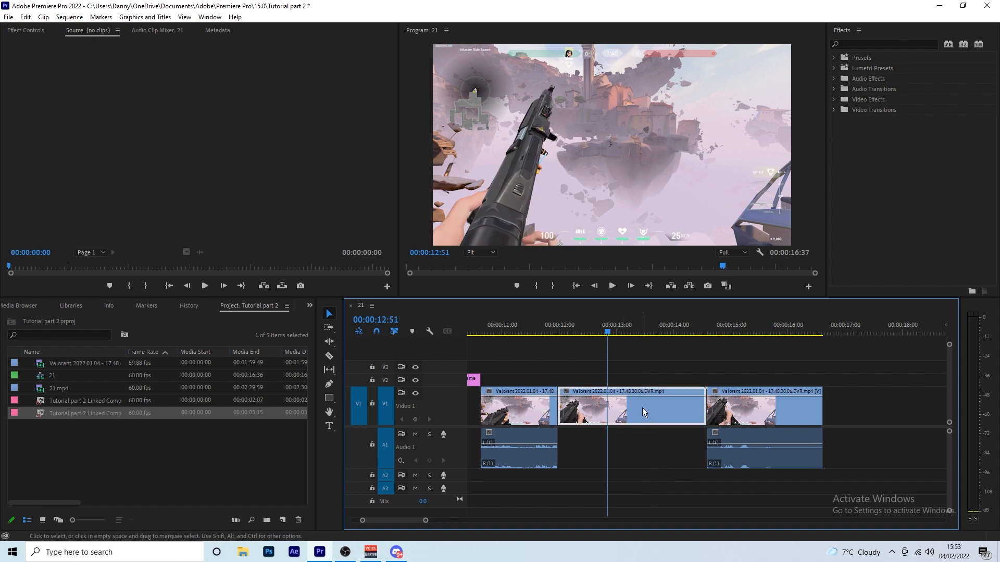
right_click(642, 411)
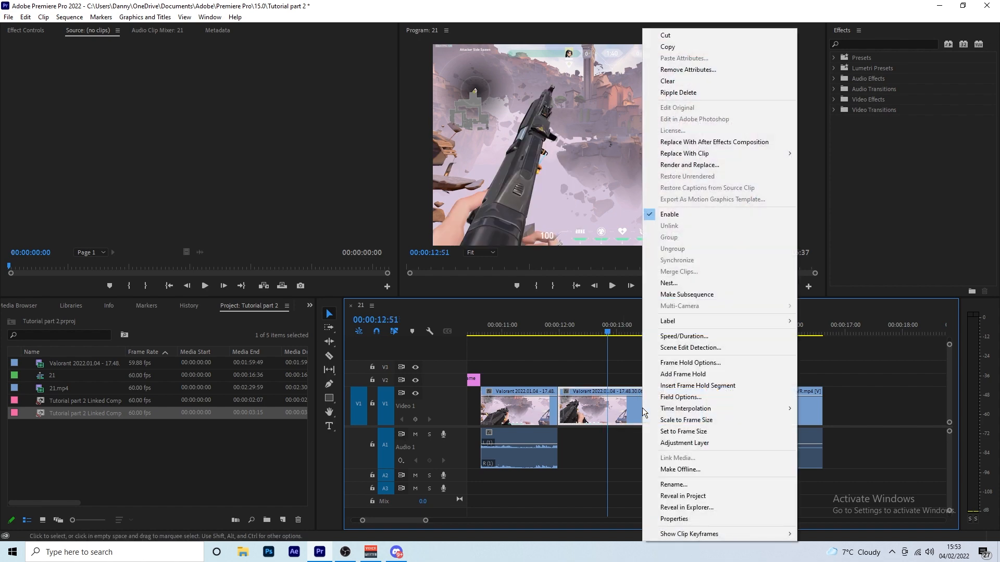
left_click(702, 143)
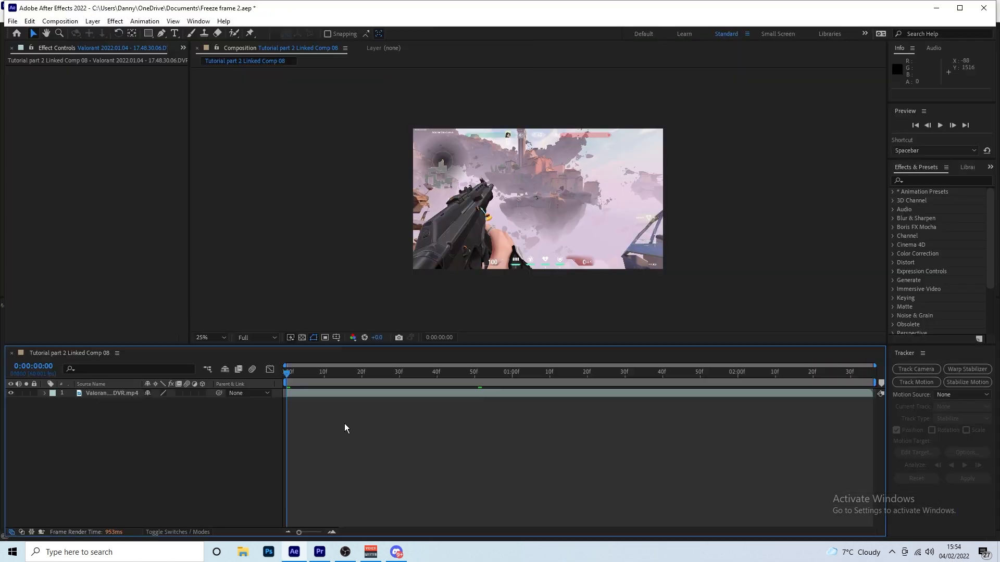
Step: Apply Freeze Frame to the Valorant layer at 0:00:00:00 and play the composition to check the hold
scroll(476, 239, "up", 2)
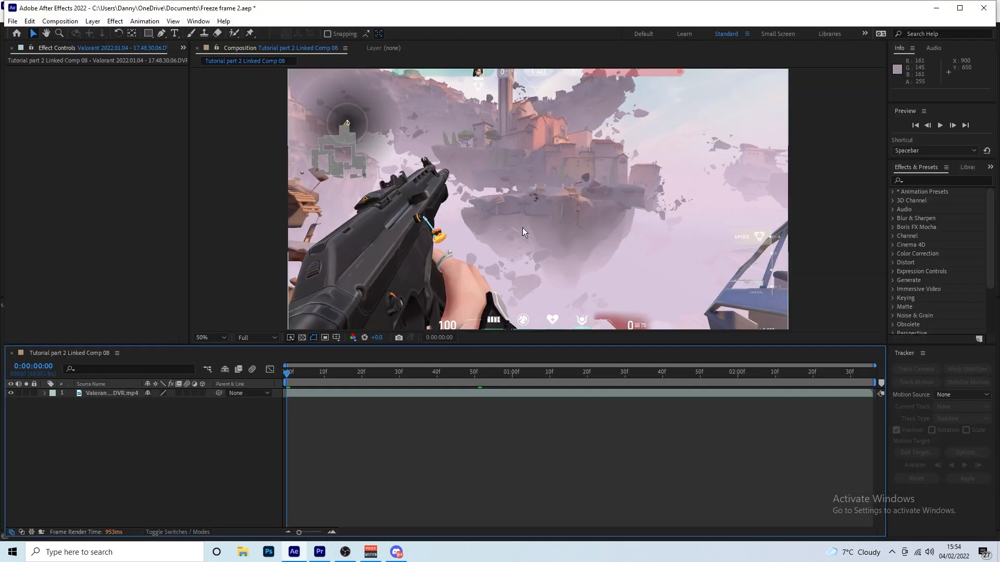
left_click(405, 392)
left_click_drag(291, 371, 303, 405)
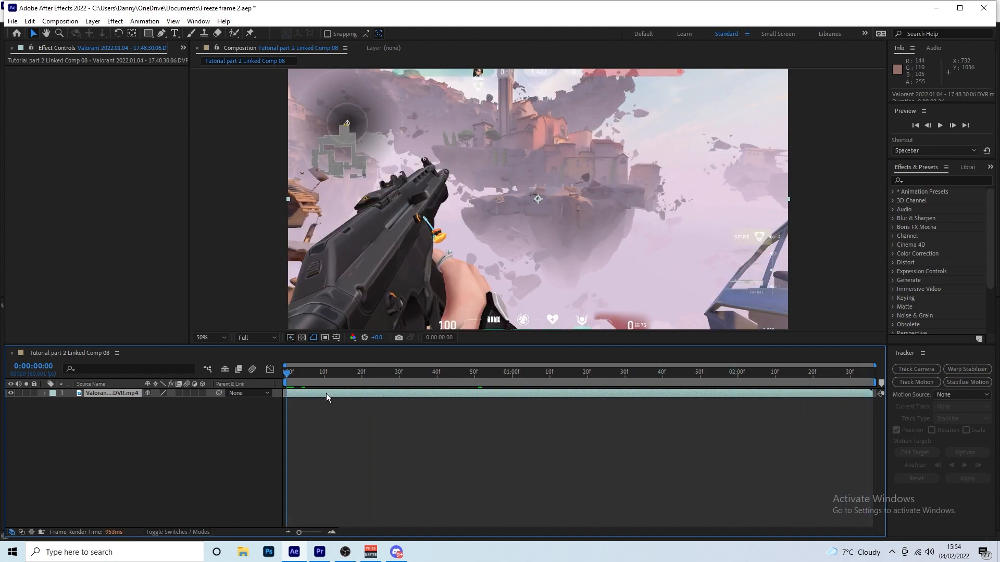
right_click(326, 392)
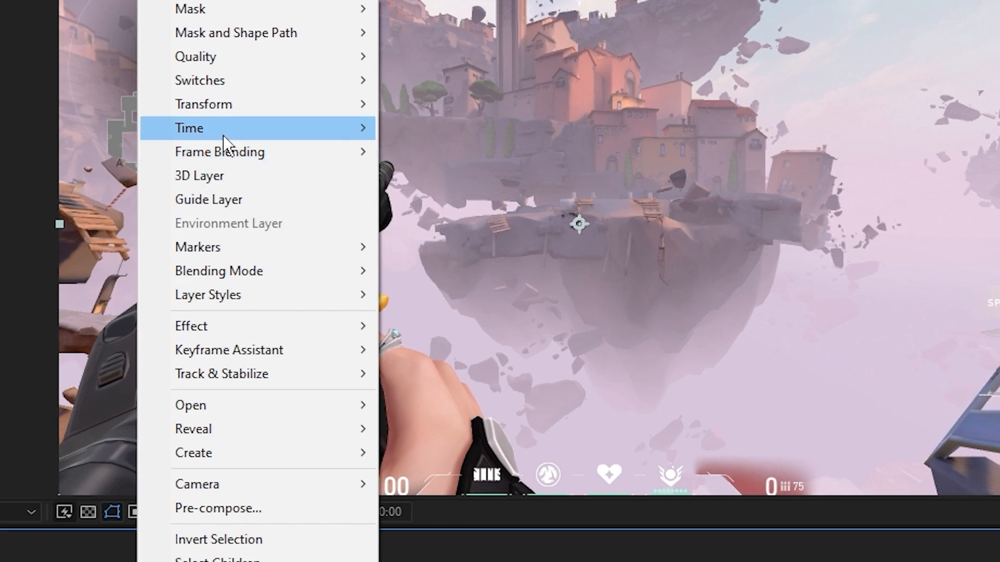
mouse_move(367, 157)
left_click(491, 199)
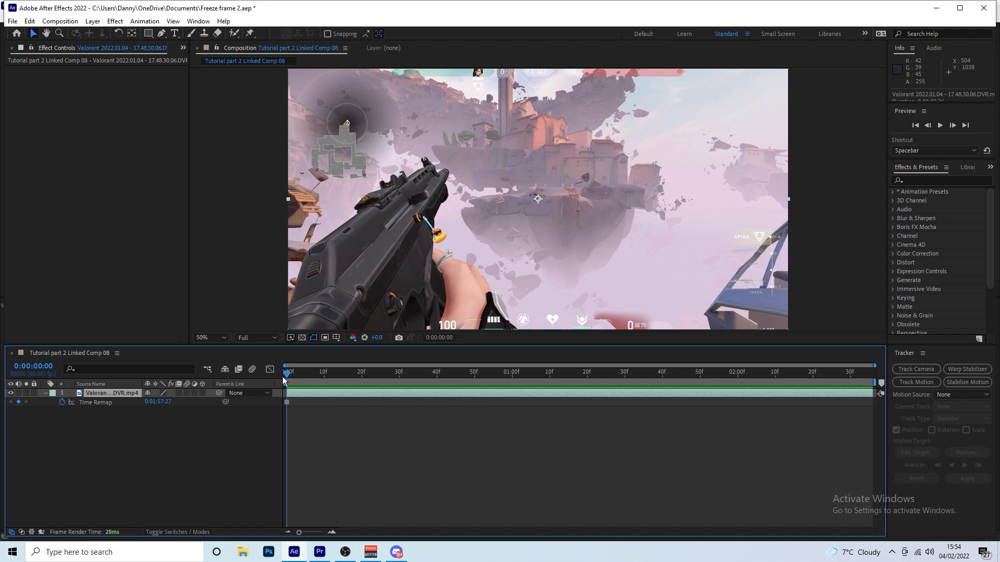
mouse_move(286, 374)
left_mouse_down()
mouse_move(297, 373)
mouse_move(287, 374)
left_mouse_up()
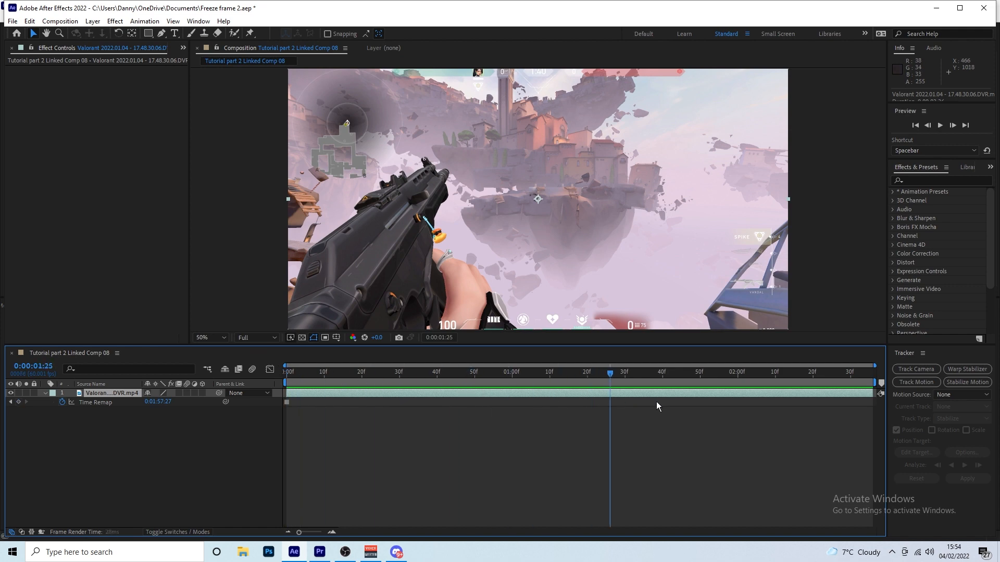
key("space")
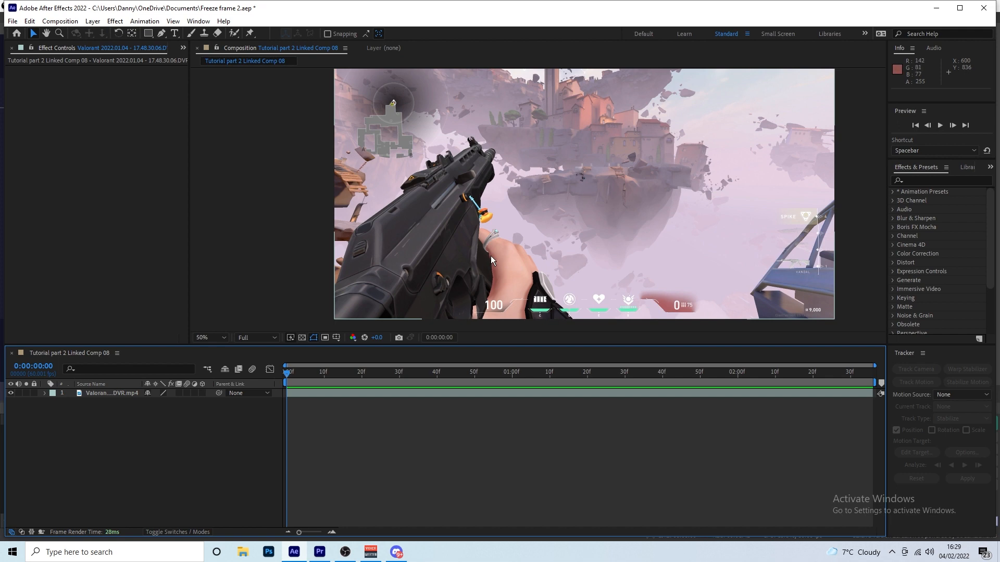
left_click_drag(495, 264, 579, 205)
scroll(507, 248, "up", 1)
scroll(579, 205, "down", 2)
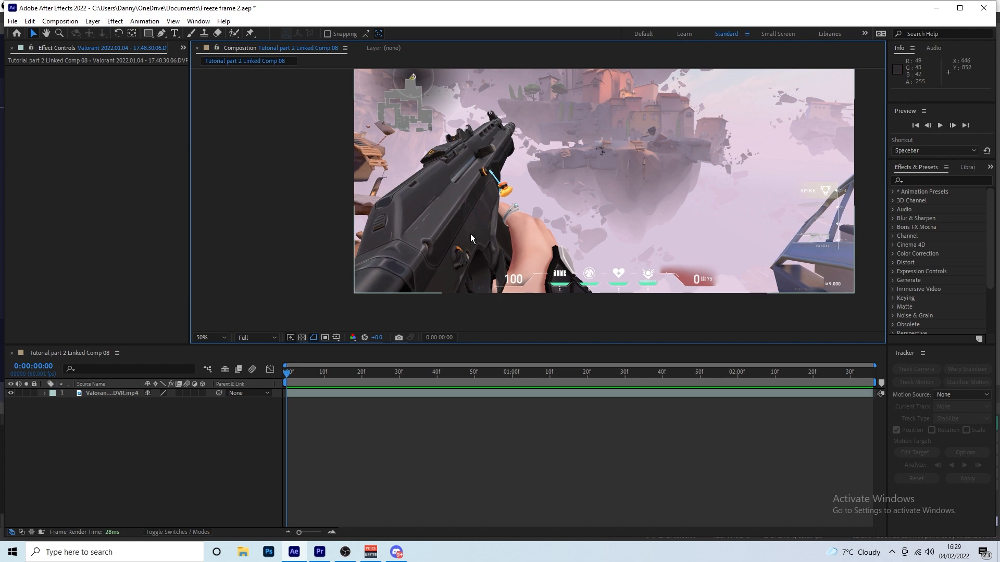
left_click_drag(504, 218, 514, 234)
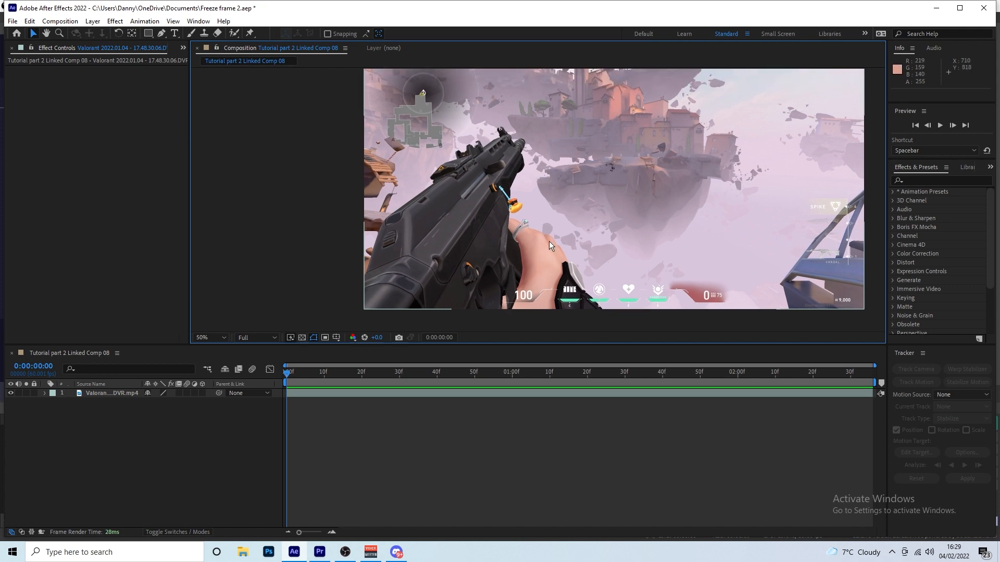
left_click_drag(526, 261, 532, 255)
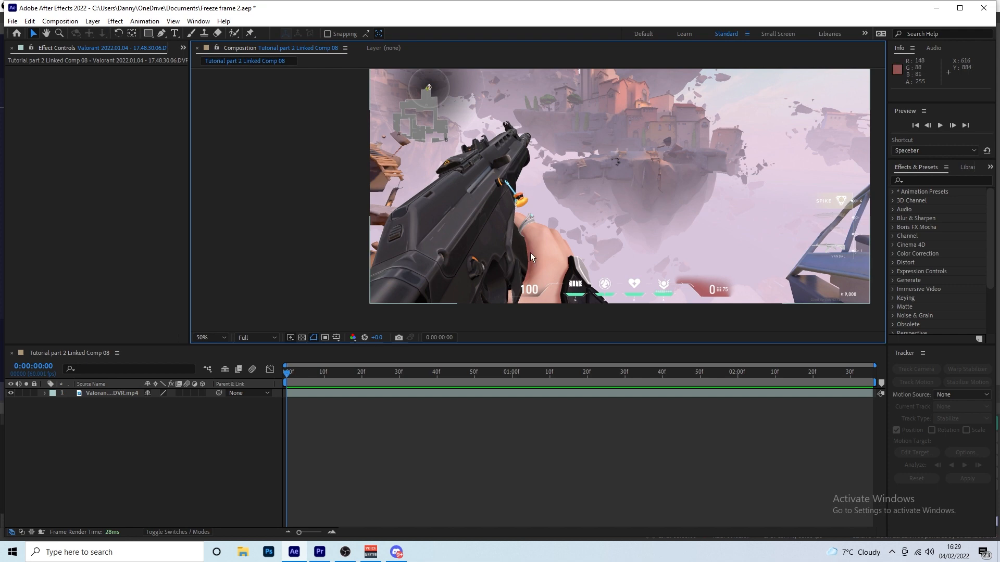
left_click_drag(530, 252, 525, 260)
Step: Start a Pen tool mask on the Valorant layer, tracing the gun's edge beside the hand up past the ring
left_click(360, 396)
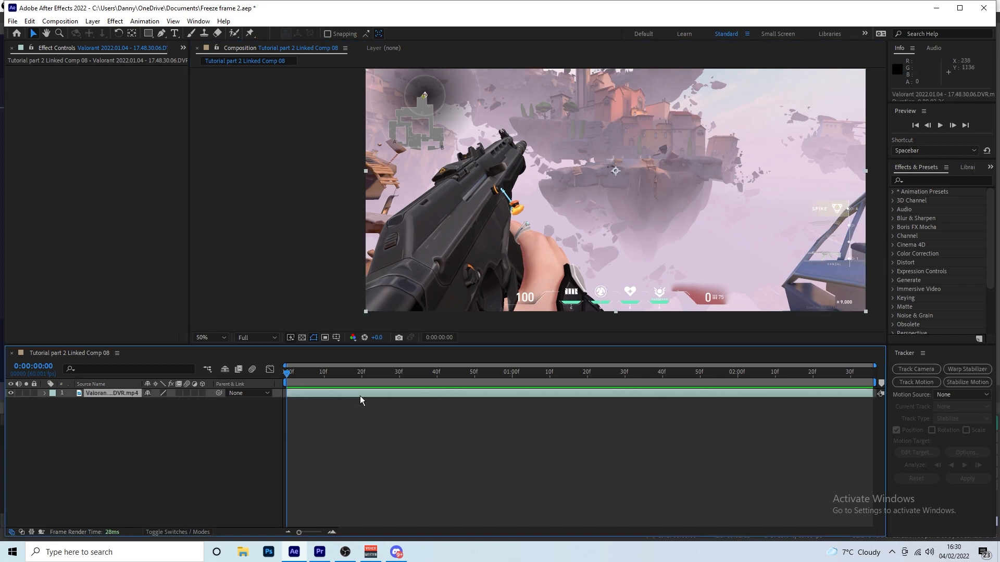
left_click(162, 33)
scroll(486, 208, "up", 4)
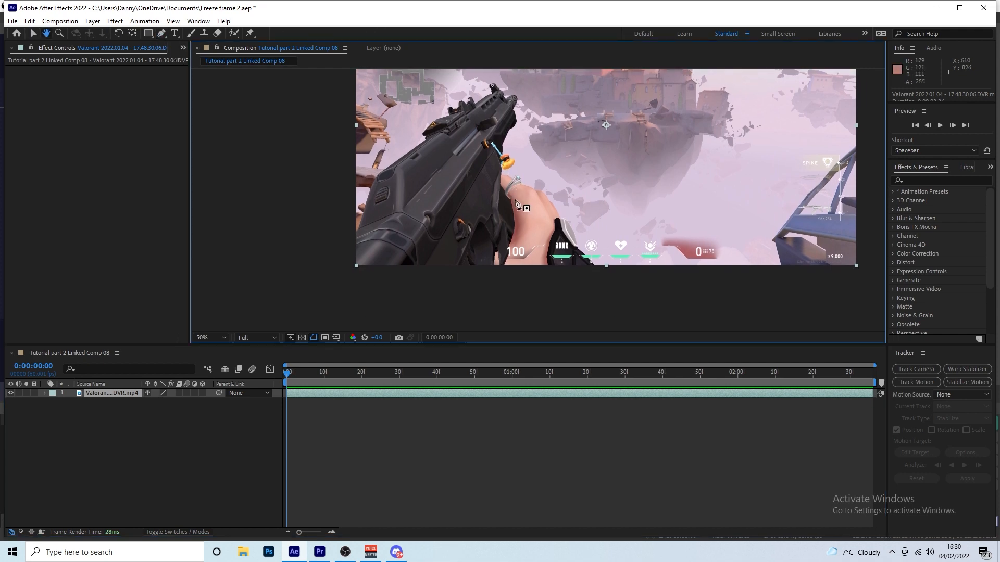
left_click_drag(486, 208, 551, 252)
scroll(524, 237, "down", 2)
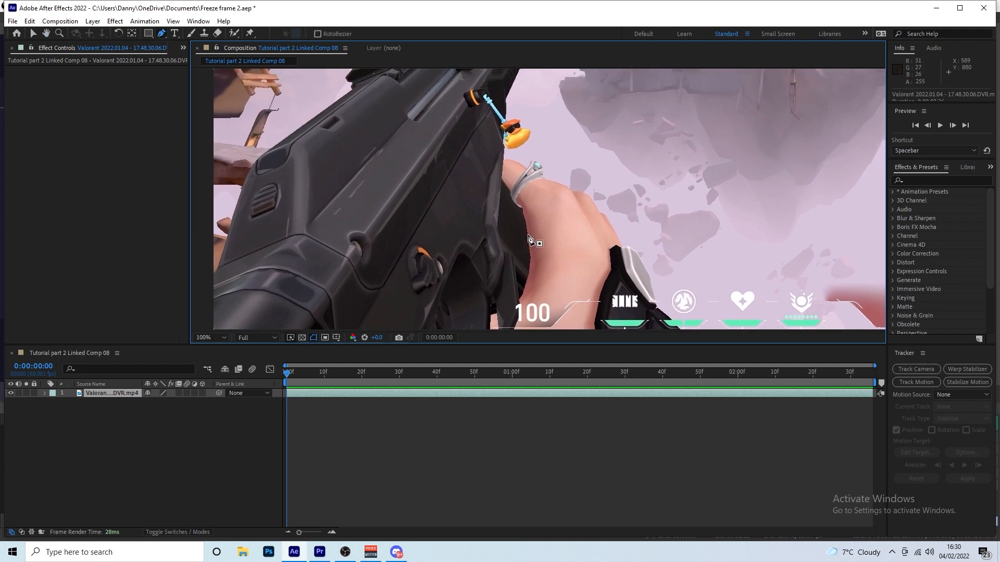
scroll(536, 240, "up", 2)
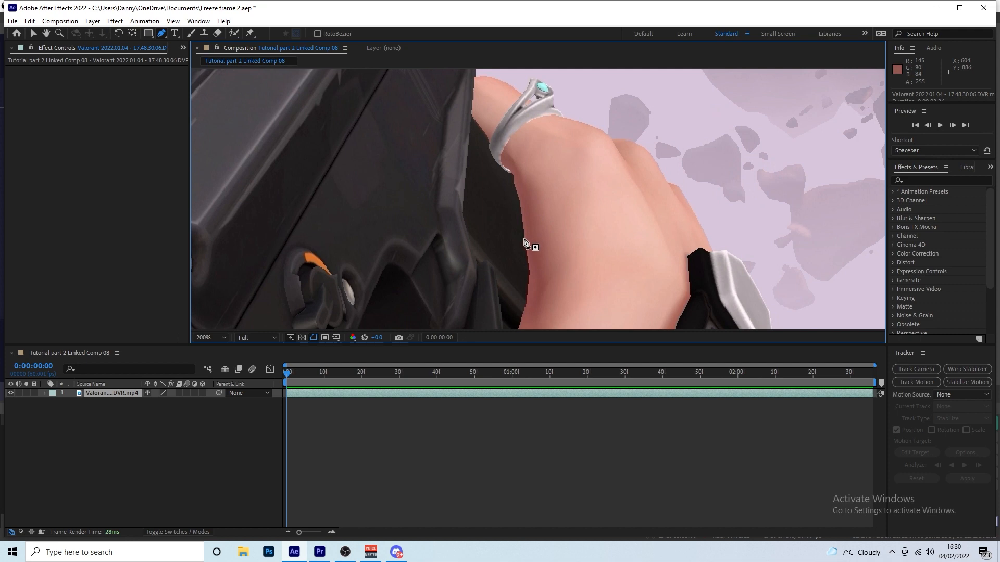
left_click(524, 238)
left_click_drag(520, 164, 535, 226)
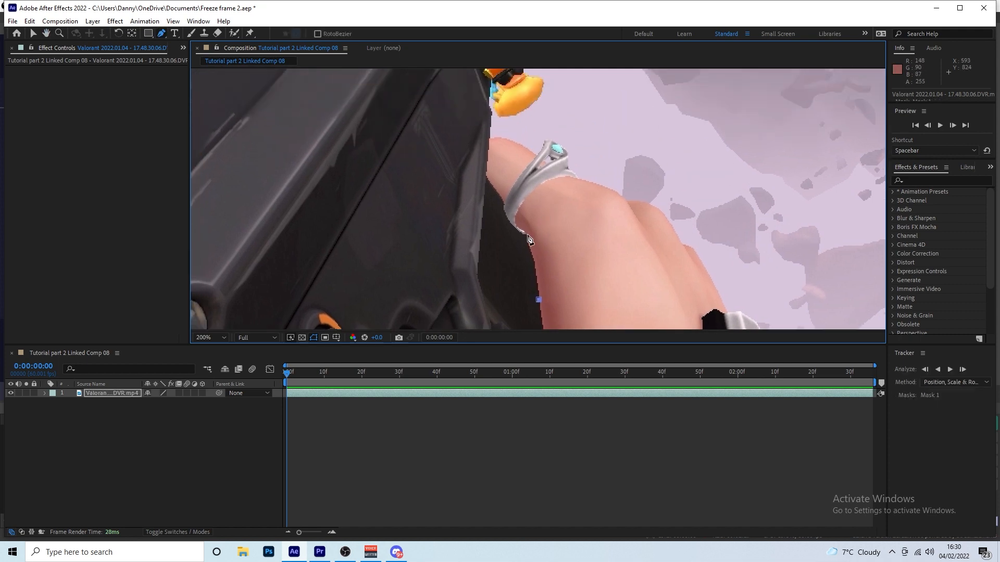
left_click(525, 233)
left_click(502, 204)
left_click(485, 178)
left_click_drag(504, 147, 507, 203)
left_click_drag(522, 273, 502, 224)
double_click(506, 218)
key("ctrl+z")
key("Escape")
Step: Resume the mask path from its last point and run it up the gun's edge to the duck charm
left_click_drag(486, 123, 474, 184)
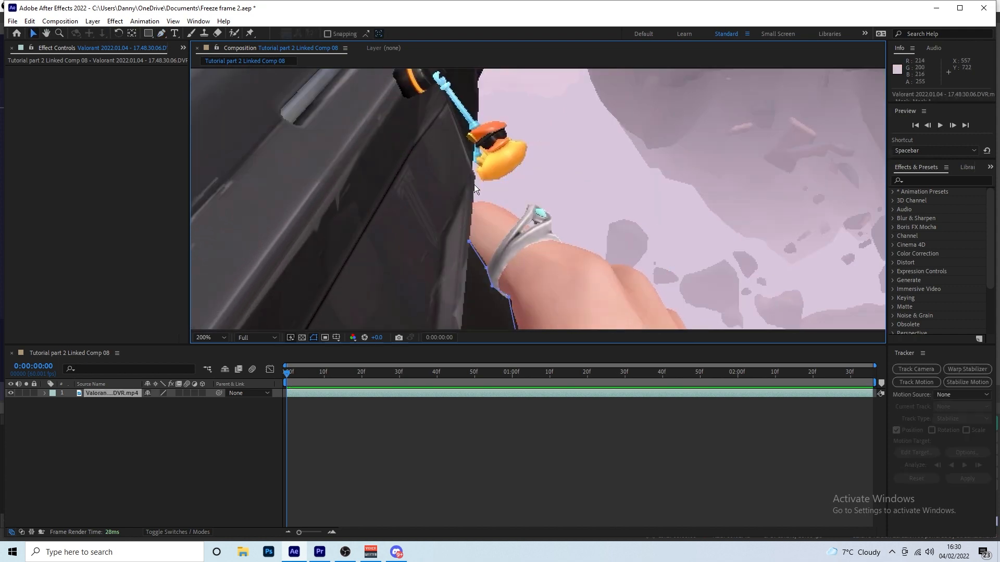
scroll(473, 184, "up", 1)
key("g")
left_click(400, 284)
left_click(411, 153)
Step: Trace the mask path around the body and hat of the duck charm, back to the gun
left_click(417, 147)
left_click(425, 163)
left_click(450, 162)
left_click(478, 151)
left_click(491, 140)
left_click(505, 127)
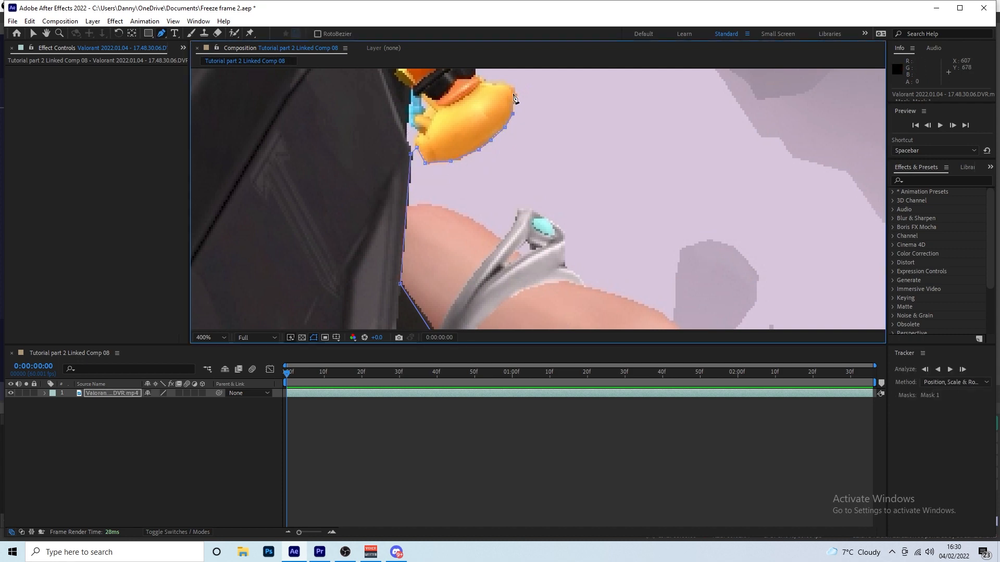
left_click(513, 113)
left_click(515, 89)
left_click(491, 81)
left_click_drag(491, 83, 490, 194)
left_click(472, 161)
left_click(453, 156)
left_click(422, 162)
Step: Continue the mask path from the duck charm along the gun's underside and around the front of the handguard
left_click_drag(423, 107, 439, 172)
left_click_drag(457, 111, 399, 211)
left_click(429, 148)
left_click(455, 132)
left_click_drag(456, 132, 431, 197)
left_click(462, 130)
left_click(458, 95)
left_click_drag(458, 95, 492, 207)
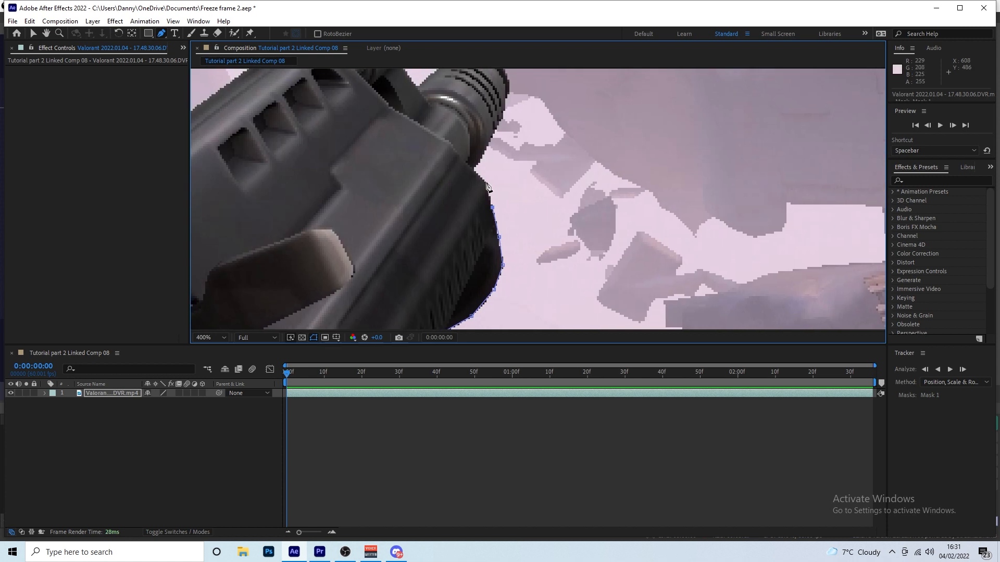
Step: Trace the mask path around the ribbed muzzle of the barrel
left_click(486, 182)
left_click(474, 168)
left_click(483, 151)
left_click_drag(510, 93, 508, 178)
left_click(499, 148)
left_click(490, 139)
left_click(480, 137)
left_click(464, 136)
left_click(446, 147)
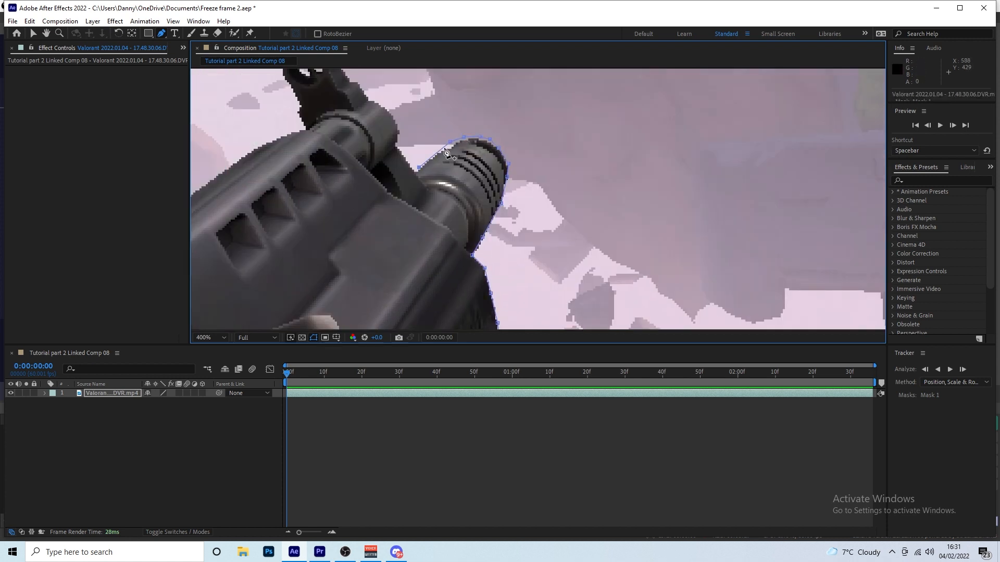
double_click(419, 167)
left_click(161, 35)
double_click(405, 157)
left_click(419, 168)
key("ctrl+z")
key("ctrl+z")
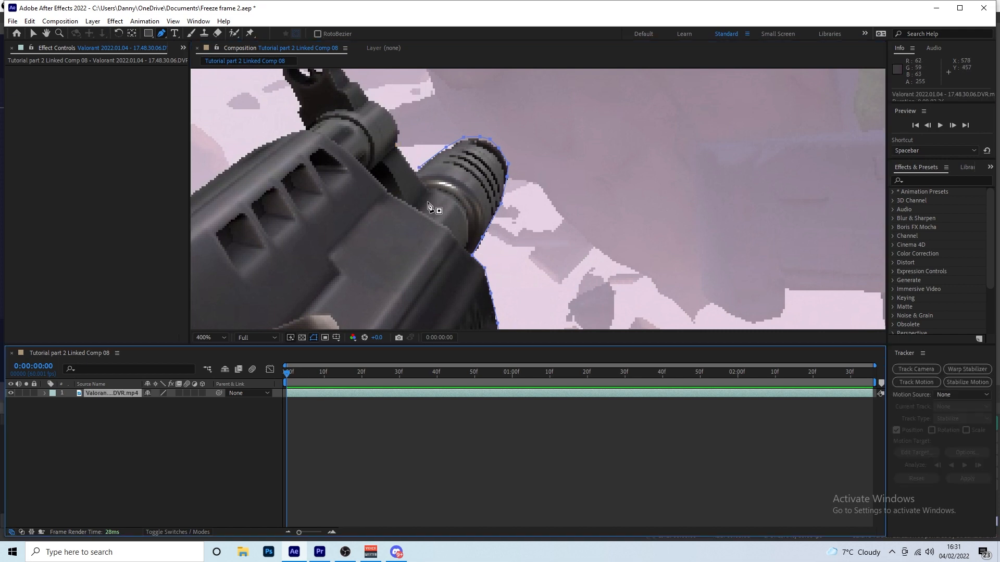
Step: Continue the mask path from behind the muzzle up the outer edge of the front sight to its tip
left_click(418, 169)
left_click(398, 148)
mouse_move(399, 128)
left_mouse_down()
mouse_move(423, 178)
mouse_move(411, 149)
mouse_move(420, 164)
left_mouse_up()
left_click(426, 179)
left_click(412, 161)
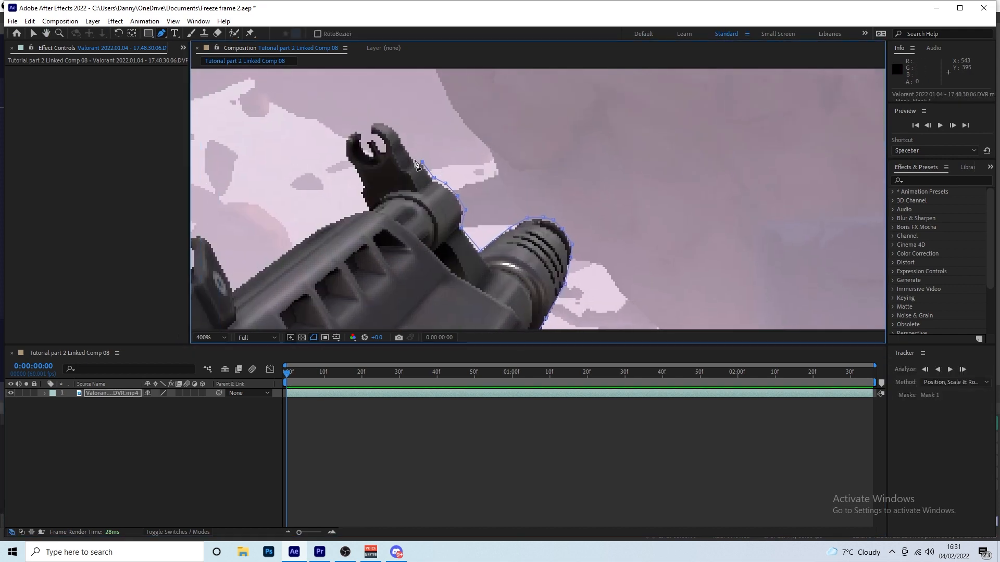
left_click(399, 144)
left_click(385, 124)
Step: Trace the mask path inside the front sight's ring and around its centre post
scroll(369, 126, "up", 1)
left_click_drag(369, 125, 482, 153)
left_click(476, 160)
left_click(475, 175)
left_click(489, 178)
left_click(504, 191)
left_click(504, 212)
left_click(497, 209)
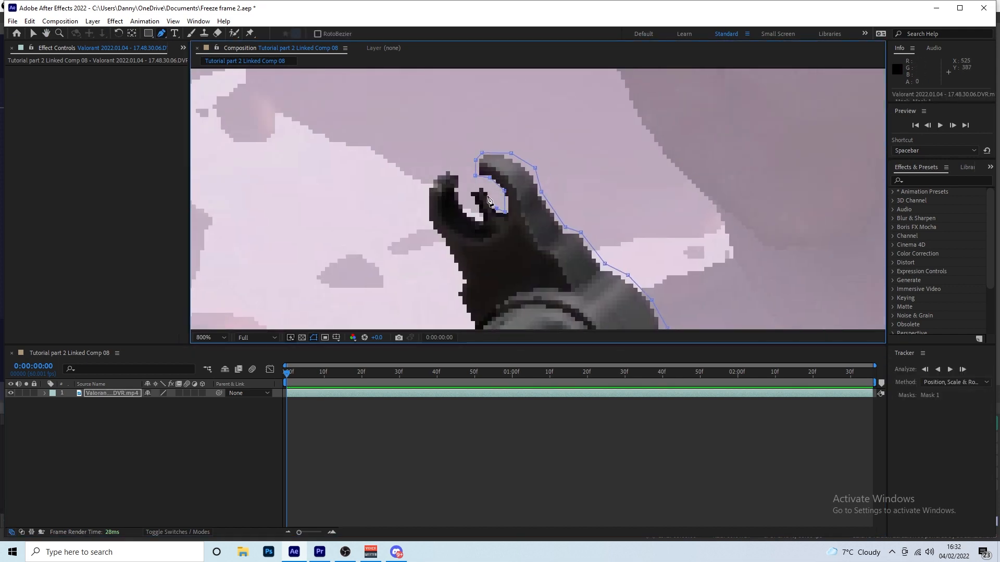
left_click(483, 185)
Step: Trace the mask path over the front sight's rear prong and down its back edge to the barrel
left_click(459, 177)
left_click(447, 170)
left_click(432, 182)
left_click(425, 195)
left_click(427, 222)
left_click(439, 242)
left_click(461, 280)
left_click(456, 298)
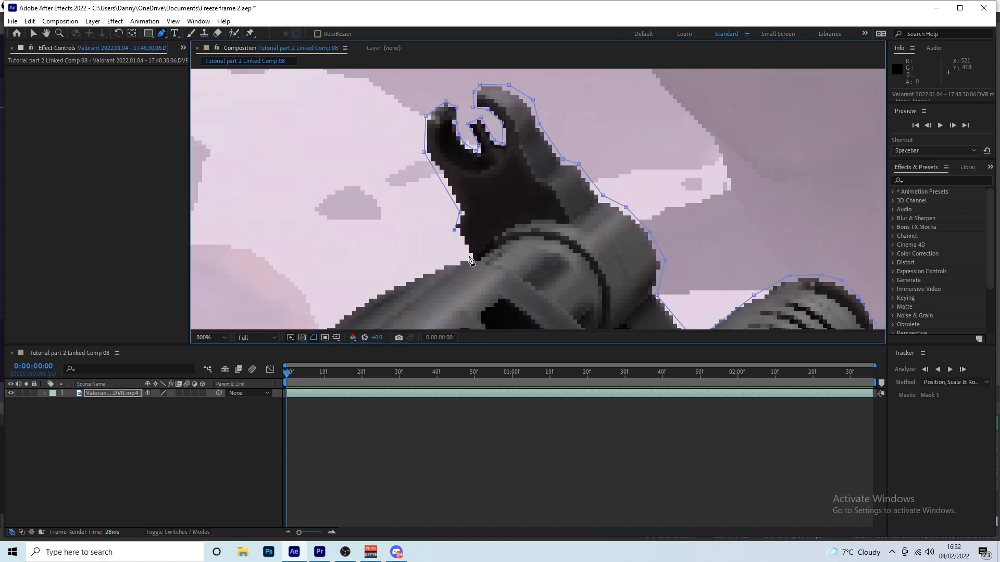
left_click_drag(455, 242, 502, 208)
Step: Continue the mask path along the top of the handguard and up over the hooked sight post
left_click(447, 248)
left_click(409, 276)
left_click(388, 228)
left_click(370, 192)
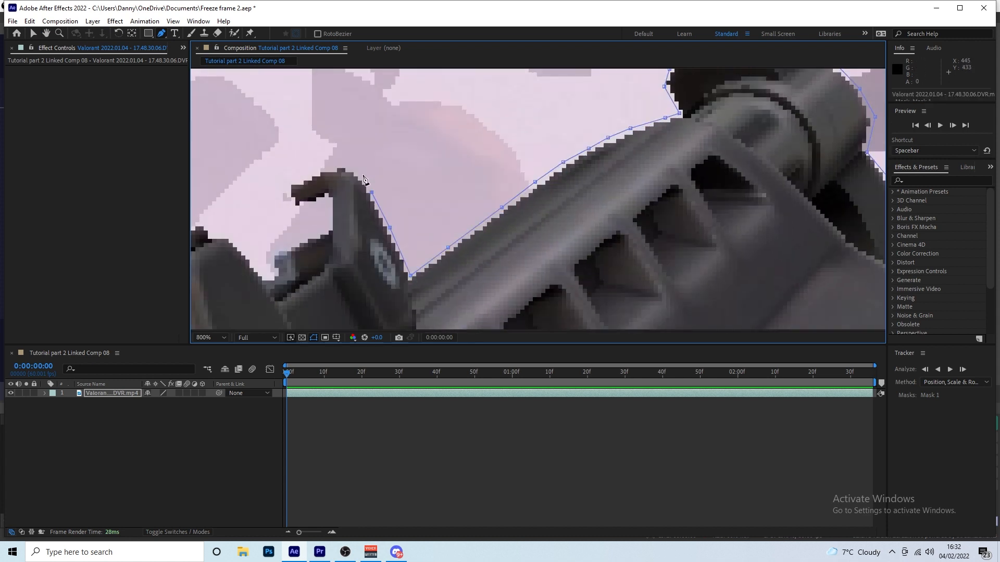
left_click(361, 175)
left_click(350, 166)
left_click(333, 165)
Step: Trace the mask path around the sight post's hook and through the gap behind it
left_click(424, 212)
left_click_drag(424, 211, 476, 191)
left_click(418, 213)
left_click(416, 223)
left_click(419, 235)
left_click(410, 240)
left_click(400, 230)
left_click(383, 210)
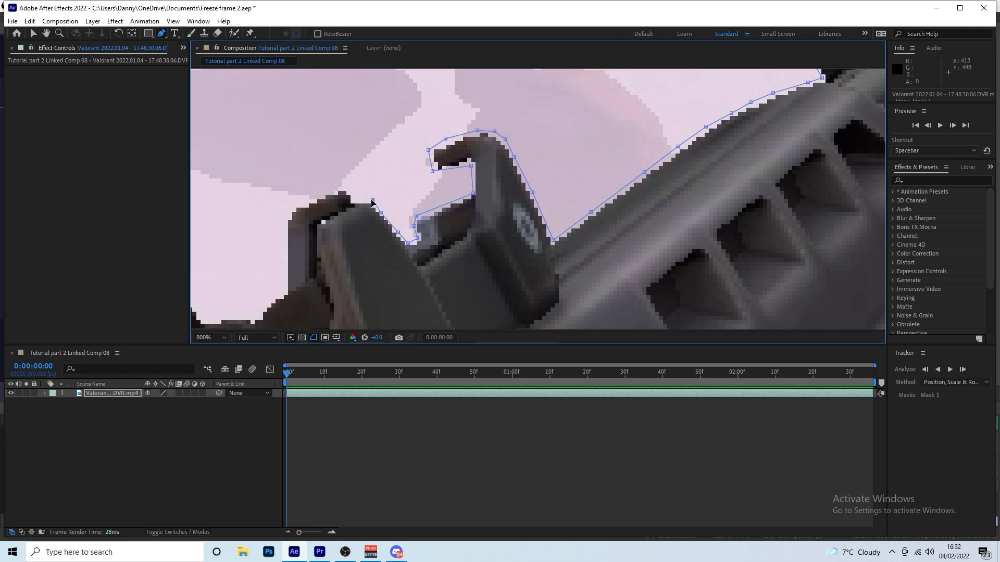
Step: Trace the mask path around the remaining rear sight blocks and down to the top rail
left_click(447, 225)
left_click(390, 233)
left_click(362, 200)
left_click(352, 196)
left_click(336, 203)
left_click(314, 215)
left_click(298, 223)
left_click_drag(298, 261, 391, 209)
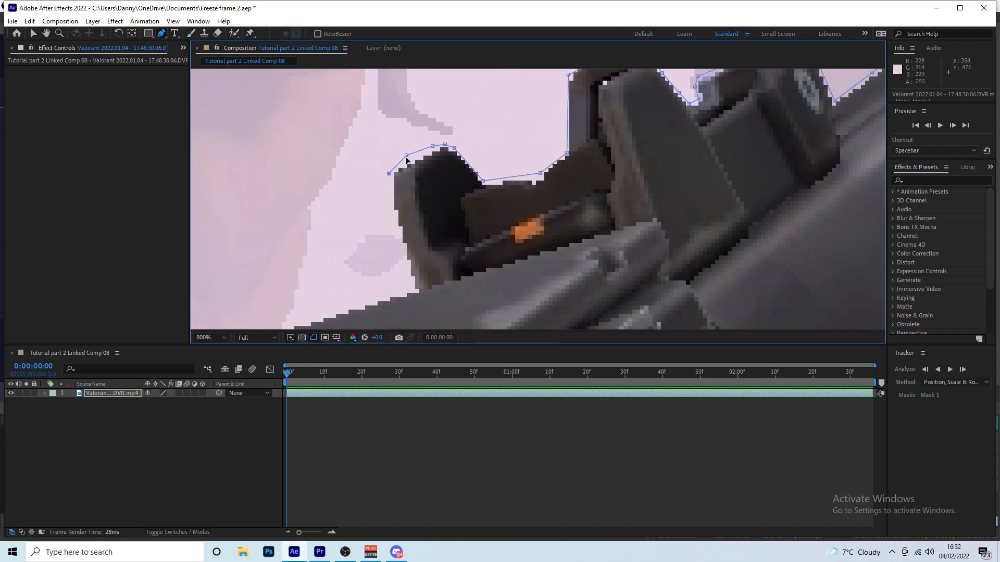
scroll(404, 270, "down", 4)
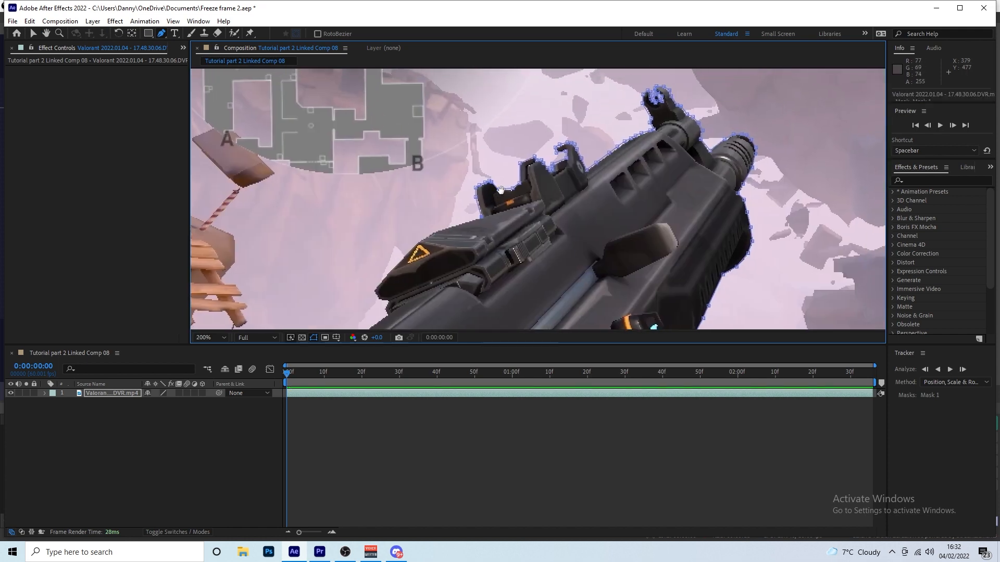
scroll(486, 207, "up", 2)
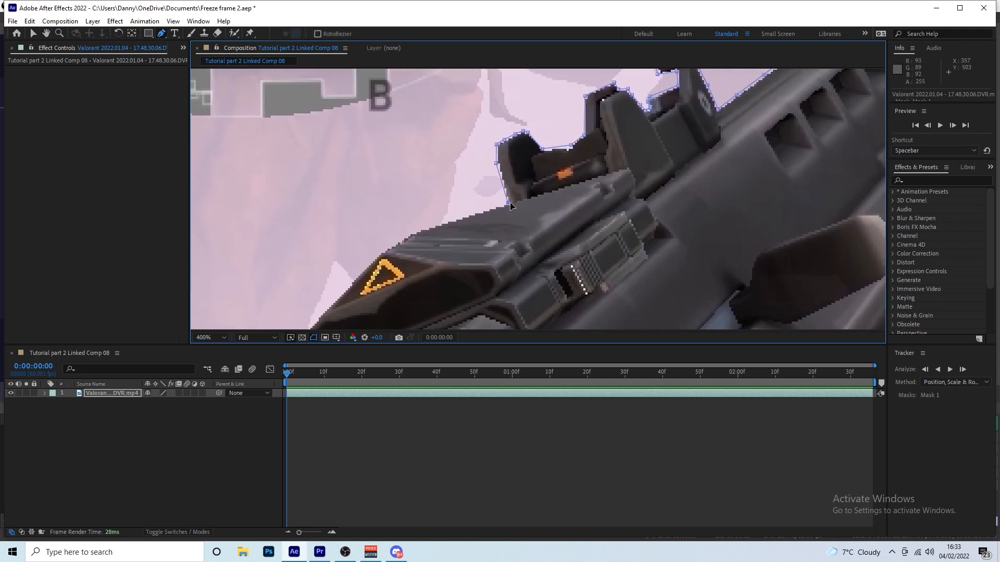
scroll(513, 204, "up", 1)
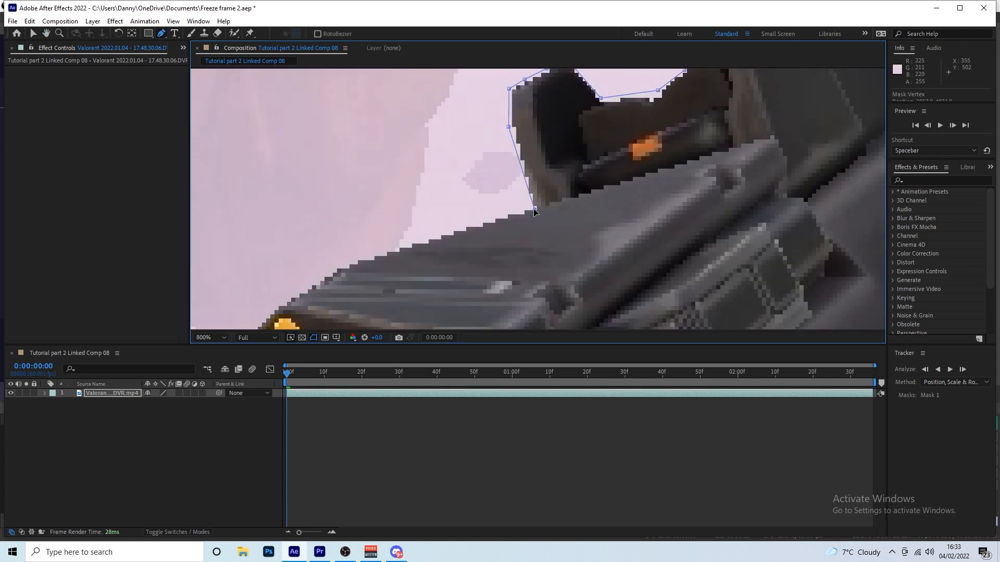
Step: Examine the traced path around the gun, from the rear sight back to the starting point beside the hand
scroll(539, 211, "down", 3)
scroll(542, 213, "down", 2)
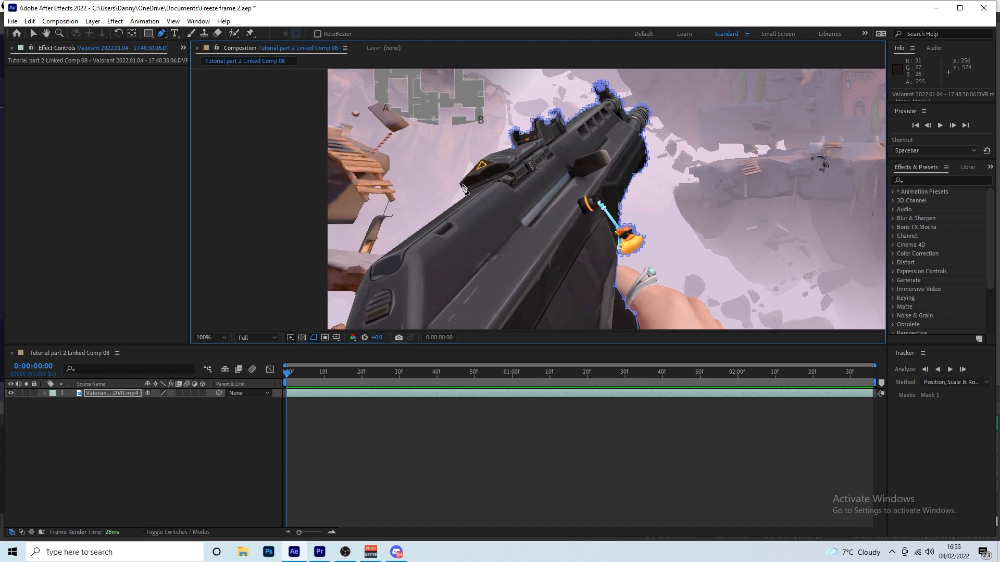
left_click_drag(470, 230, 400, 287)
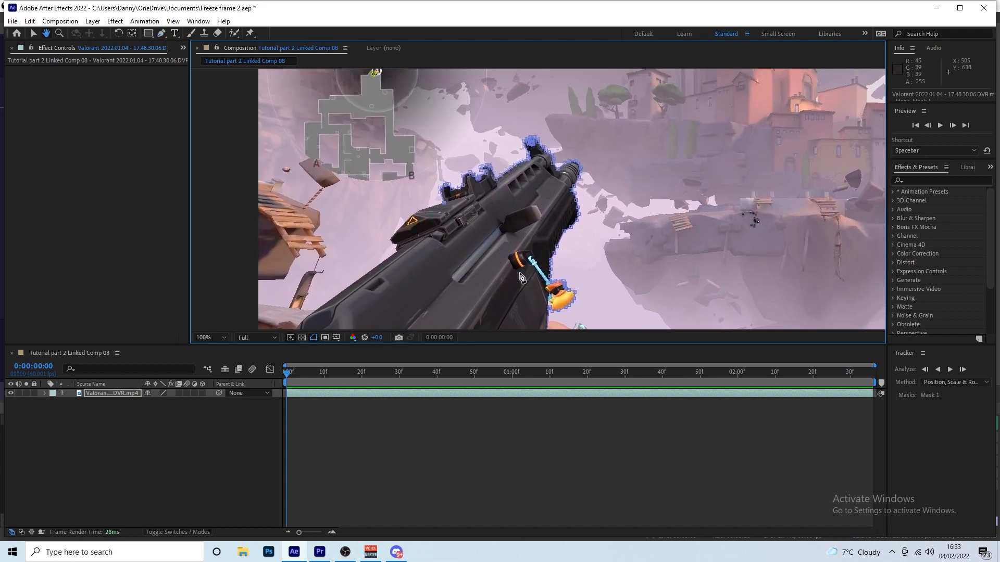
left_click_drag(534, 210, 469, 140)
mouse_move(567, 225)
left_mouse_down()
mouse_move(525, 125)
mouse_move(556, 231)
left_mouse_up()
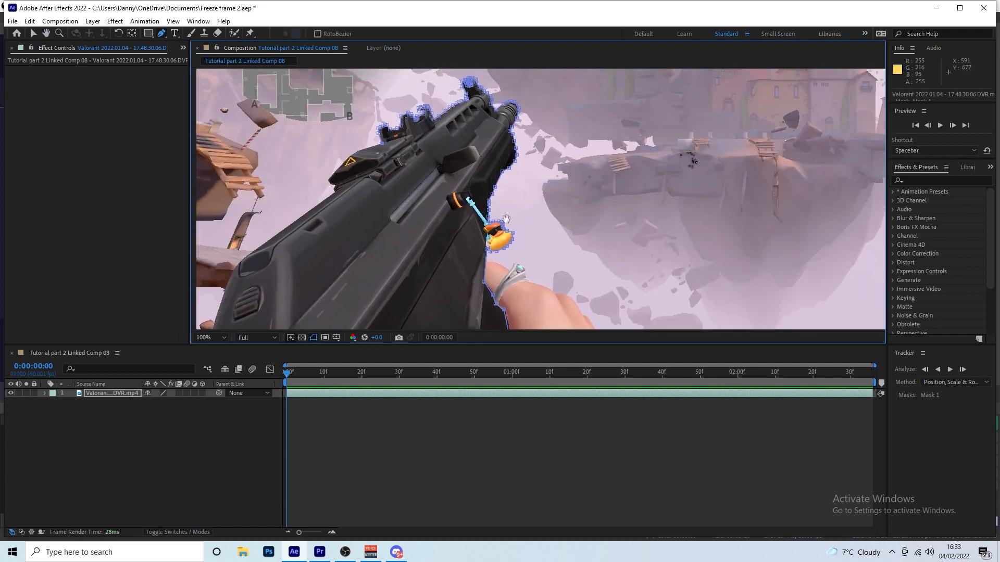
left_click_drag(516, 326, 580, 430)
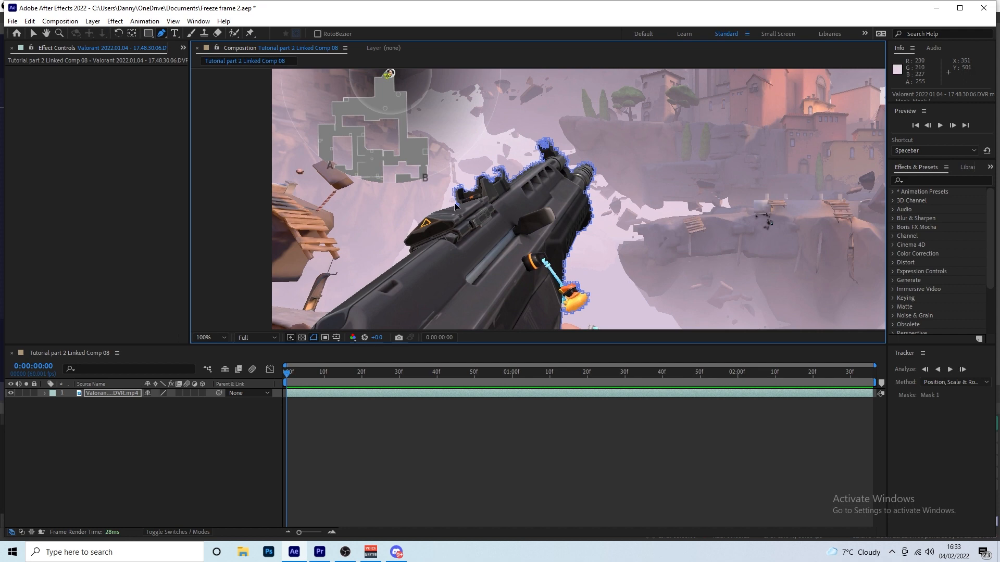
left_click_drag(598, 317, 508, 153)
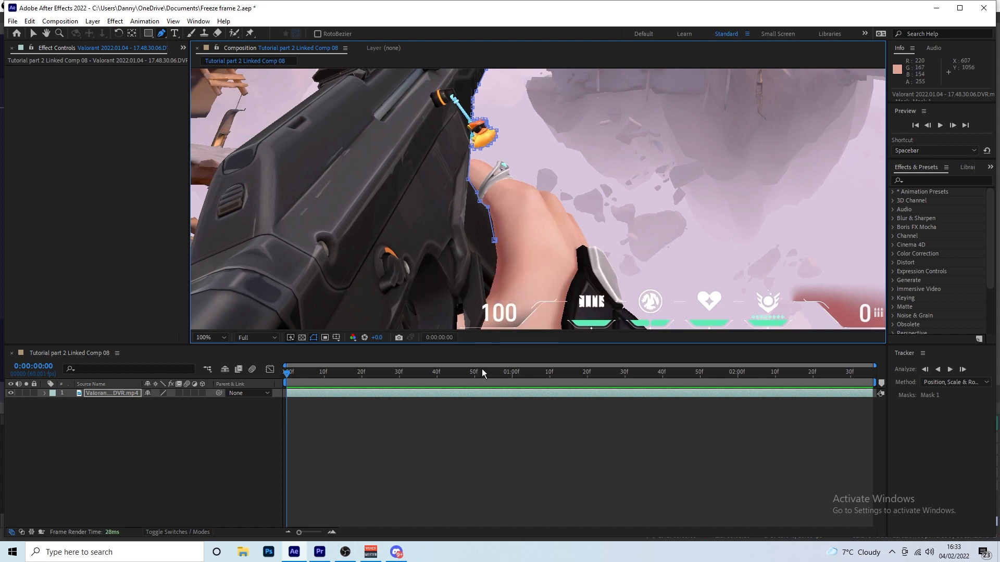
Step: Reselect the Valorant layer and start a second mask at the first path's starting point beside the hand
left_click(395, 409)
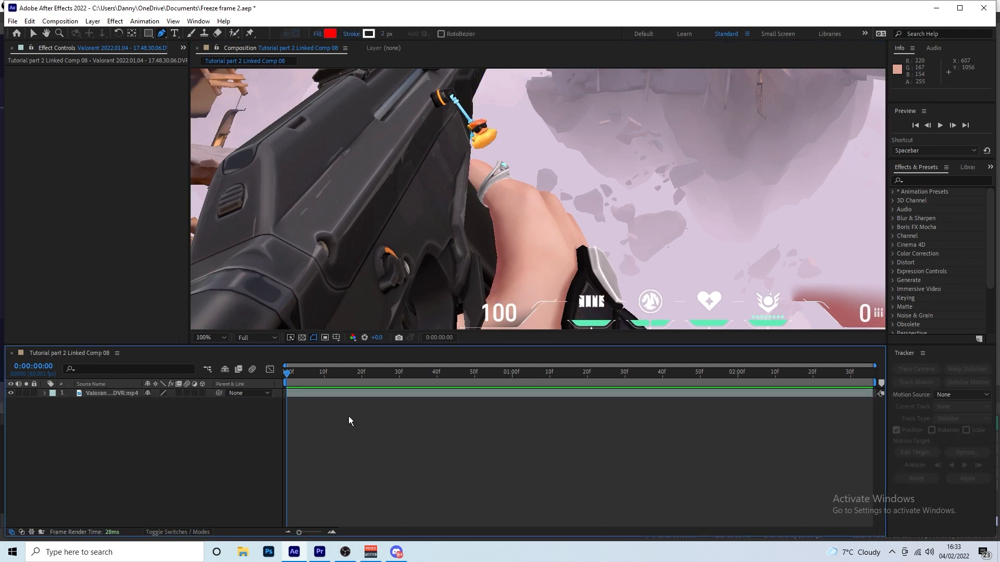
left_click(348, 393)
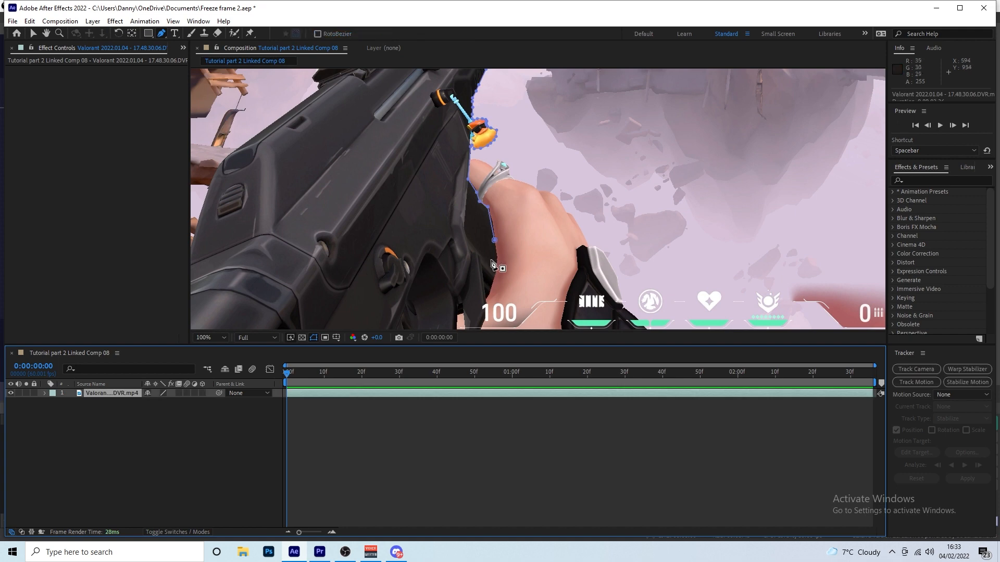
left_click_drag(493, 252, 490, 216)
scroll(462, 214, "up", 6)
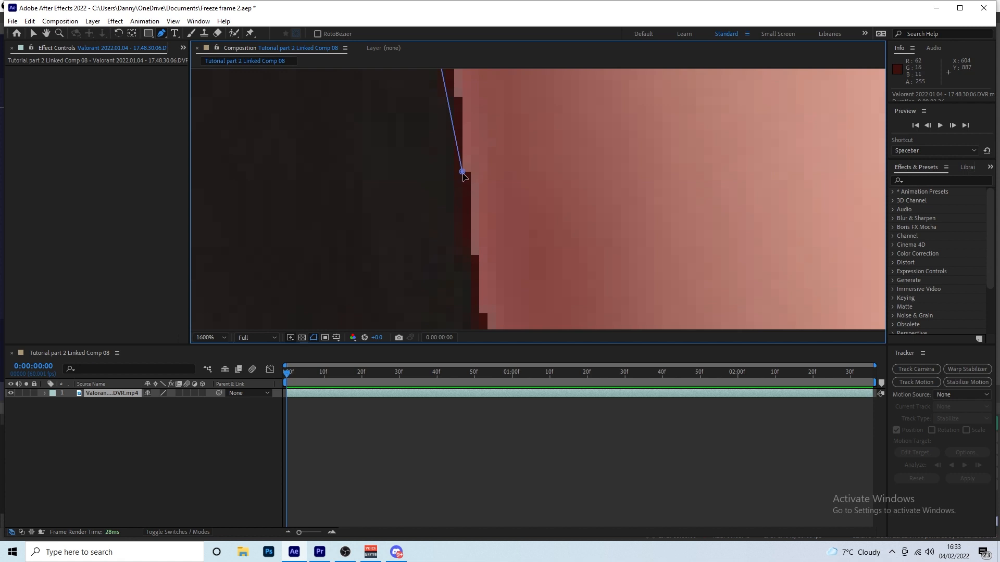
left_click(463, 178)
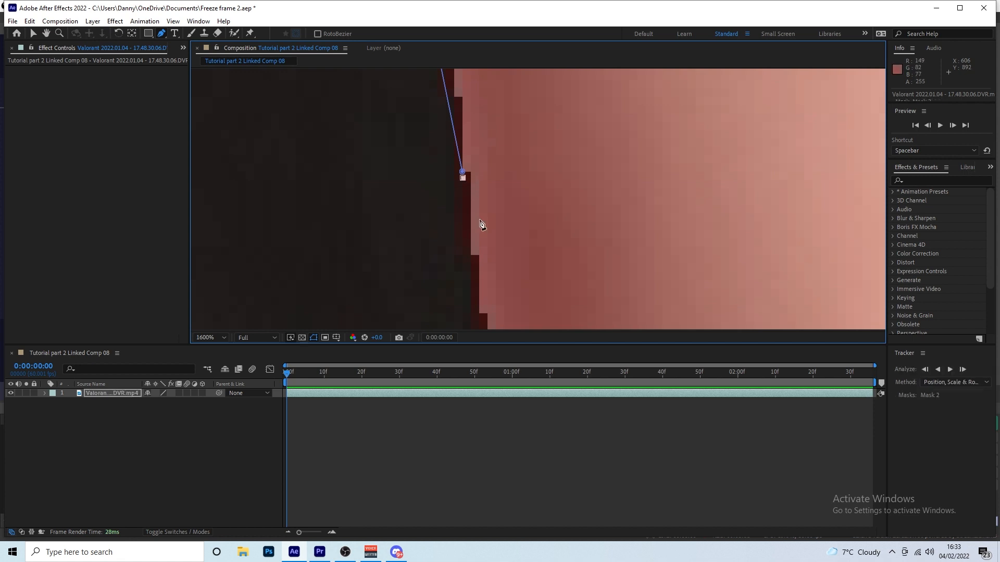
Step: Trace the second mask down the edge between gun and hand to the bottom of the frame
scroll(487, 229, "down", 2)
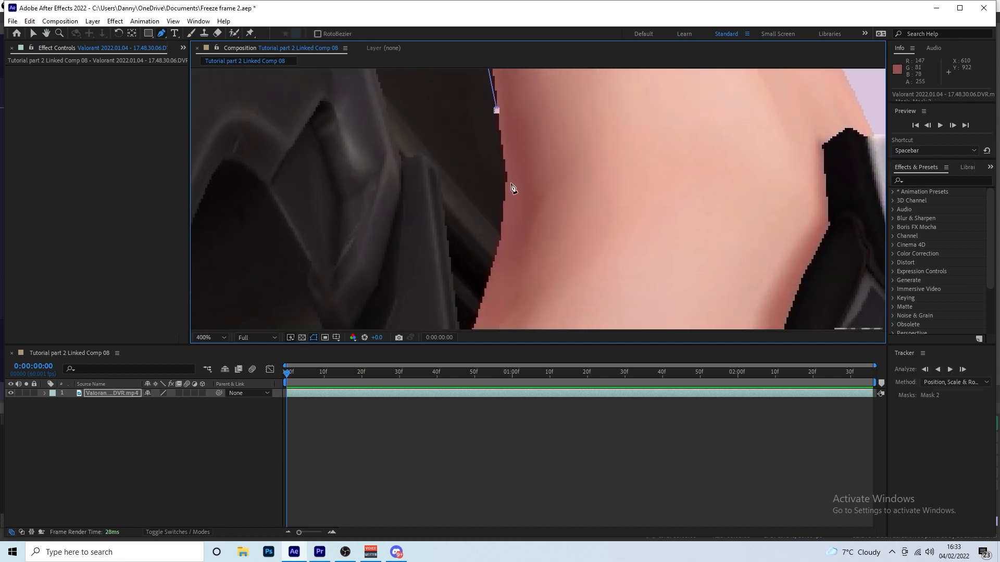
scroll(499, 229, "down", 5)
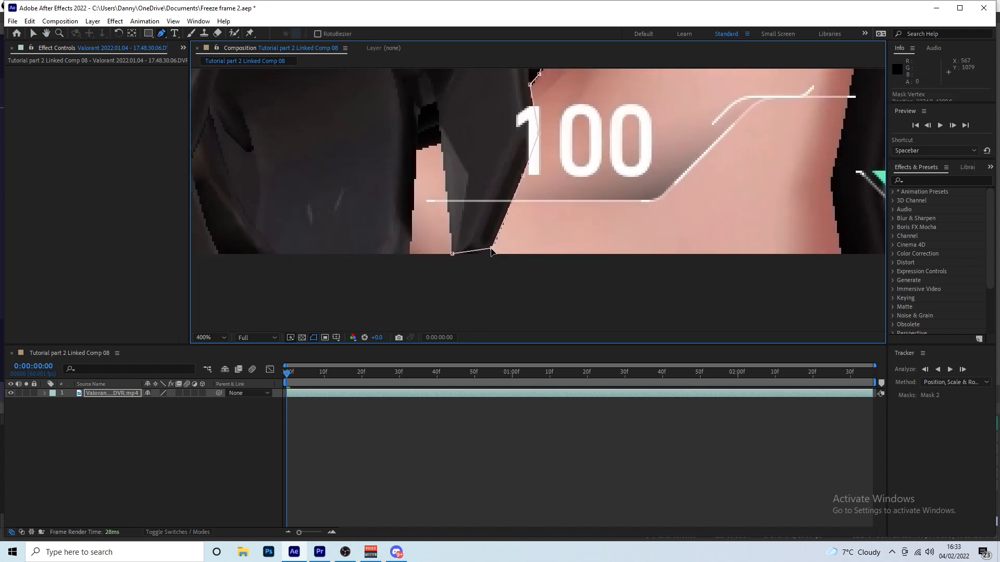
scroll(486, 258, "left", 10)
left_click(491, 252)
Step: Run the second mask up the frame's left edge and around the rear outline of the gun
left_click_drag(494, 130, 484, 310)
left_click(478, 215)
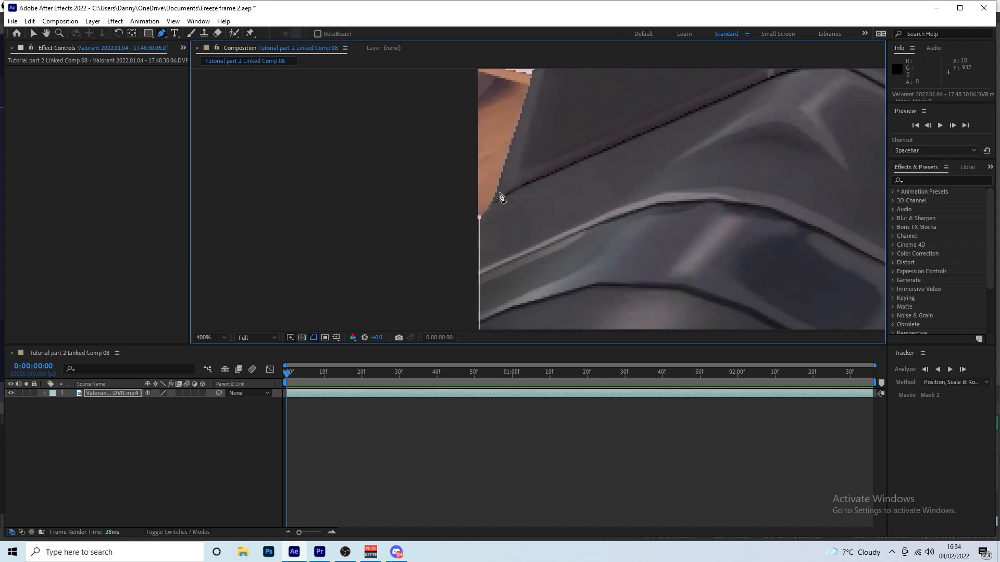
left_click_drag(499, 196, 370, 210)
left_click_drag(461, 105, 363, 274)
left_click(388, 173)
left_click(401, 148)
left_click(413, 131)
scroll(424, 125, "up", 4)
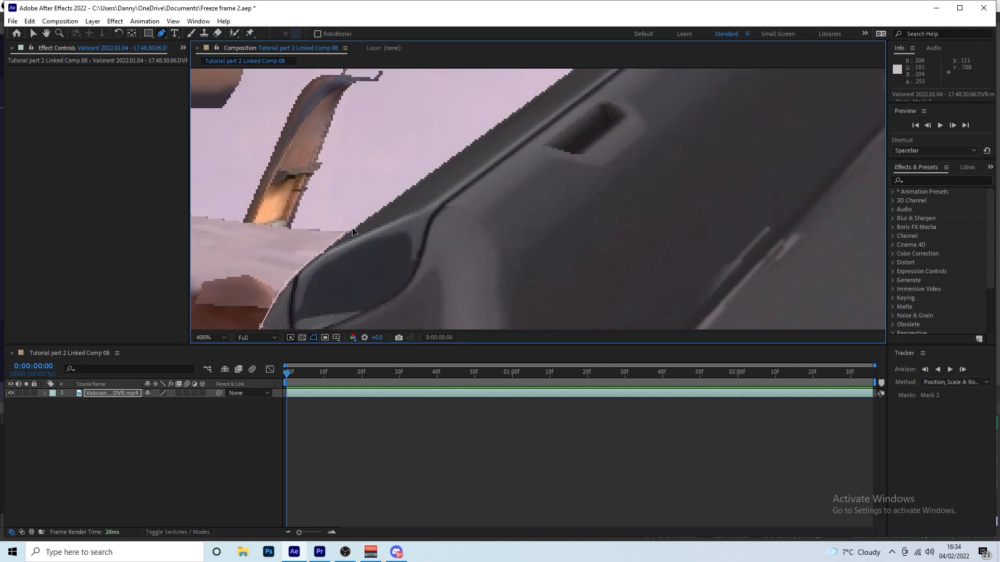
Step: Continue the second mask along the gun's upper edge and around the rear of the top rail housing
left_click_drag(533, 197, 522, 287)
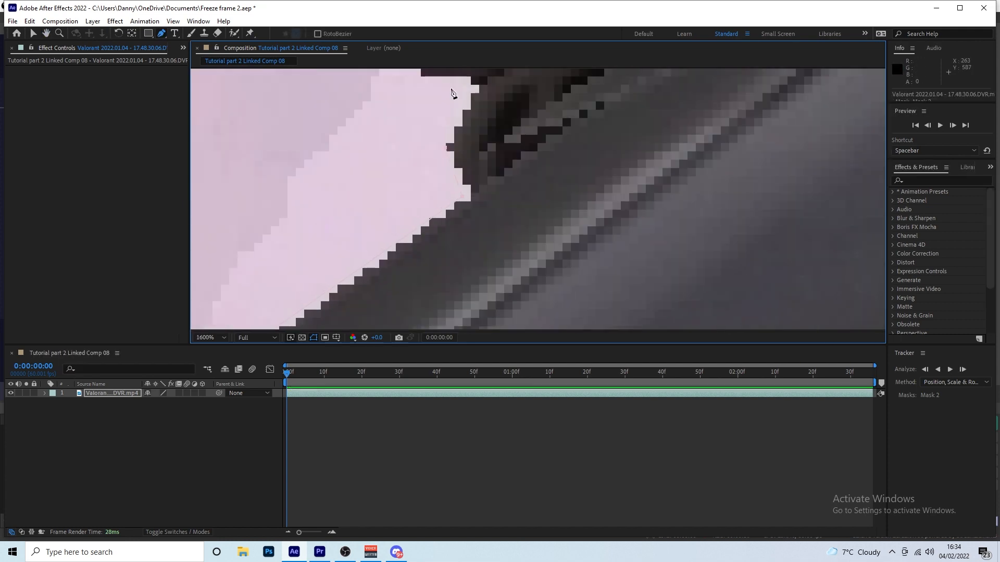
left_click(453, 93)
left_click_drag(463, 95, 469, 172)
left_click(397, 142)
scroll(398, 143, "down", 1)
left_click(461, 204)
left_click(550, 84)
left_click_drag(549, 85, 443, 234)
Step: Trace the second mask along the top rail housing until it meets the end of the first path
left_click_drag(713, 83, 558, 190)
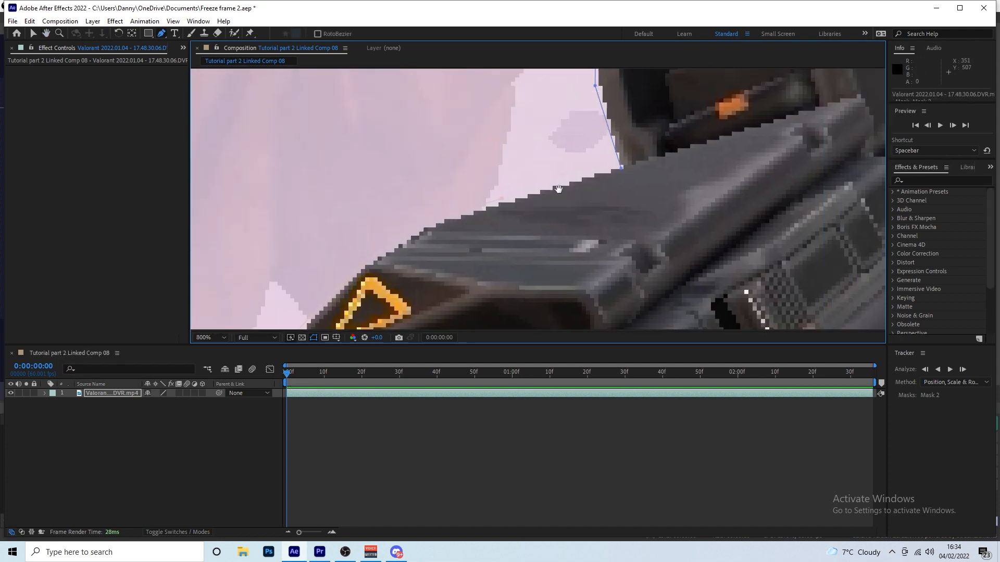
left_click(558, 190)
scroll(558, 190, "up", 1)
mouse_move(703, 134)
left_mouse_down()
mouse_move(542, 208)
mouse_move(529, 196)
left_mouse_up()
left_click(529, 200)
Step: Switch to the Selection tool and inspect the traced mask outline along the gun, hand and rail housing
scroll(528, 200, "down", 5)
mouse_move(610, 237)
left_mouse_down()
mouse_move(512, 208)
mouse_move(549, 188)
mouse_move(519, 203)
left_mouse_up()
key("v")
left_click(285, 279)
scroll(505, 267, "up", 3)
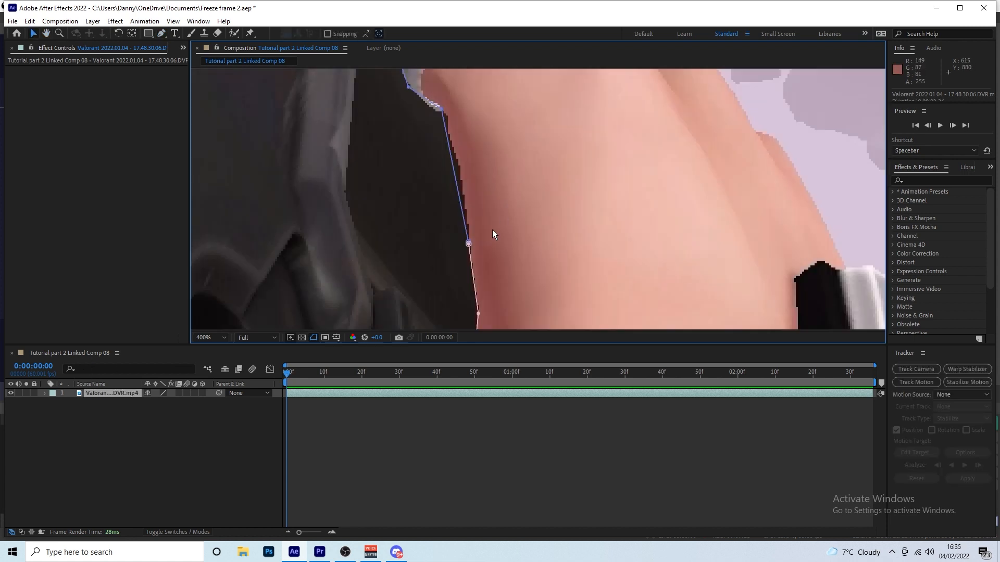
left_click_drag(338, 115, 479, 245)
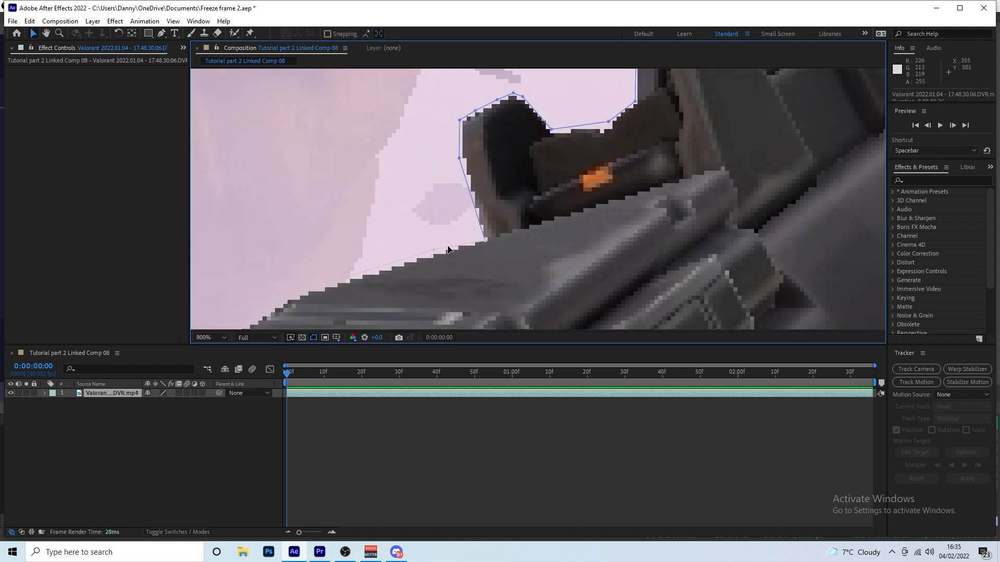
scroll(485, 239, "down", 1)
scroll(485, 239, "down", 4)
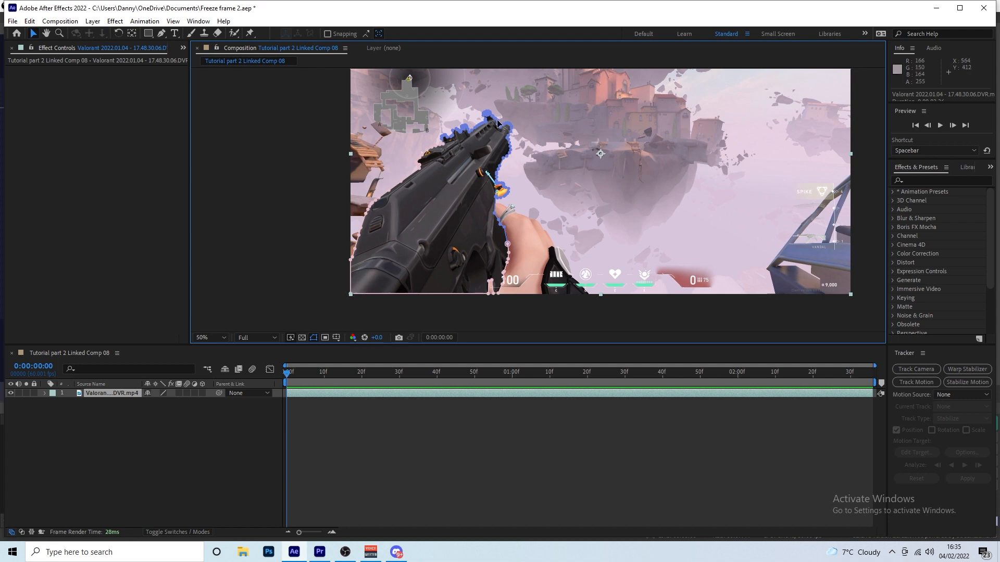
Step: Create a new 1920 x 1080 solid layer named Saber above the gameplay clip
right_click(129, 467)
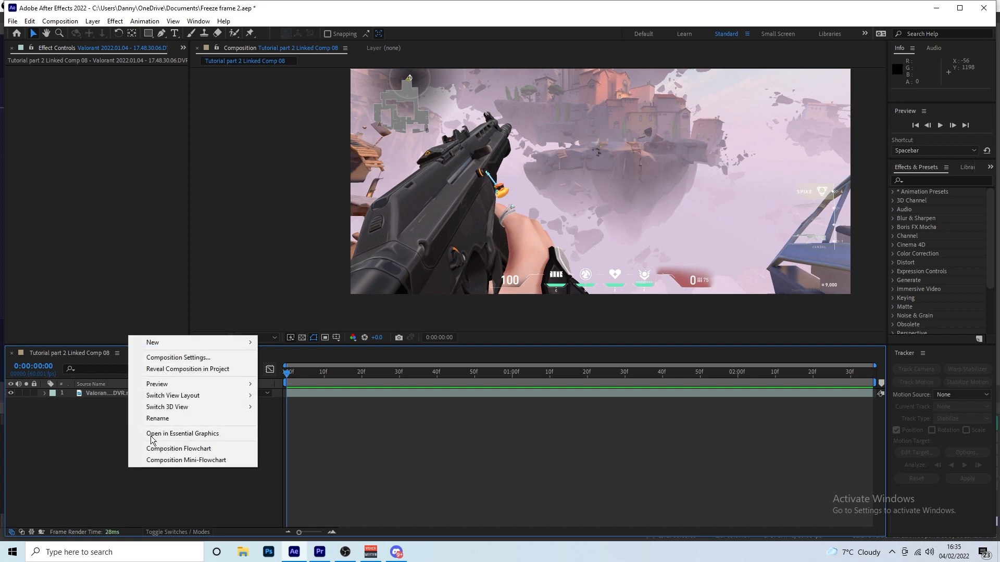
mouse_move(198, 345)
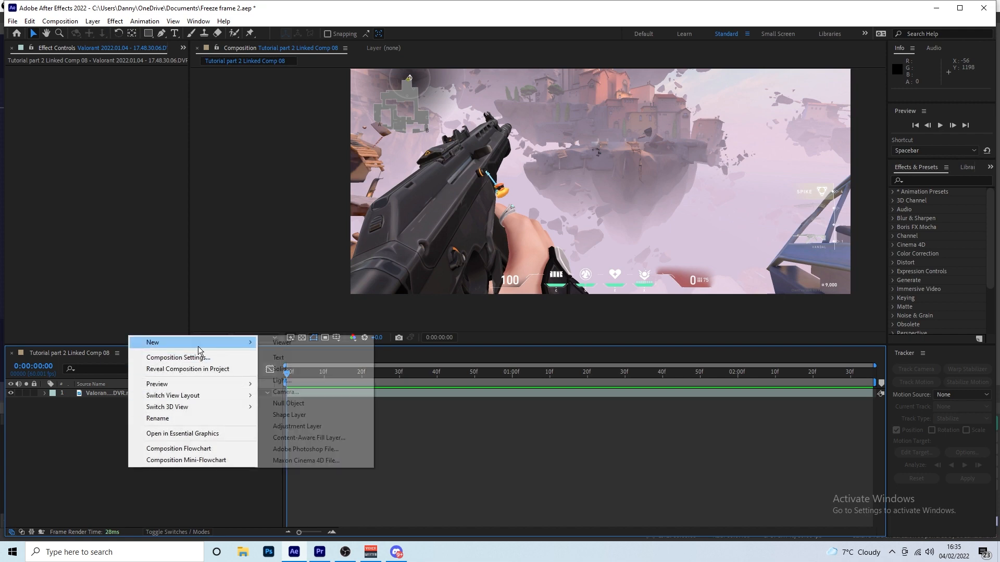
left_click(300, 369)
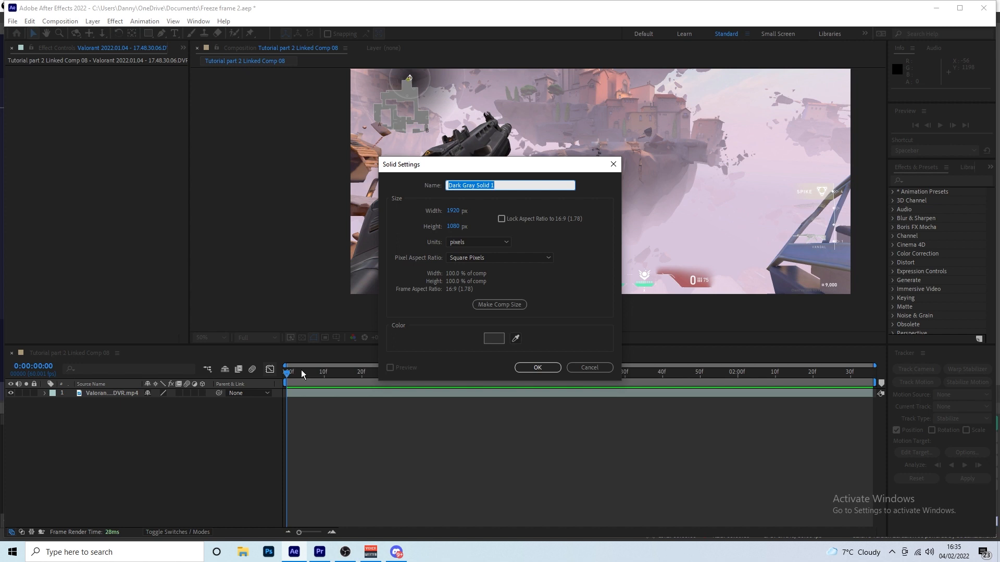
type("Saber")
left_click(544, 367)
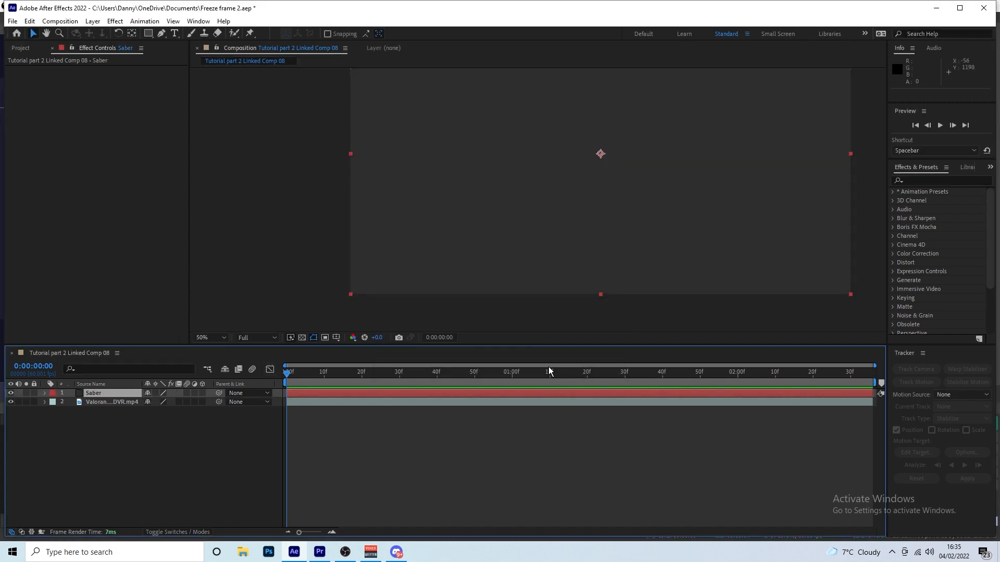
Step: Find the Video Copilot Saber effect and apply it to the Saber solid
left_click_drag(777, 198, 704, 242)
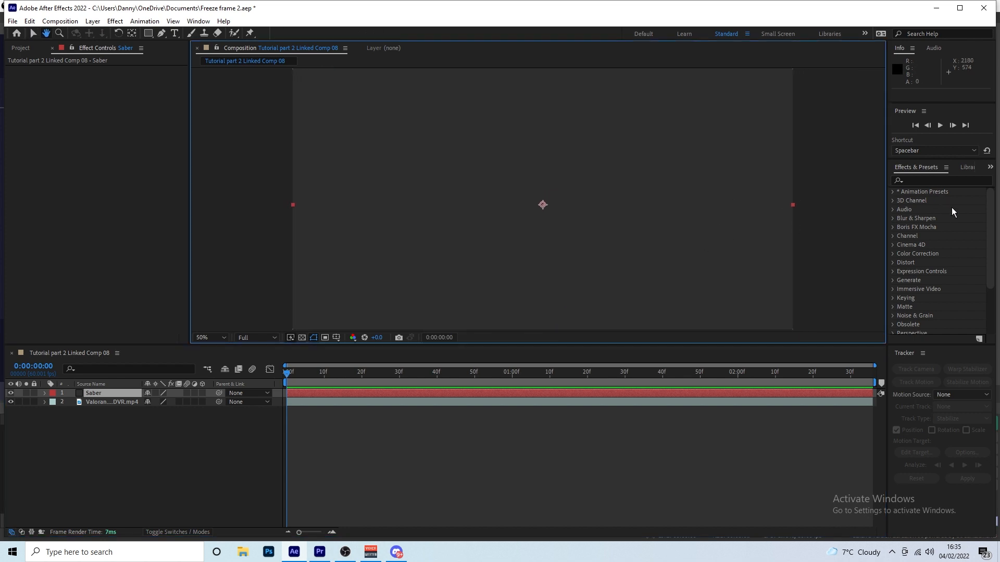
left_click(935, 180)
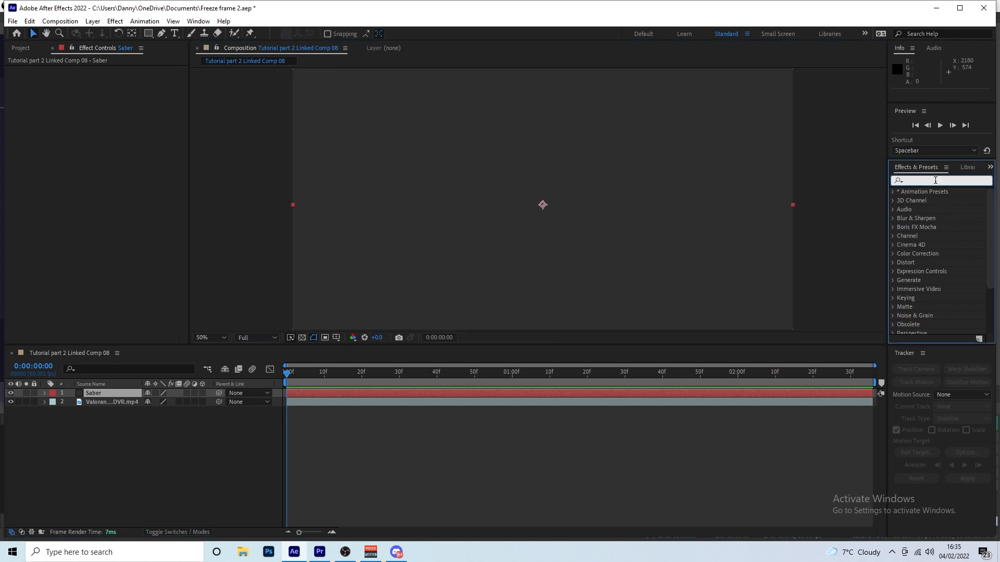
type("saber")
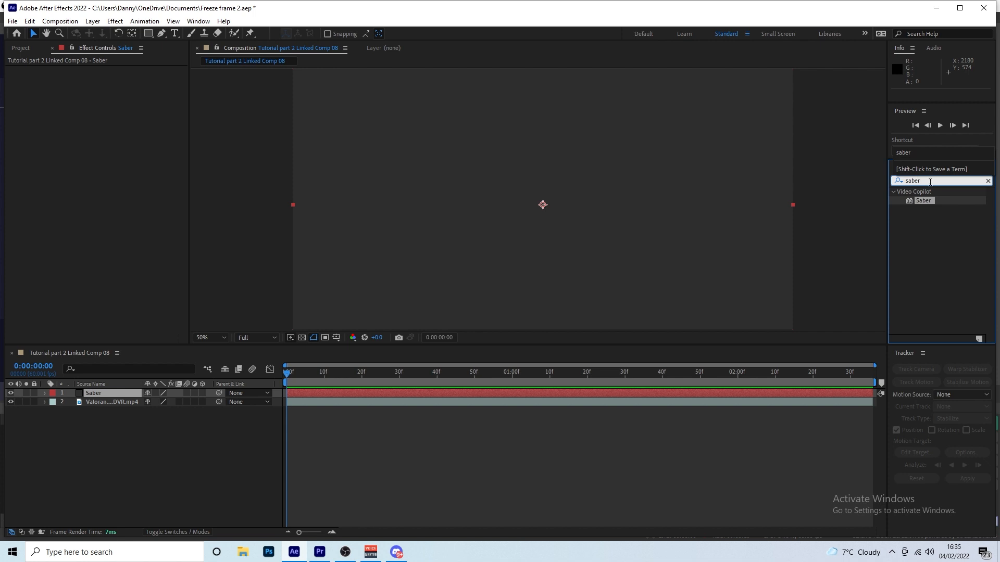
left_click_drag(944, 202, 400, 393)
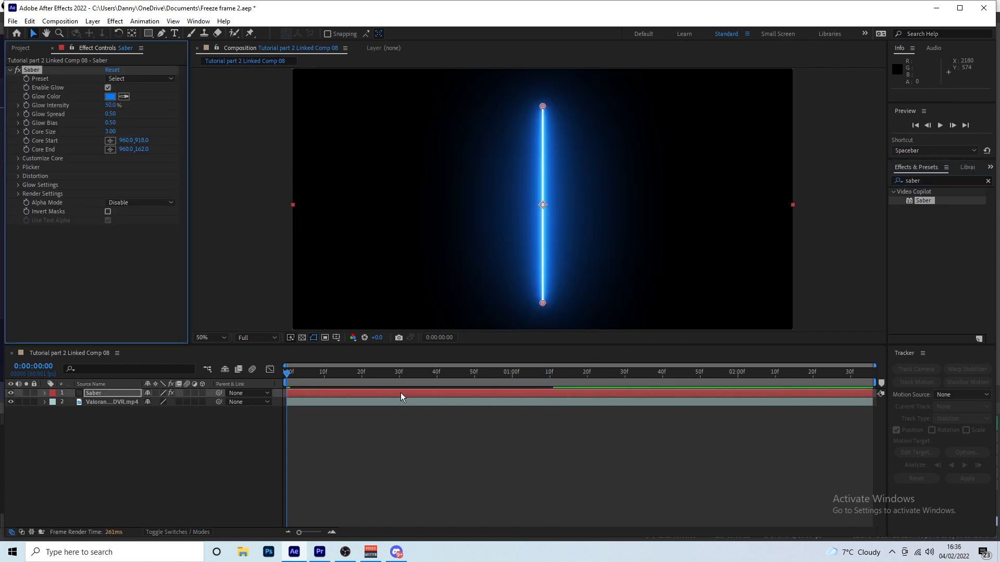
Step: Copy Mask 1 and Mask 2 from the gameplay clip onto the Saber solid
left_click(44, 402)
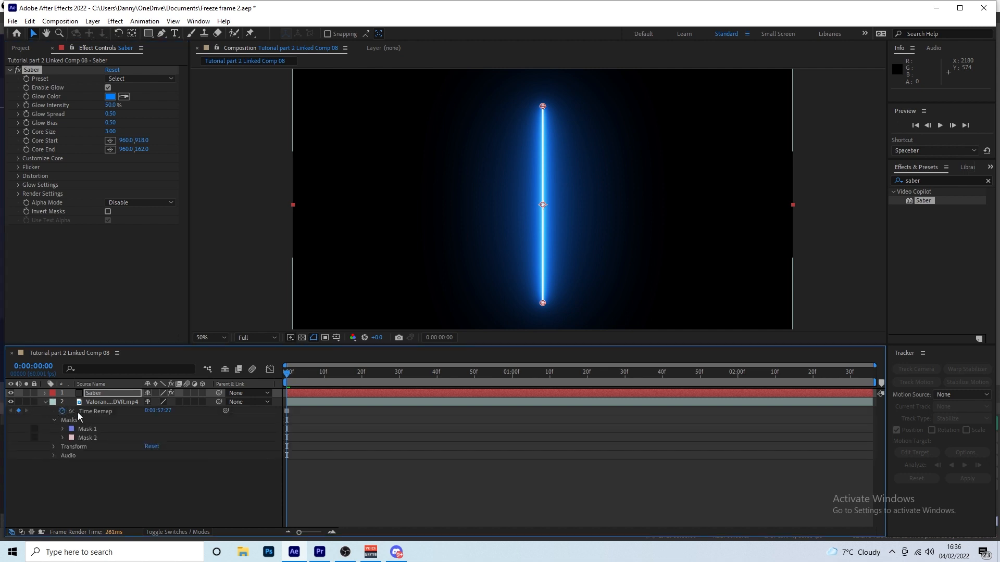
left_click(53, 420)
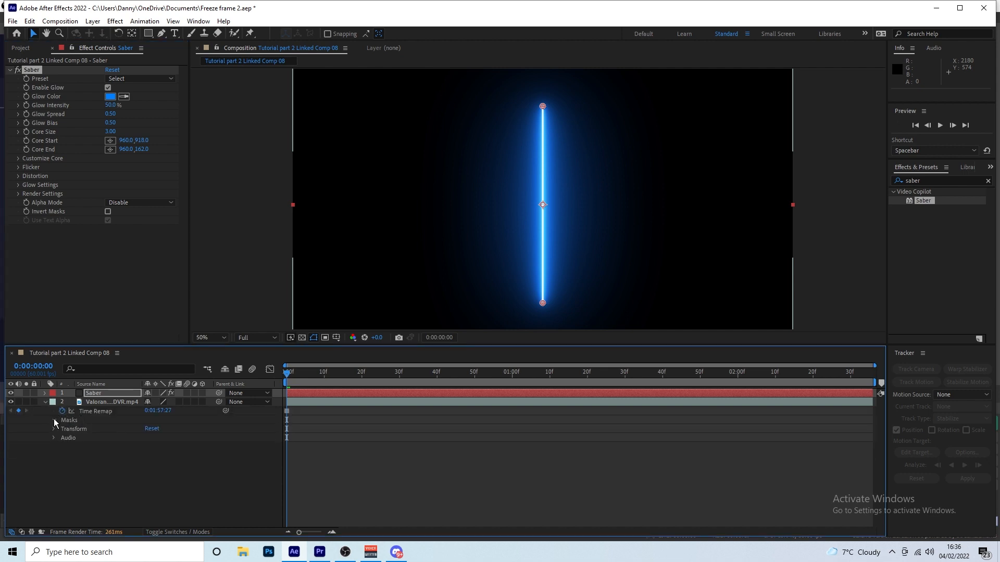
left_click(54, 421)
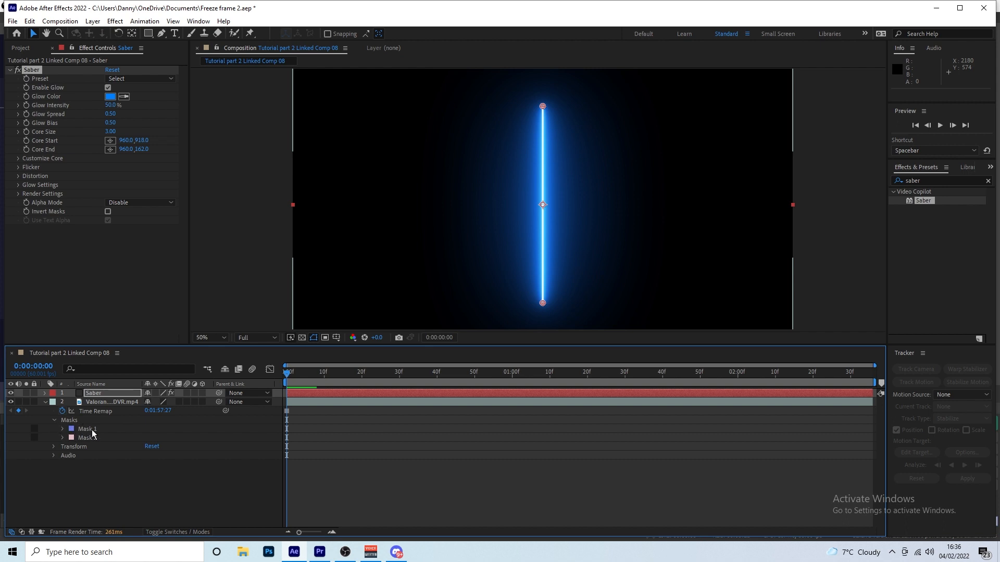
left_click(94, 430)
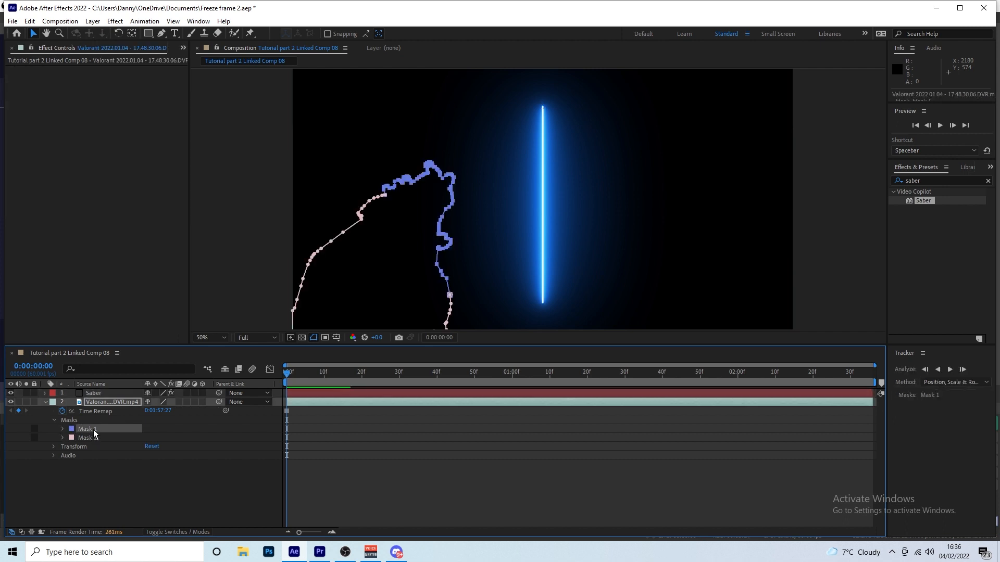
left_click(106, 394)
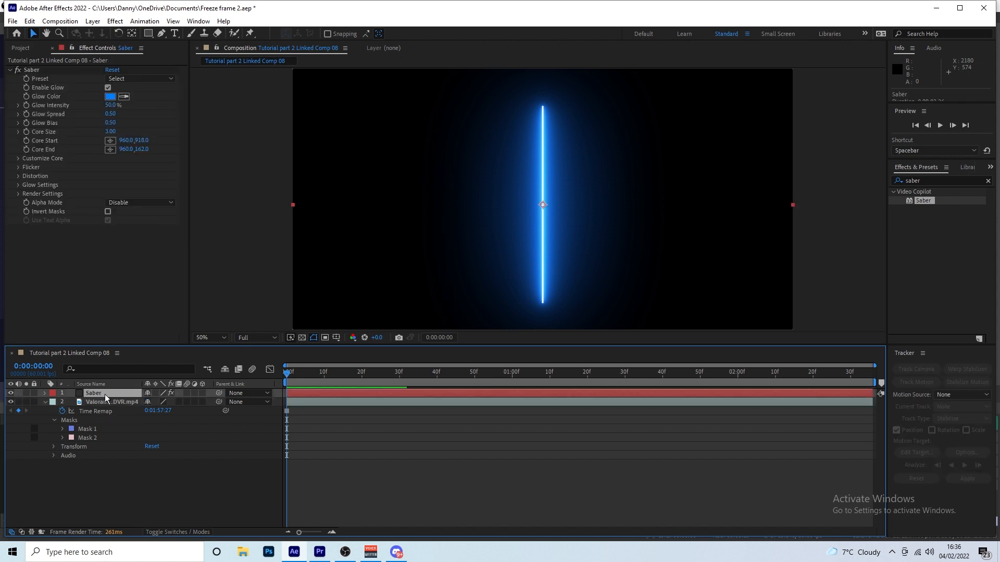
left_click(105, 401)
left_click(100, 439)
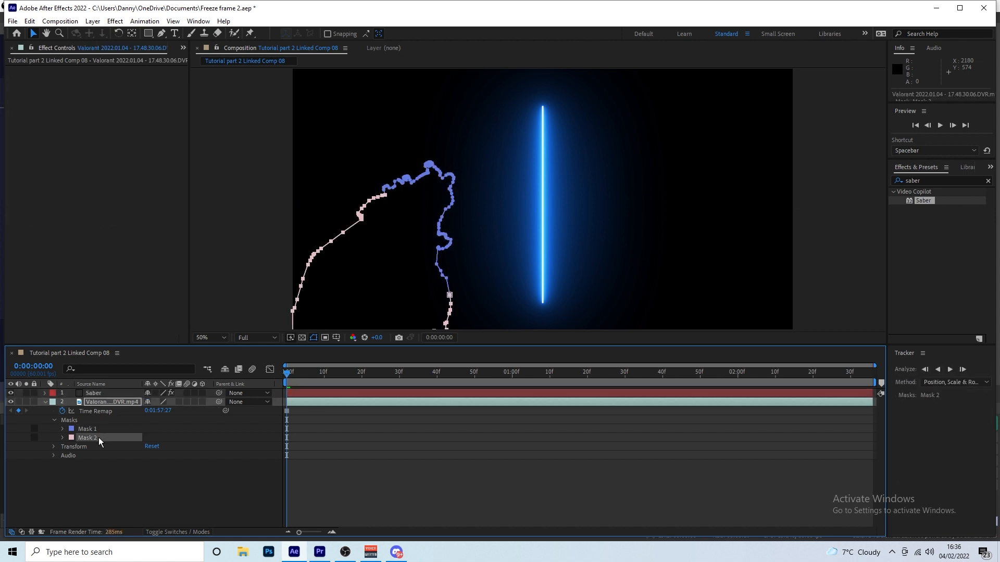
left_click(110, 394)
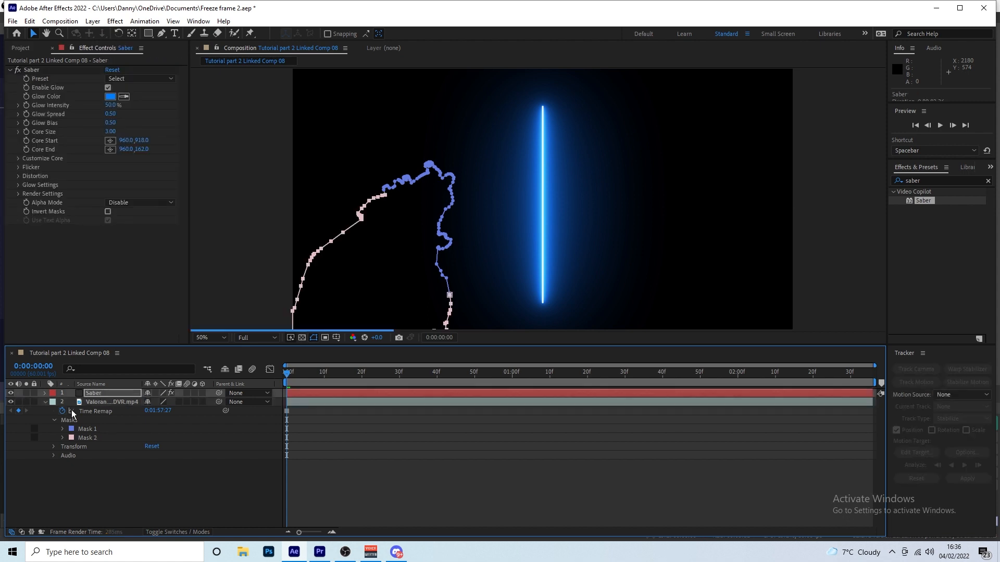
left_click(45, 402)
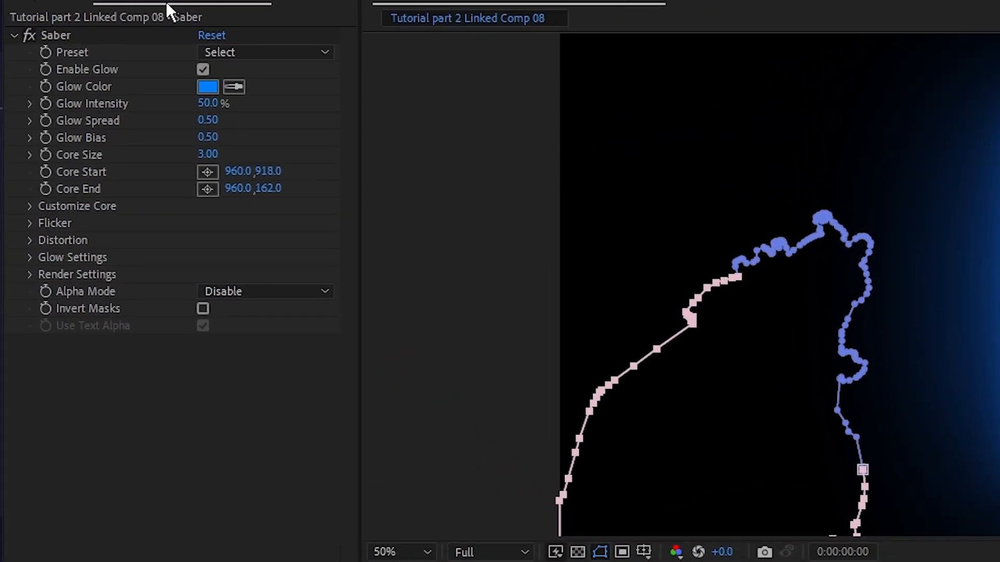
Step: Set the Saber effect's Core Type to Layer Masks and change its Composite Settings from Black so the clip shows beneath the glow
left_click(29, 206)
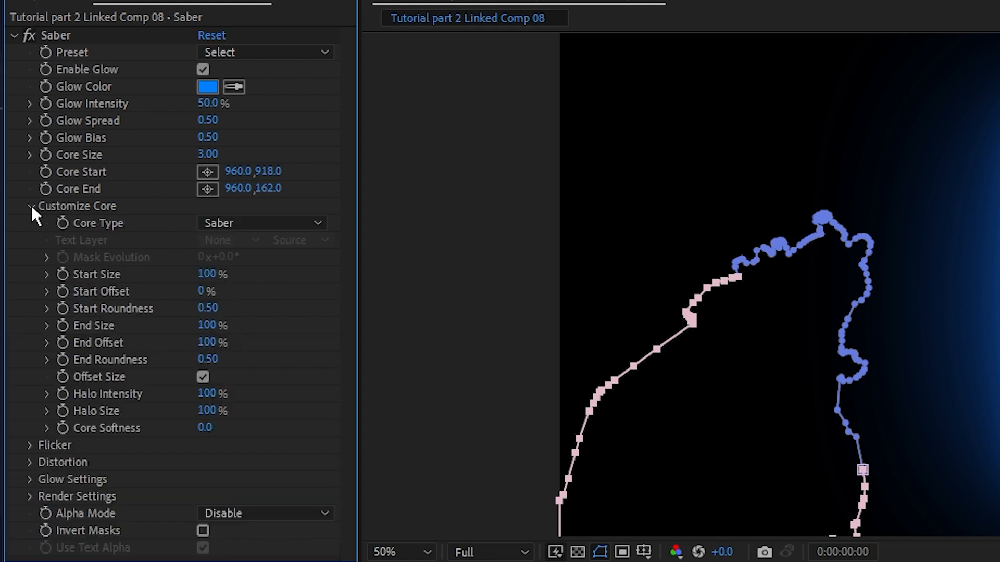
left_click(290, 225)
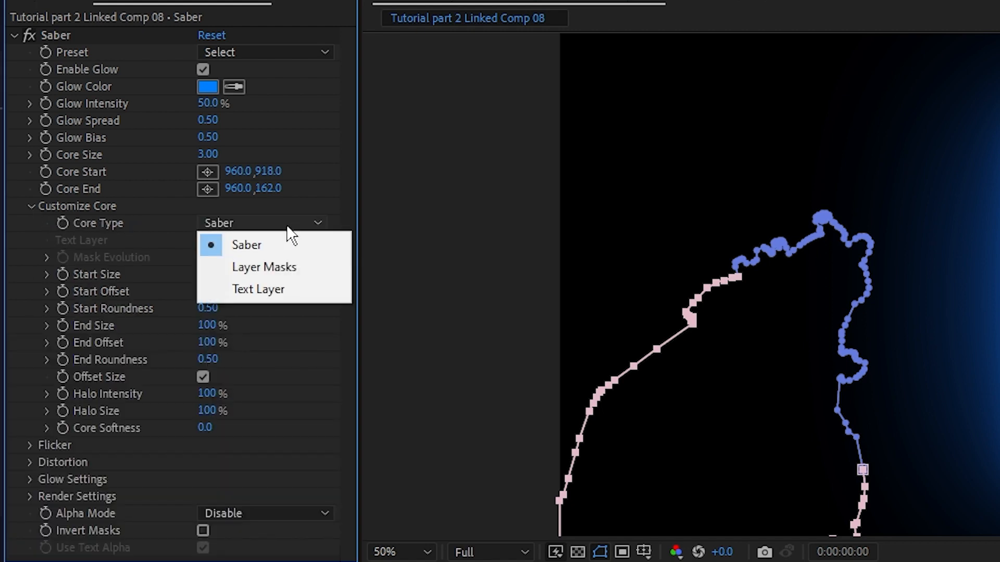
left_click(285, 265)
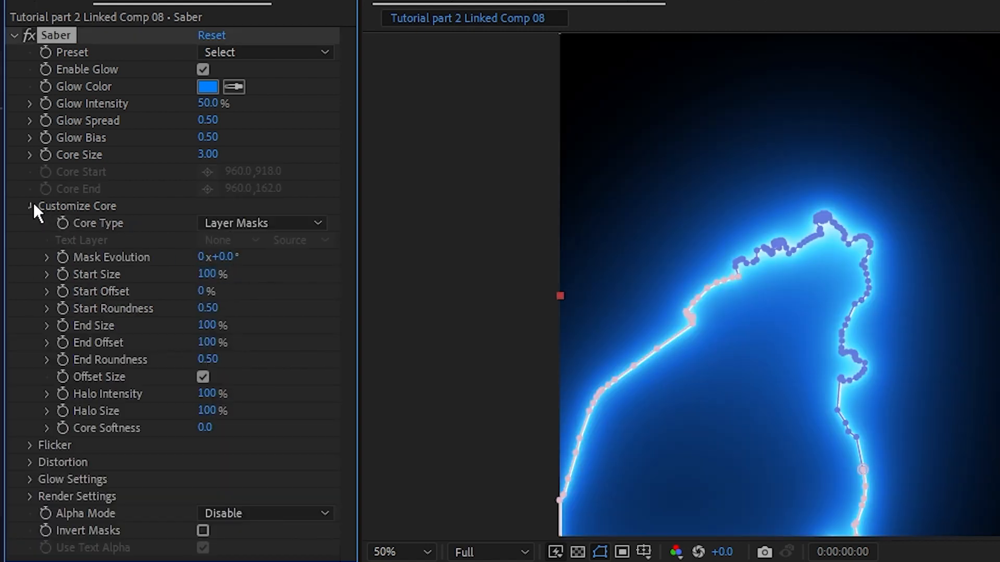
left_click(33, 203)
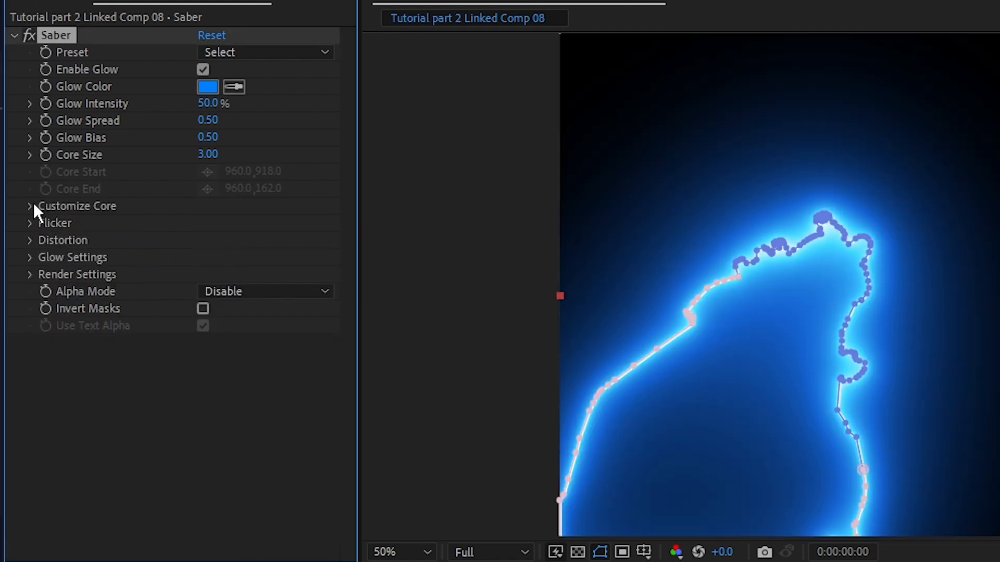
left_click(30, 275)
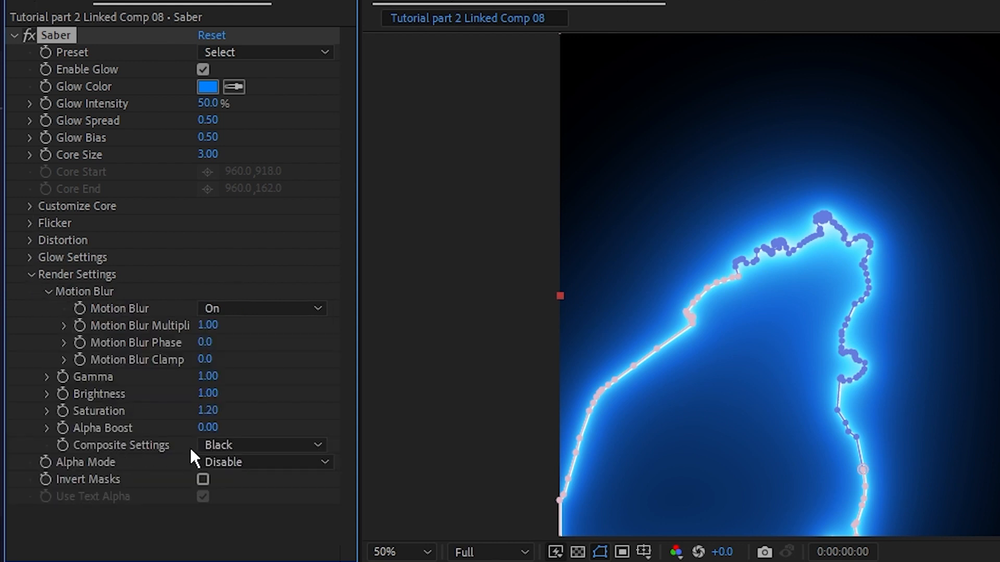
left_click(251, 445)
left_click(255, 457)
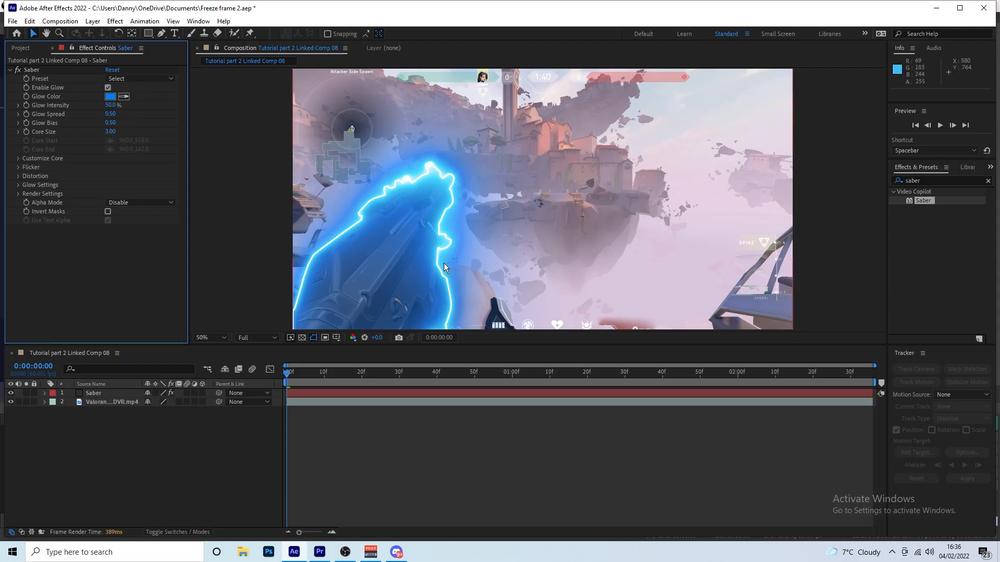
Step: Apply the Neon preset to the Saber effect and change its glow color to cyan
left_click(162, 78)
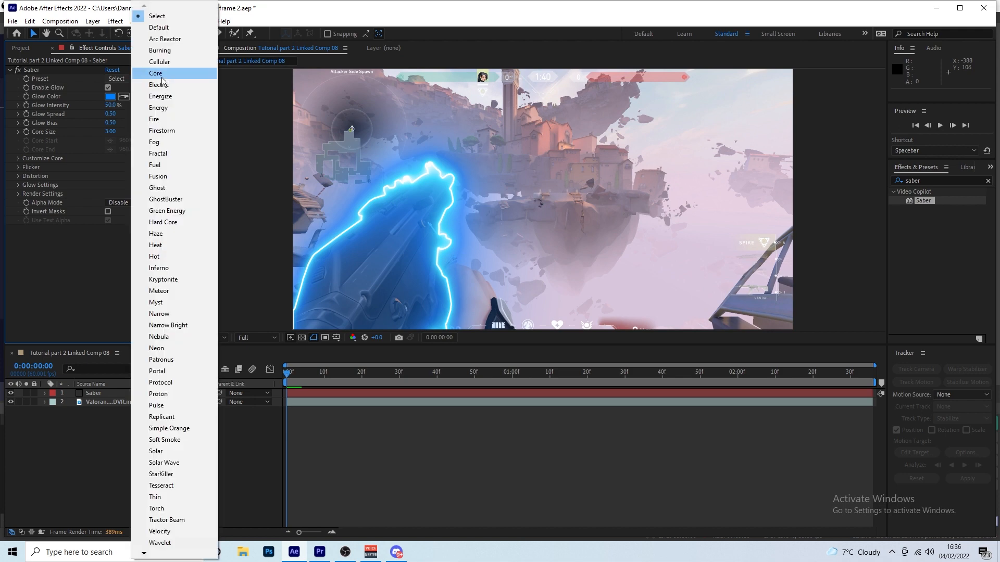
left_click(158, 348)
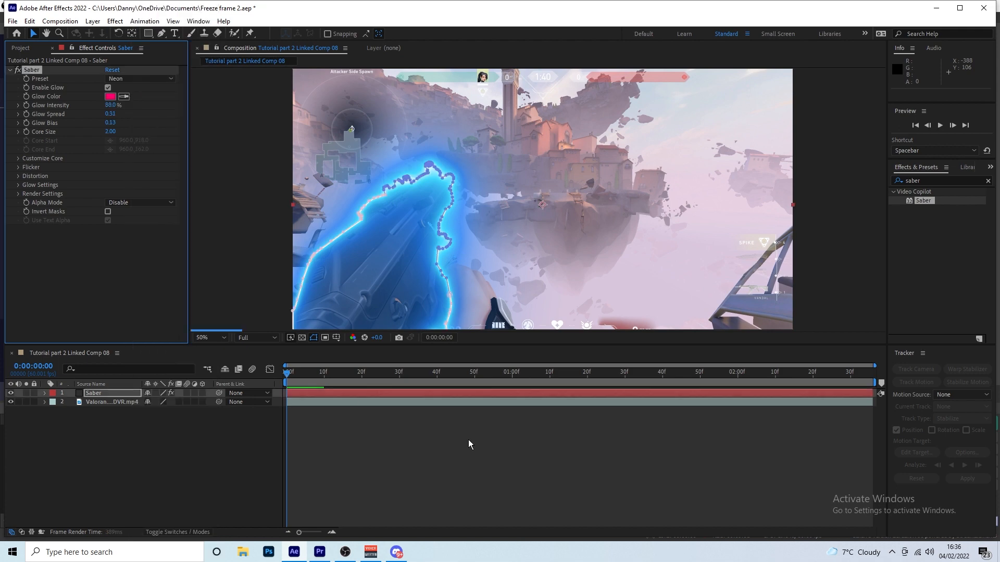
left_click(450, 459)
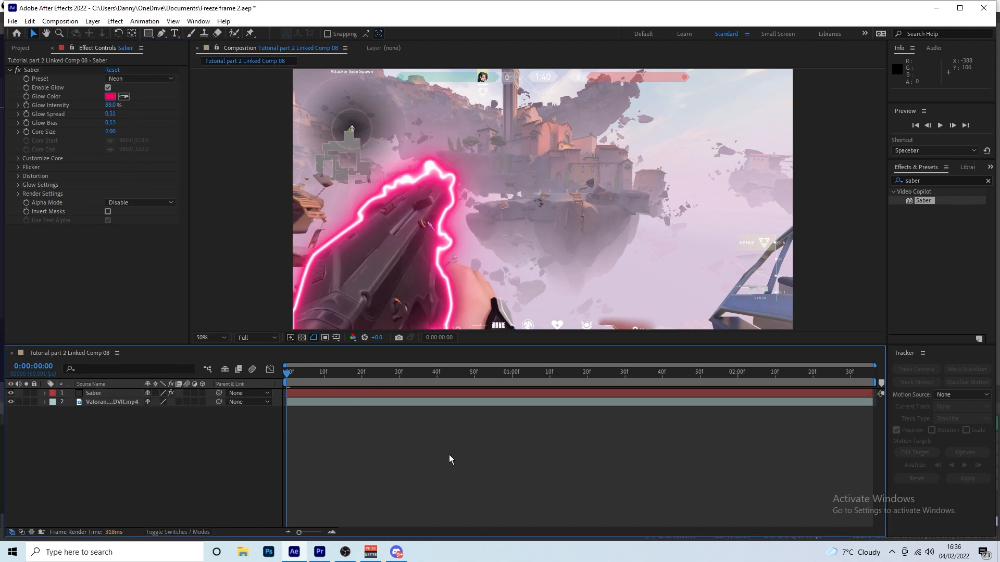
left_click(110, 96)
left_click(336, 287)
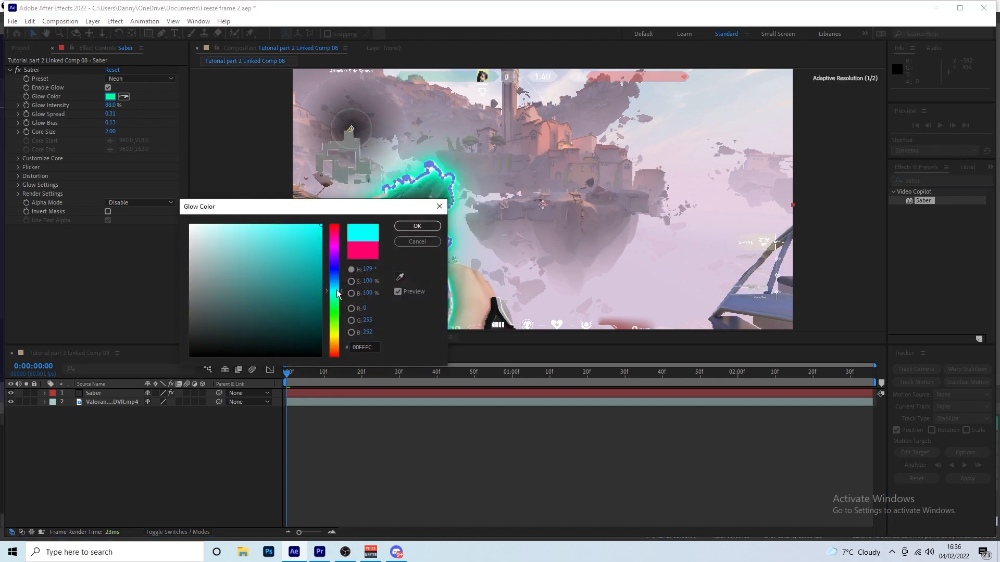
left_click(417, 226)
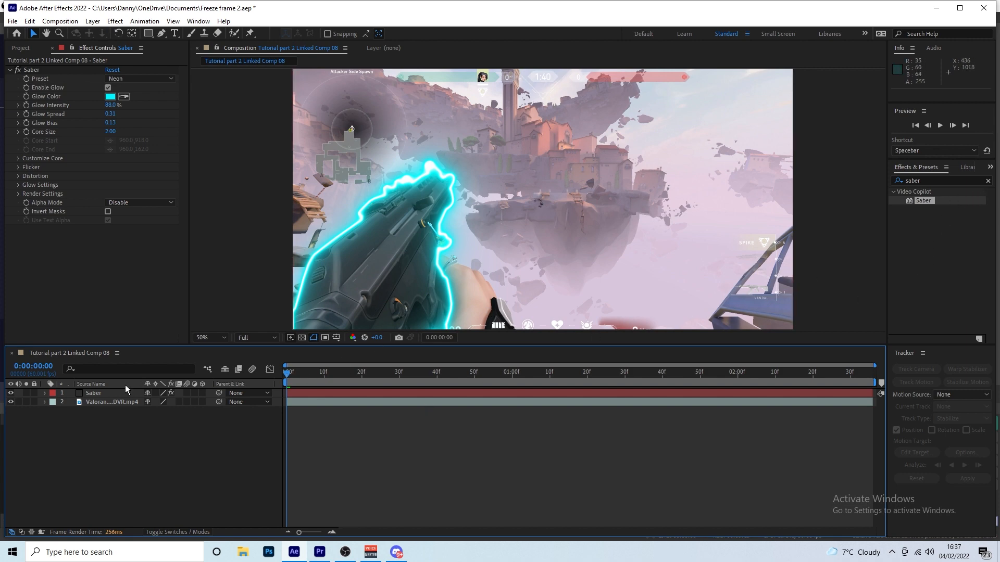
Step: Enable keyframing for the Saber effect's Start Offset and End Offset in Customize Core at 0:00:00:00
left_click(45, 394)
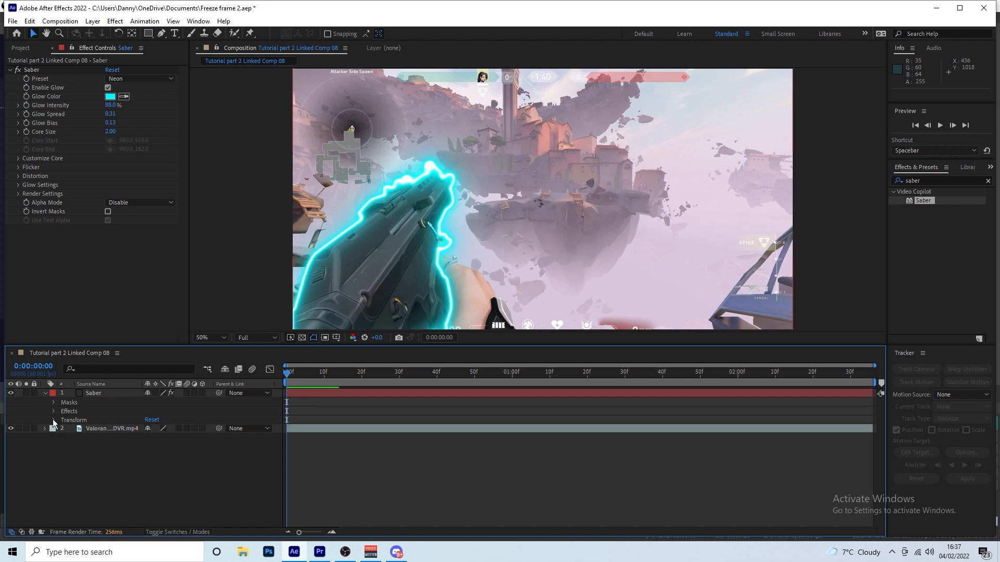
left_click(54, 411)
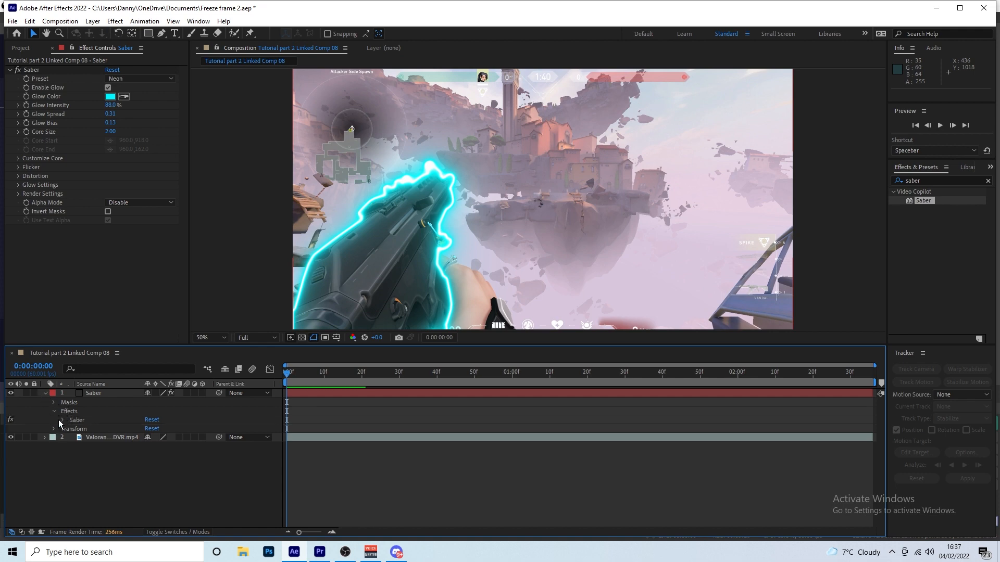
left_click(63, 420)
scroll(49, 429, "down", 1)
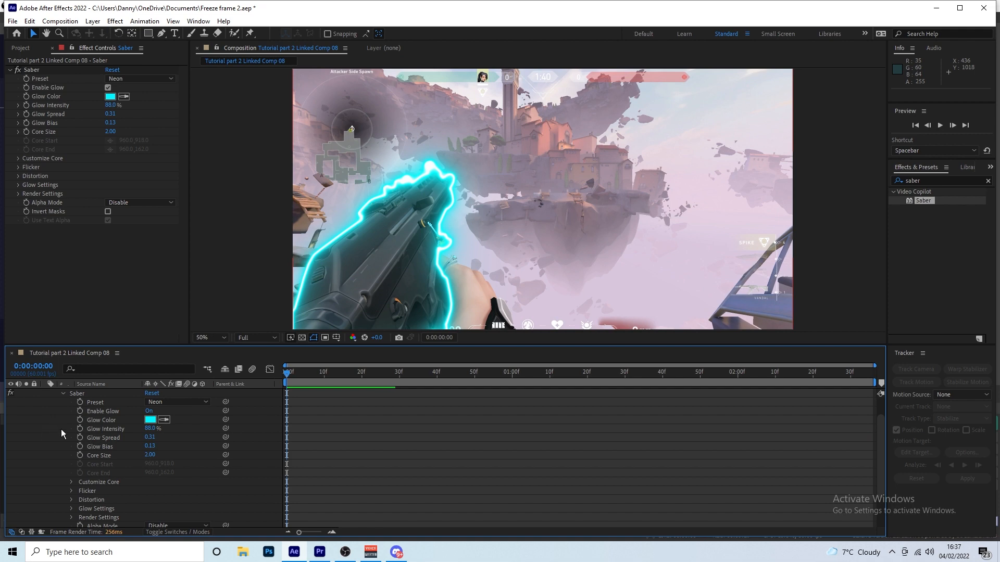
scroll(61, 429, "down", 1)
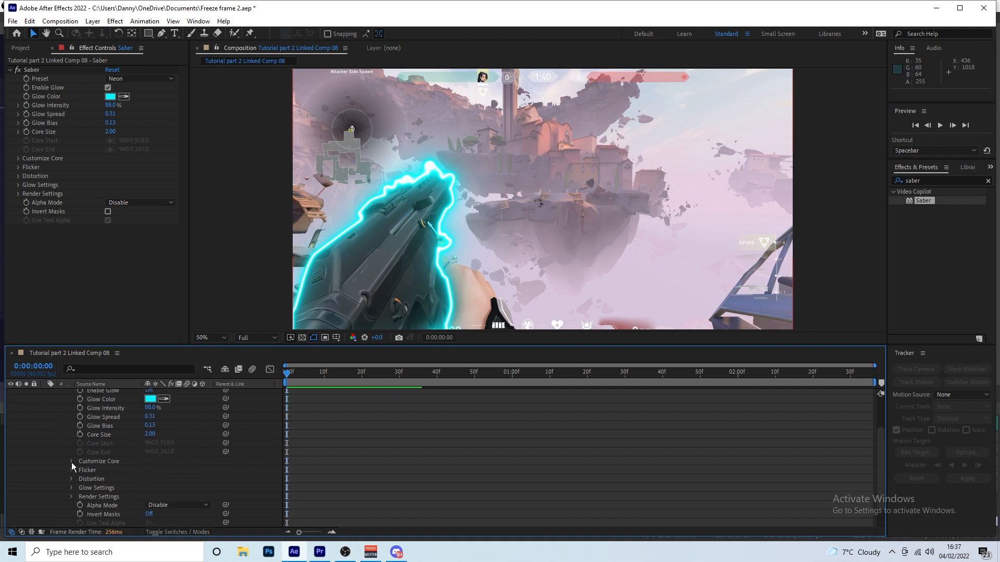
left_click(71, 462)
scroll(67, 448, "down", 4)
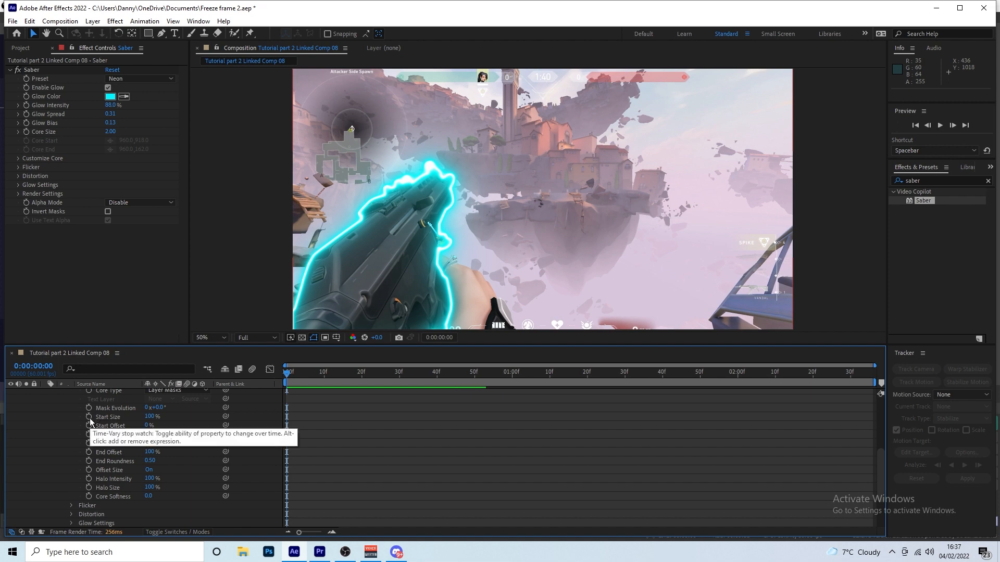
left_click(89, 425)
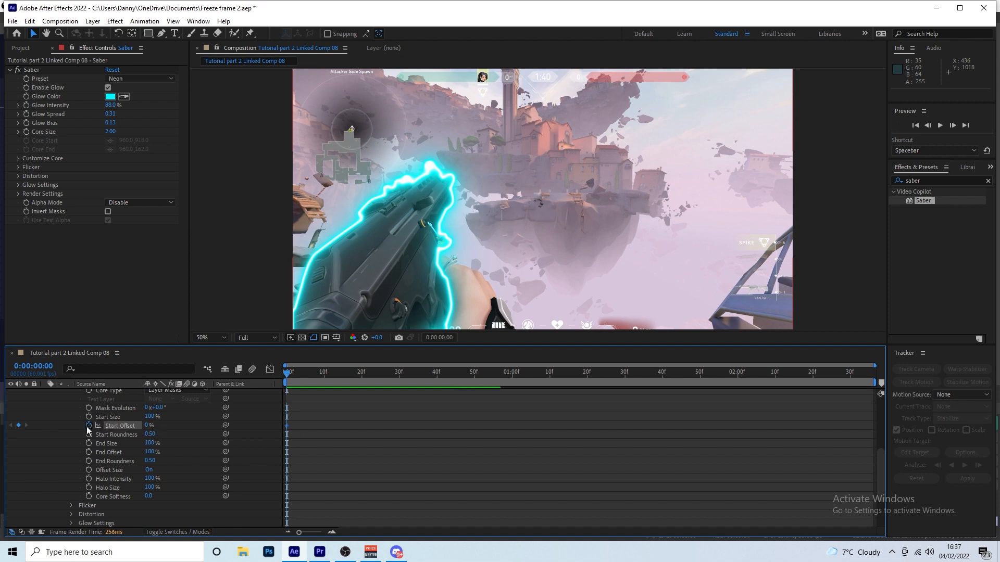
left_click(89, 452)
key("space")
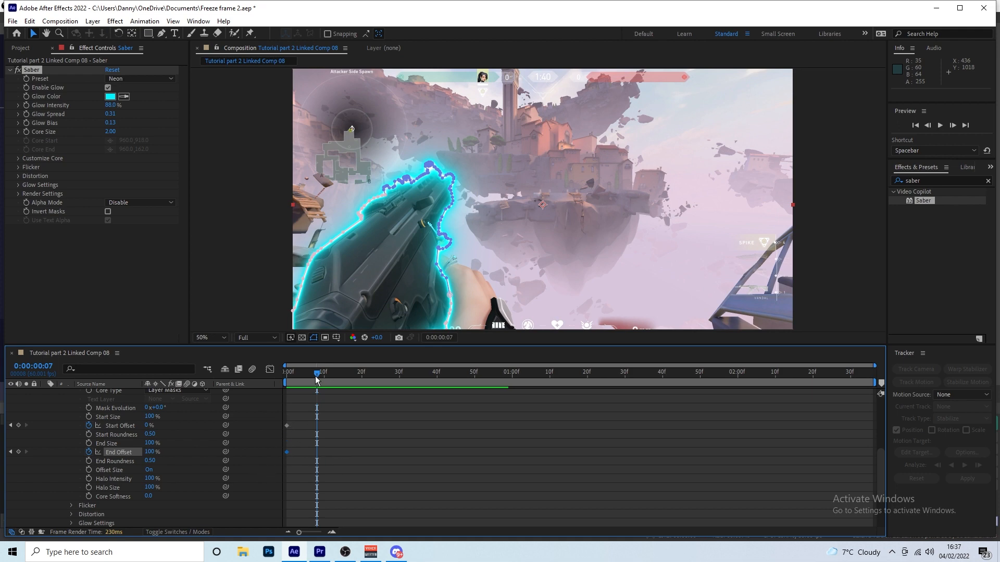
Step: Add keyframes for Start Offset and End Offset at 0:00:01:17 in the composition
left_click_drag(316, 379, 869, 374)
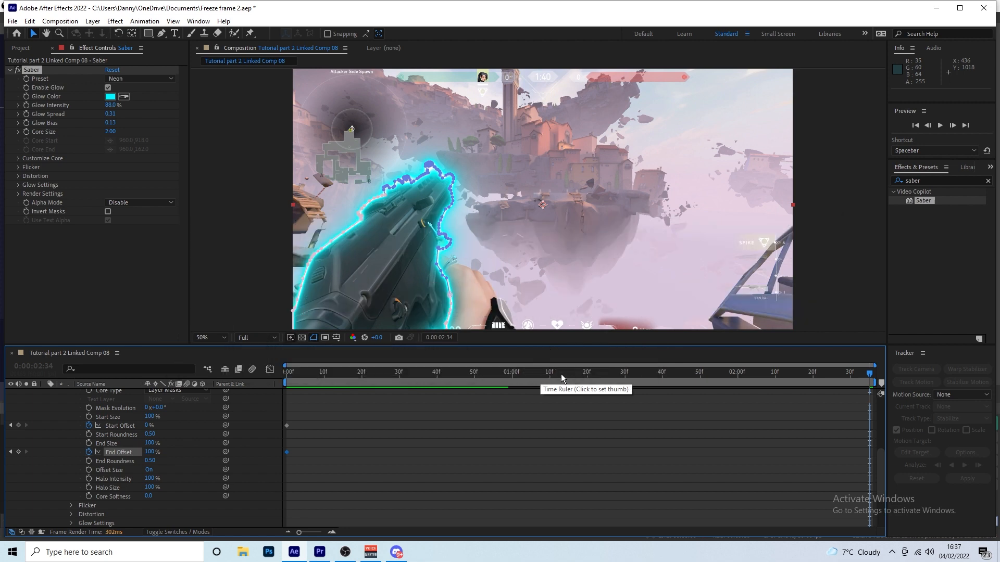
left_click_drag(557, 374, 580, 375)
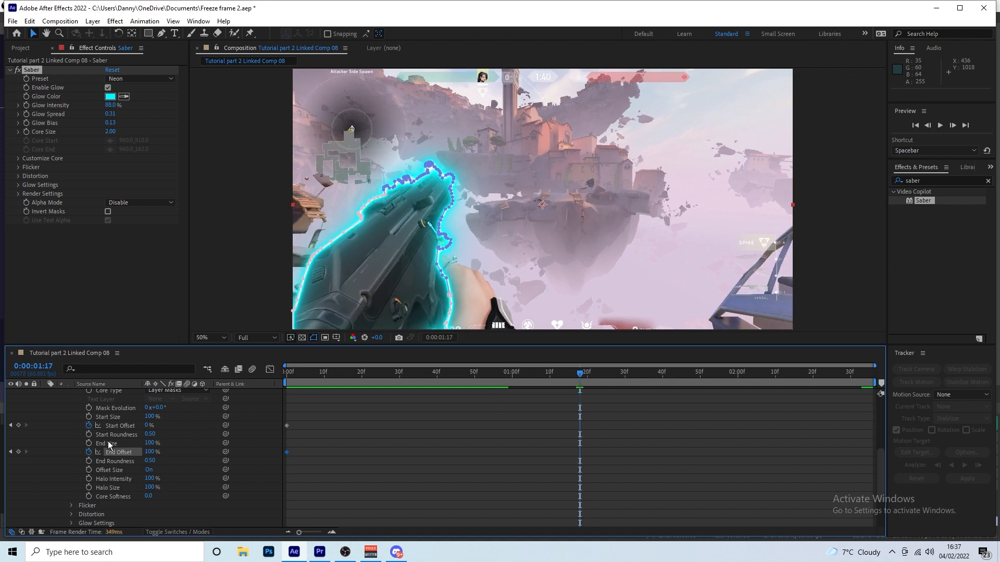
left_click(18, 452)
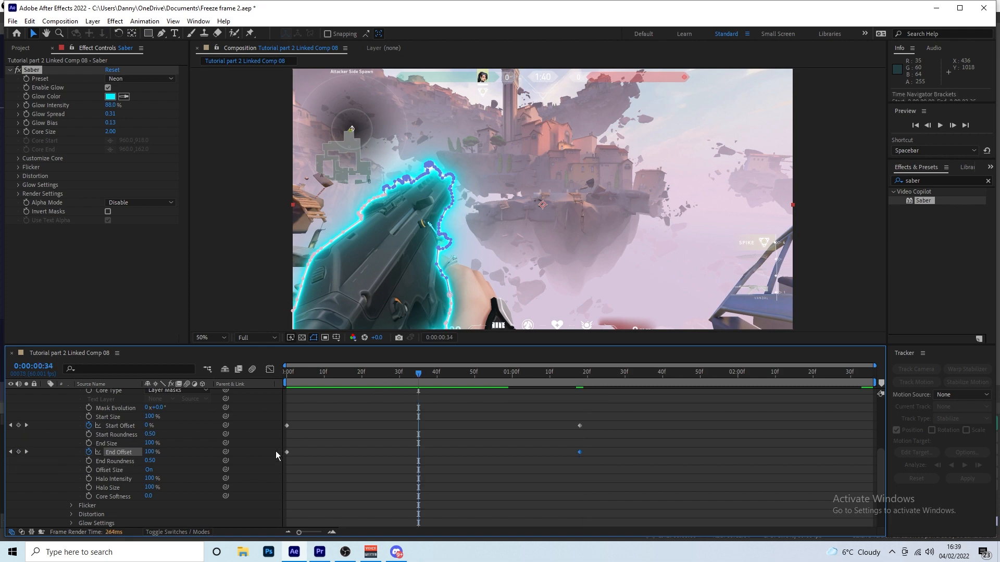
Step: Move the first End Offset keyframe from the start of the composition to 0:00:00:12
left_click_drag(363, 376, 335, 376)
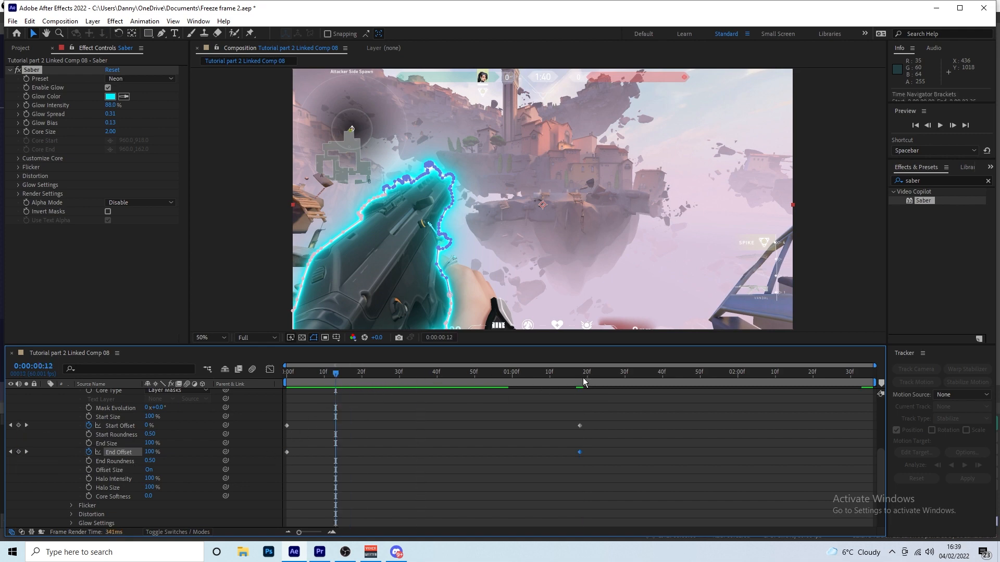
left_click_drag(583, 379, 576, 379)
left_click_drag(455, 392, 361, 419)
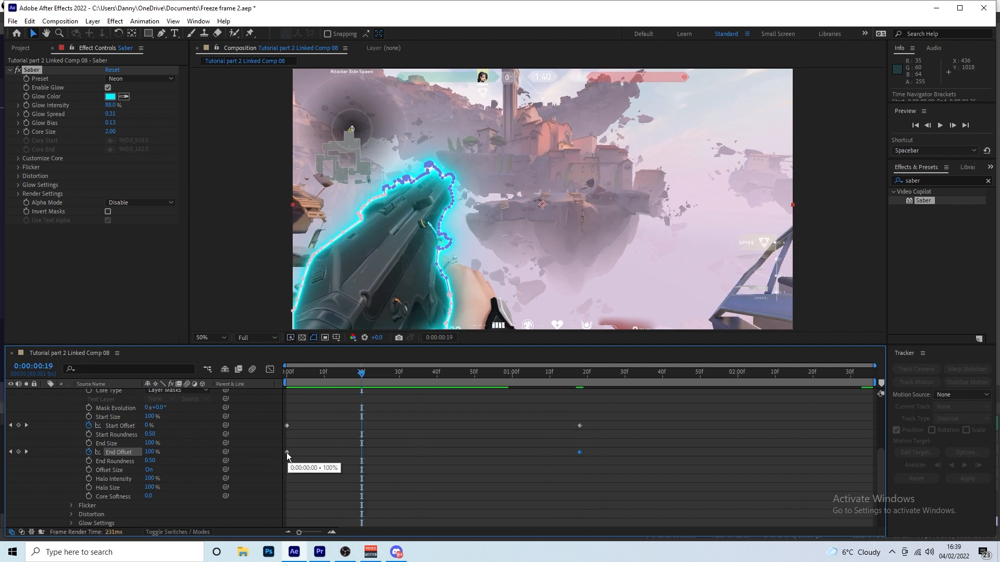
left_click_drag(286, 451, 335, 455)
left_click_drag(362, 373, 336, 375)
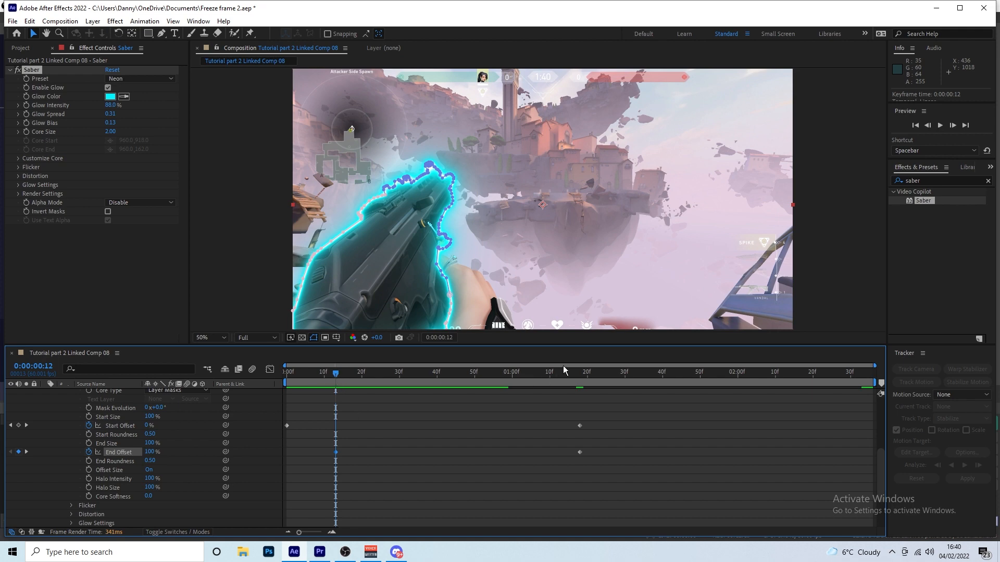
Step: Set the Start Offset keyframe at 0:00:01:17 to 100%
left_click(577, 373)
left_click(579, 373)
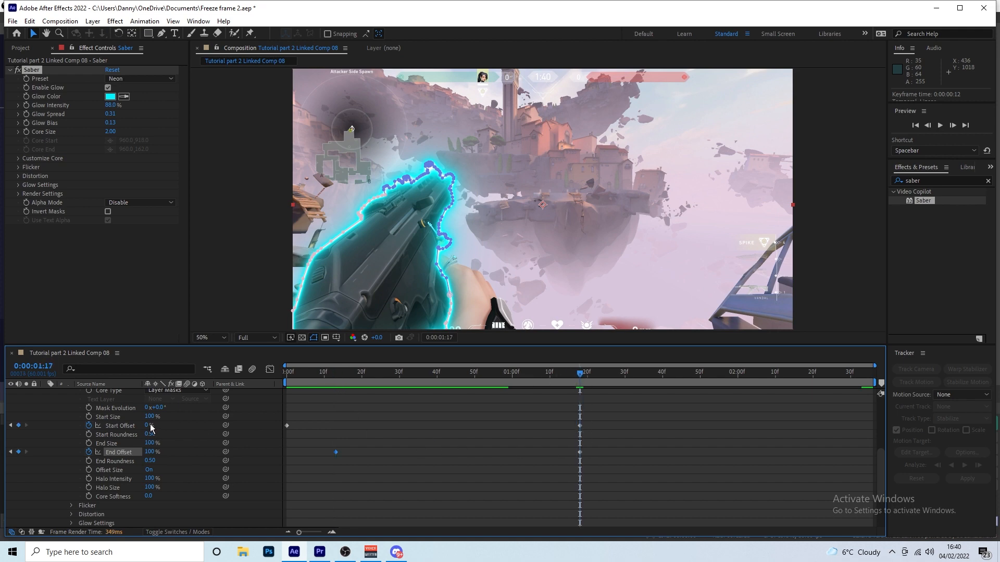
left_click_drag(146, 427, 203, 425)
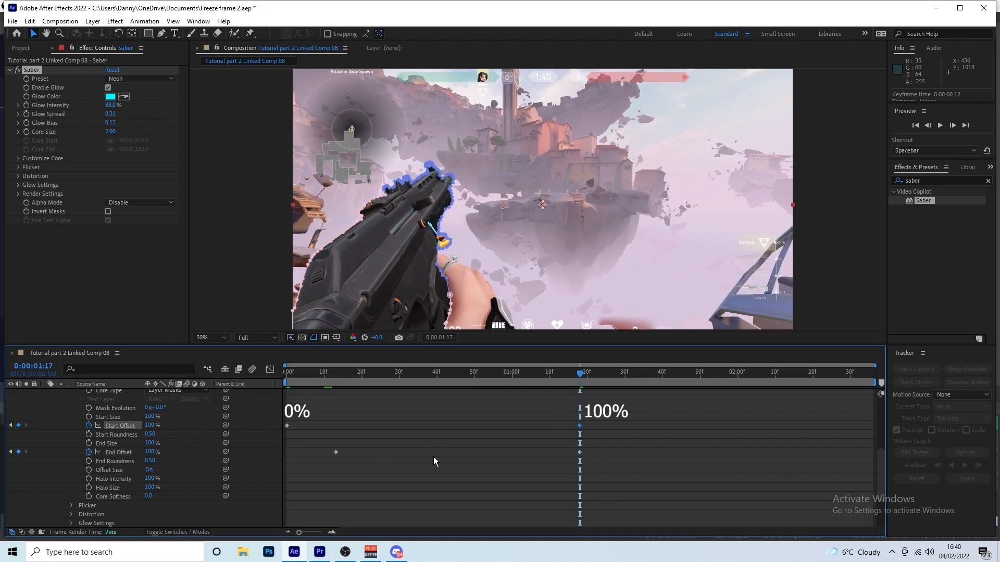
Step: Set the End Offset keyframe at 0:00:00:12 to 0% and move it to 0:00:00:29
mouse_move(342, 374)
left_mouse_down()
mouse_move(301, 374)
mouse_move(563, 379)
mouse_move(302, 363)
mouse_move(438, 373)
mouse_move(328, 376)
left_mouse_up()
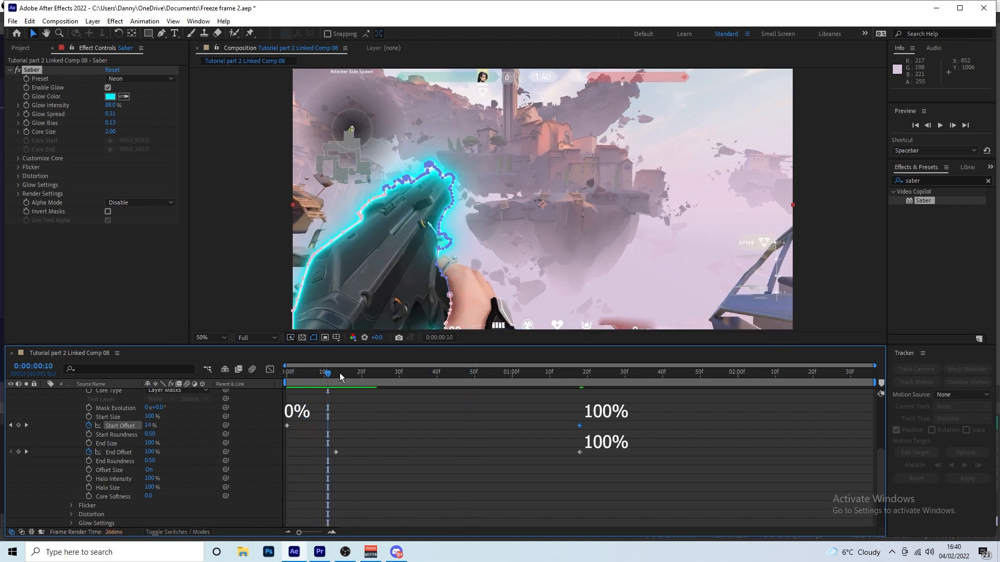
left_click(339, 373)
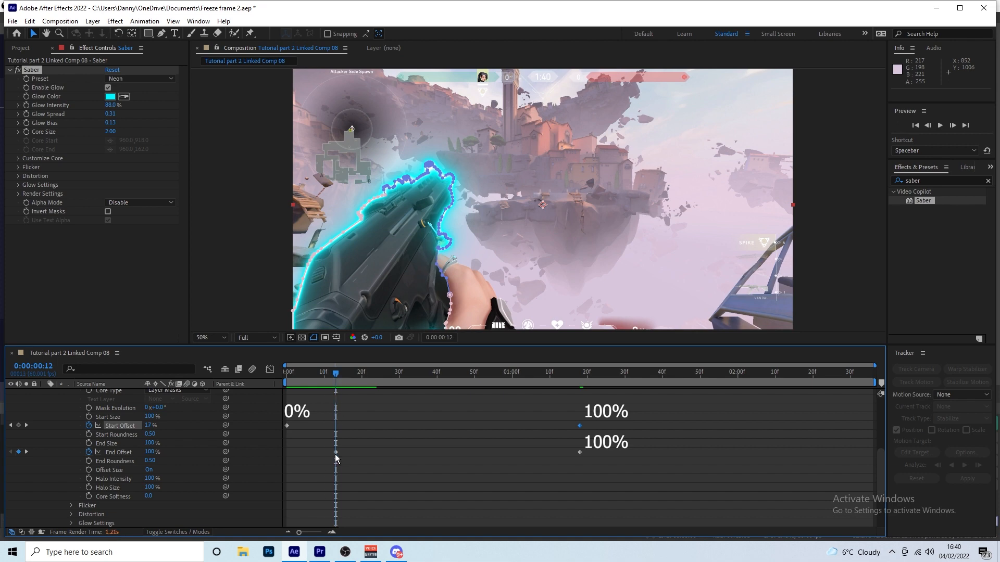
left_click(335, 452)
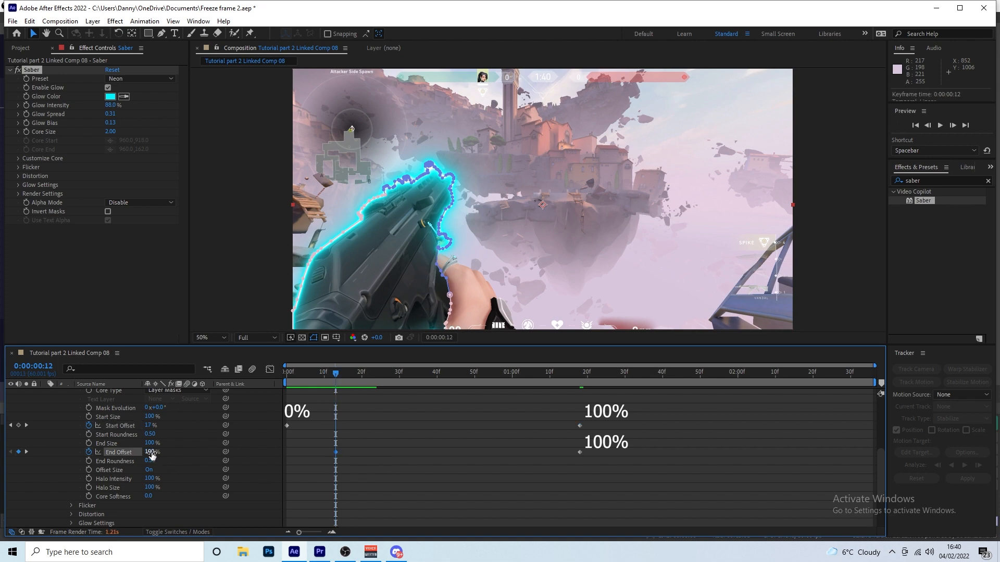
left_click_drag(152, 453, 102, 461)
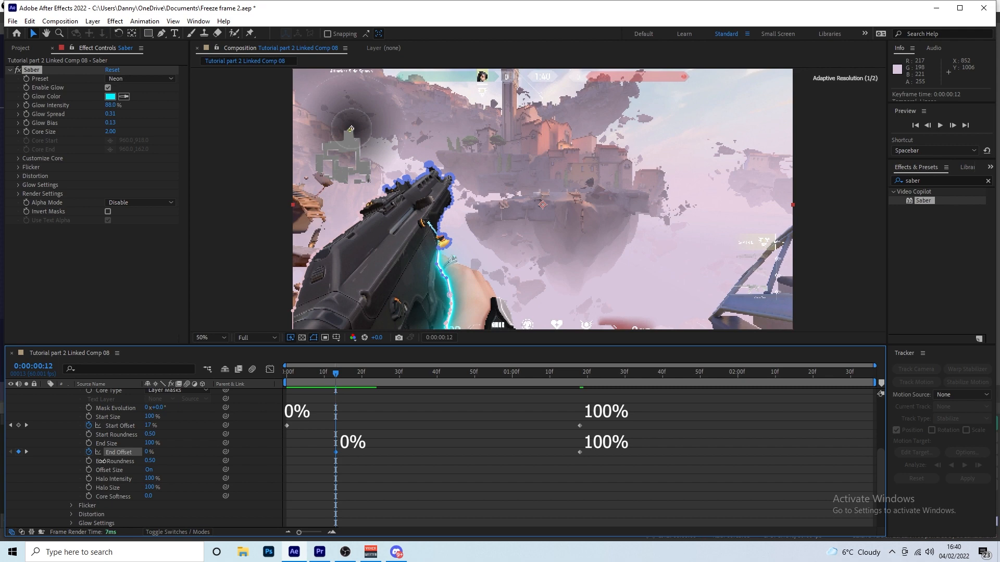
mouse_move(329, 376)
left_mouse_down()
mouse_move(260, 383)
mouse_move(349, 374)
mouse_move(584, 383)
mouse_move(337, 392)
left_mouse_up()
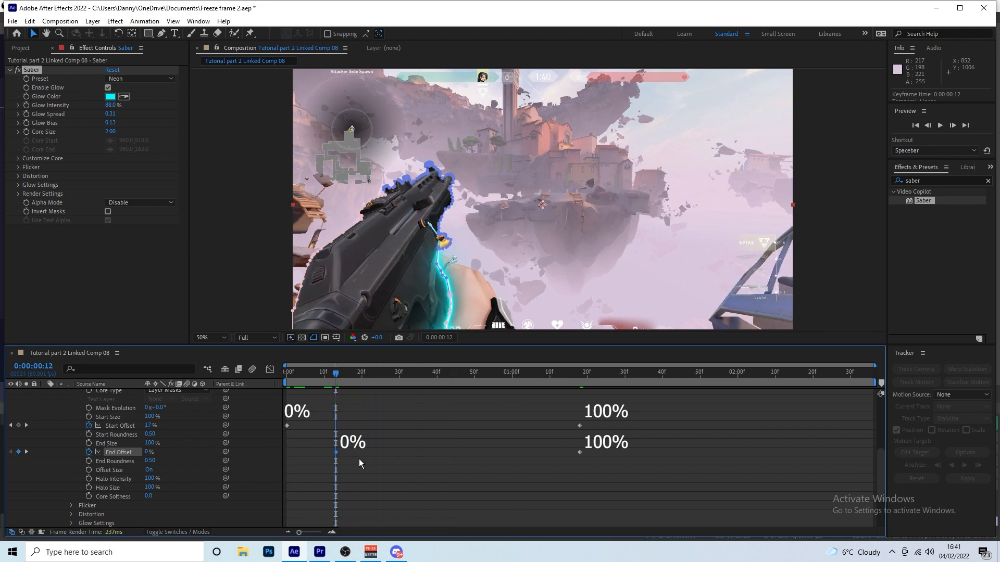
left_click_drag(372, 452, 398, 451)
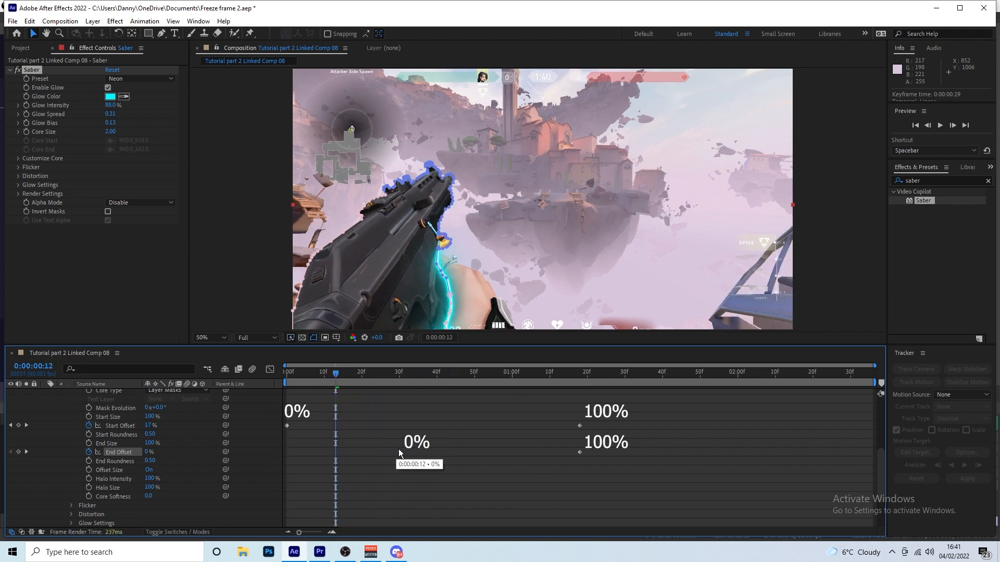
Step: Preview the Saber outline animation from the start of the composition
left_click_drag(335, 374, 580, 399)
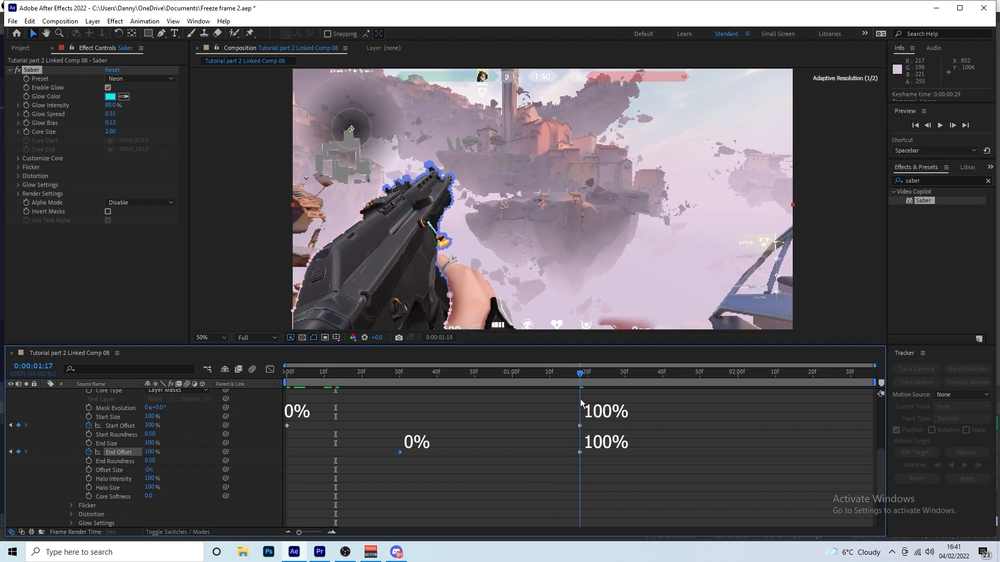
key("Home")
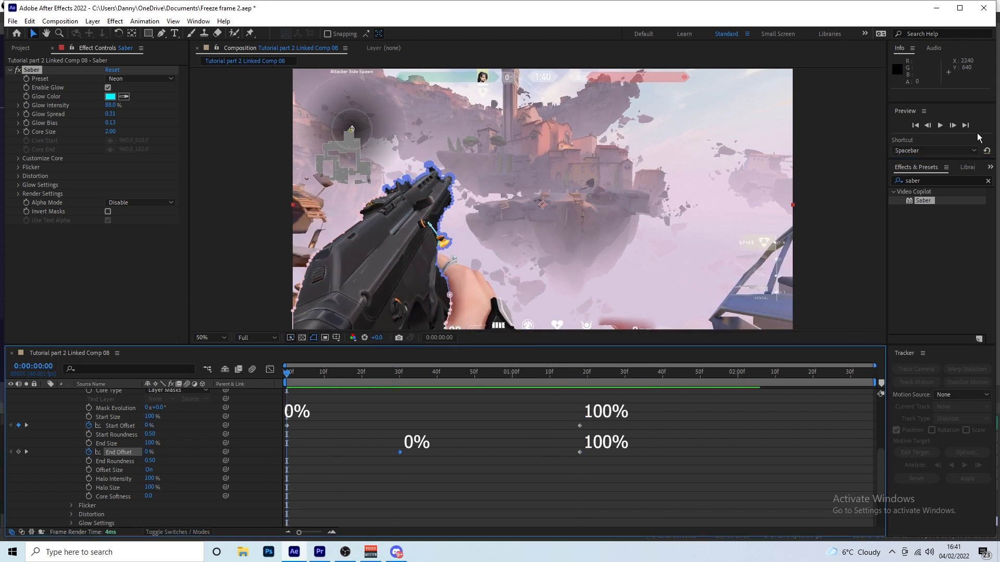
left_click(946, 128)
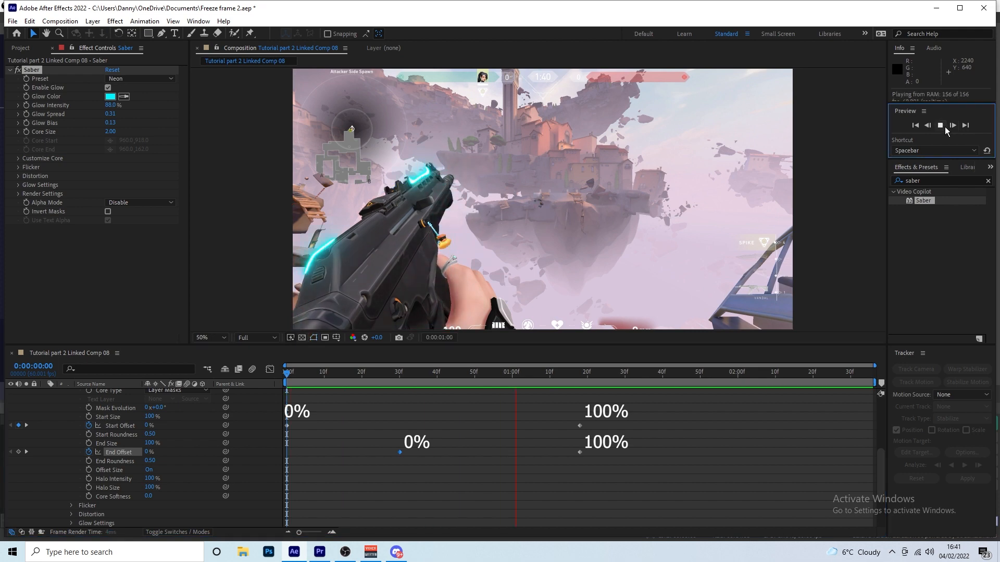
key("space")
Step: Add keyframes for Start Offset and End Offset at the composition's last frame, 0:00:02:34
left_click_drag(586, 375, 579, 378)
key("End")
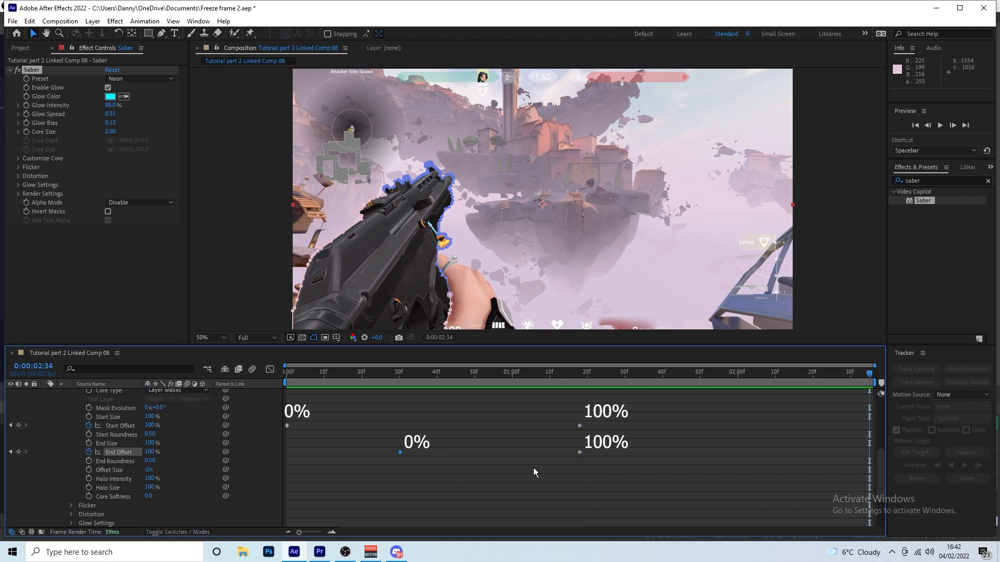
left_click(20, 424)
left_click(20, 452)
Step: Add an End Offset keyframe at 0:00:02:05 and delete the End Offset keyframe at 0:00:02:34
key("j")
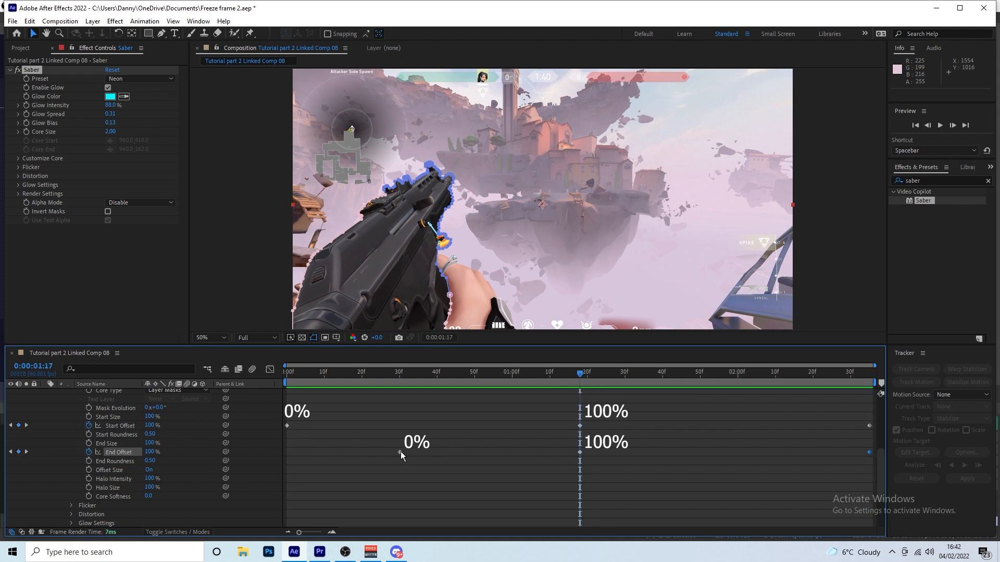
left_click_drag(447, 378, 268, 389)
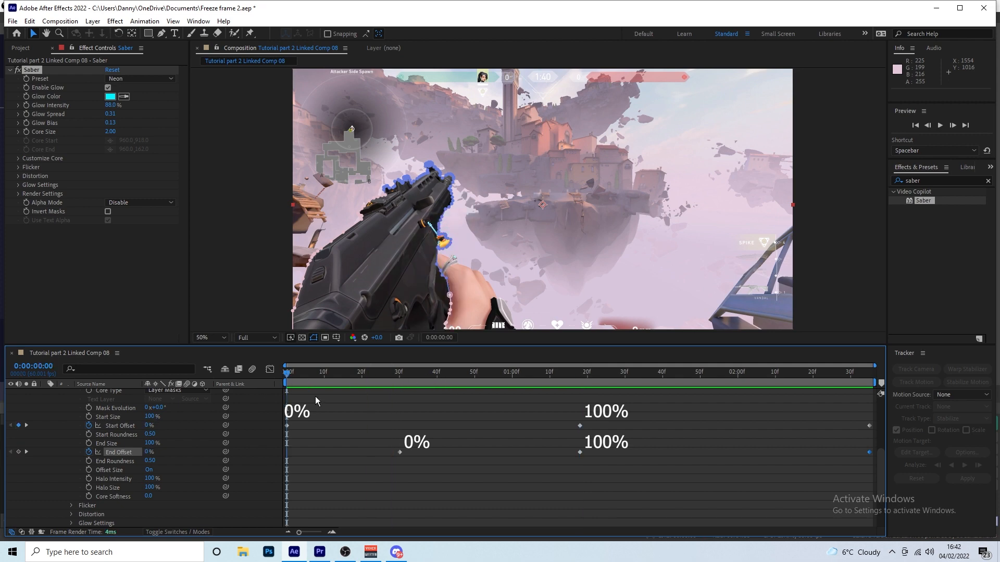
left_click_drag(407, 373, 886, 387)
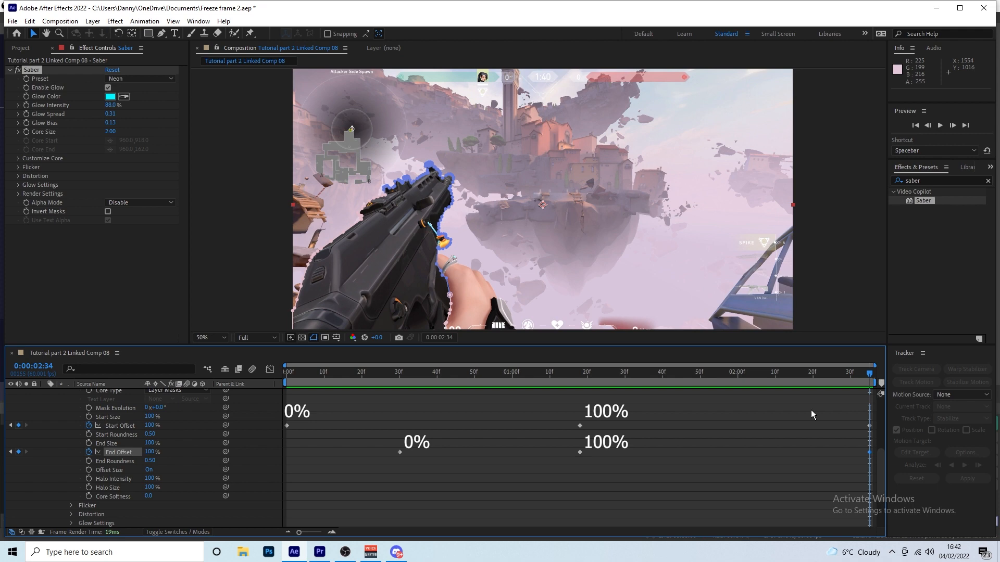
left_click_drag(810, 380, 759, 376)
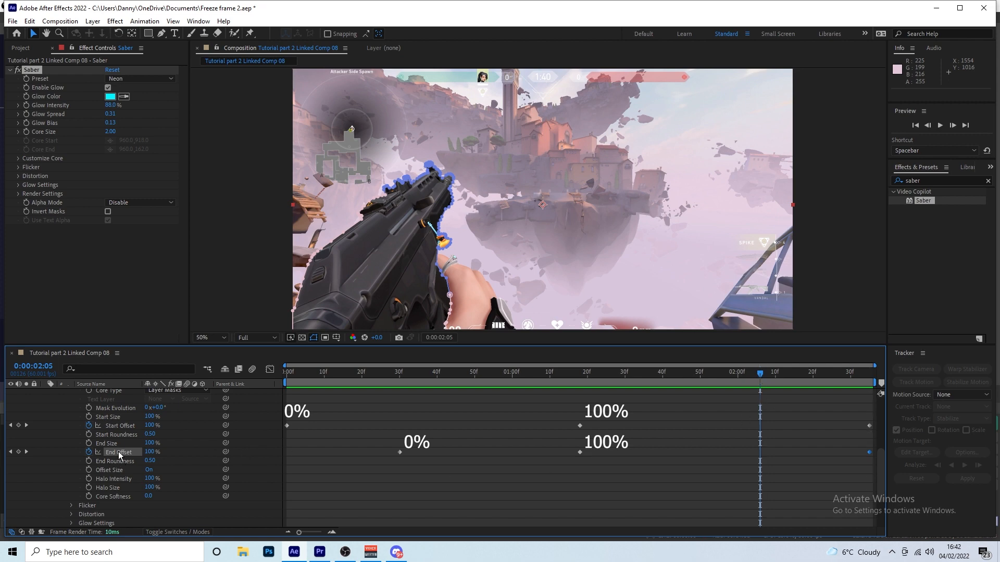
left_click(19, 452)
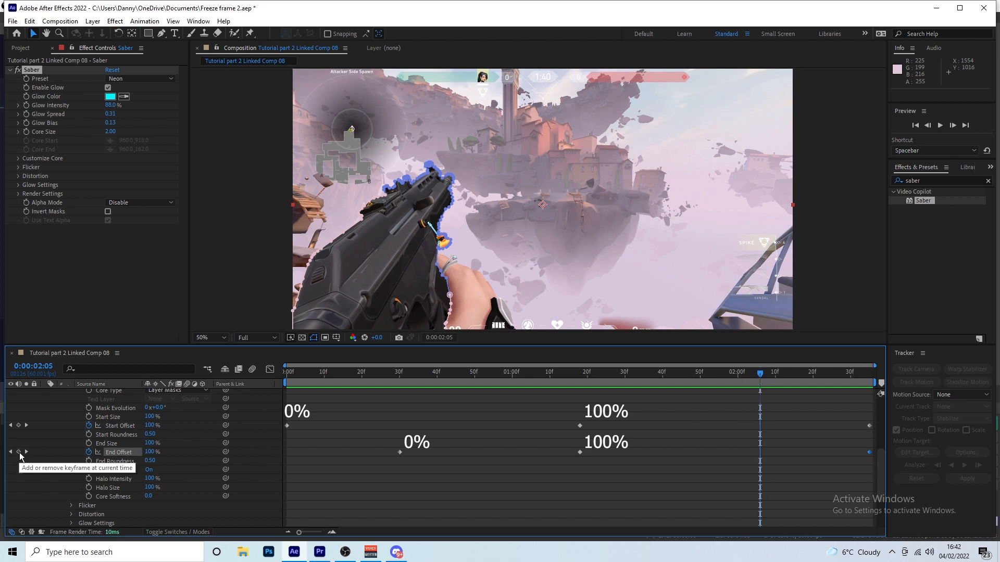
right_click(869, 453)
key("Escape")
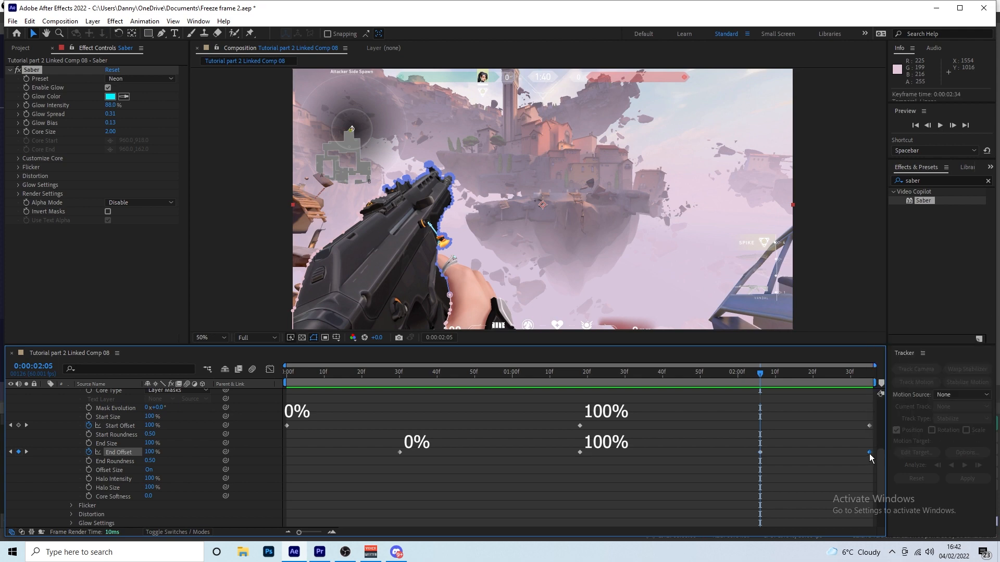
key("Delete")
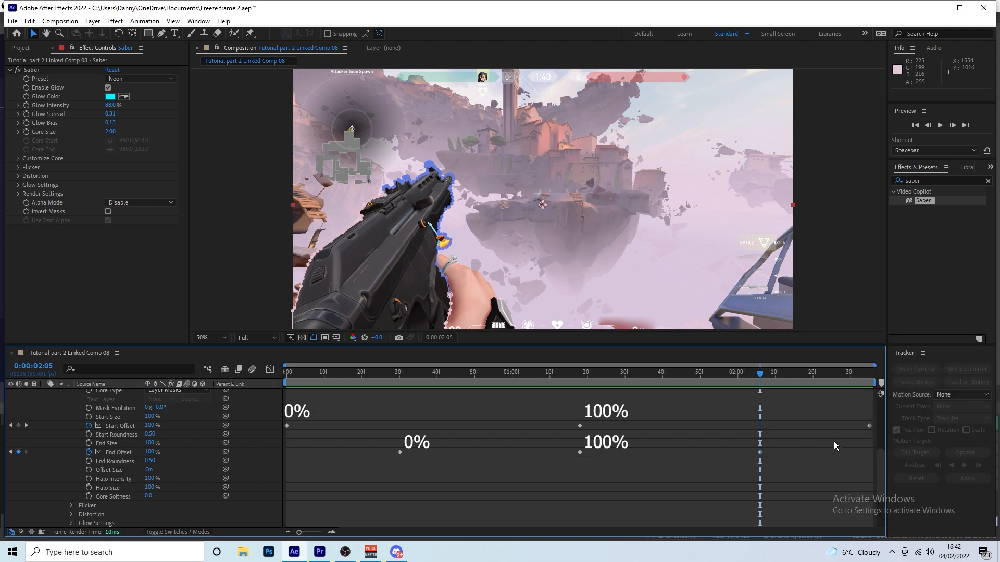
Step: Set the End Offset keyframe at 0:00:02:05 and the Start Offset keyframe at 0:00:02:34 to 0%
left_click(760, 452)
left_click_drag(153, 452, 99, 450)
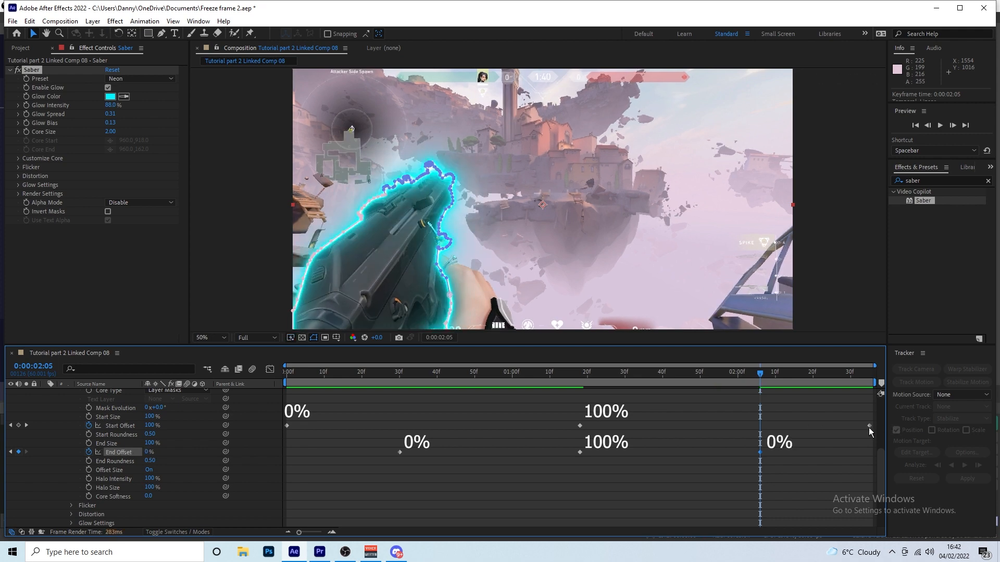
left_click(870, 374)
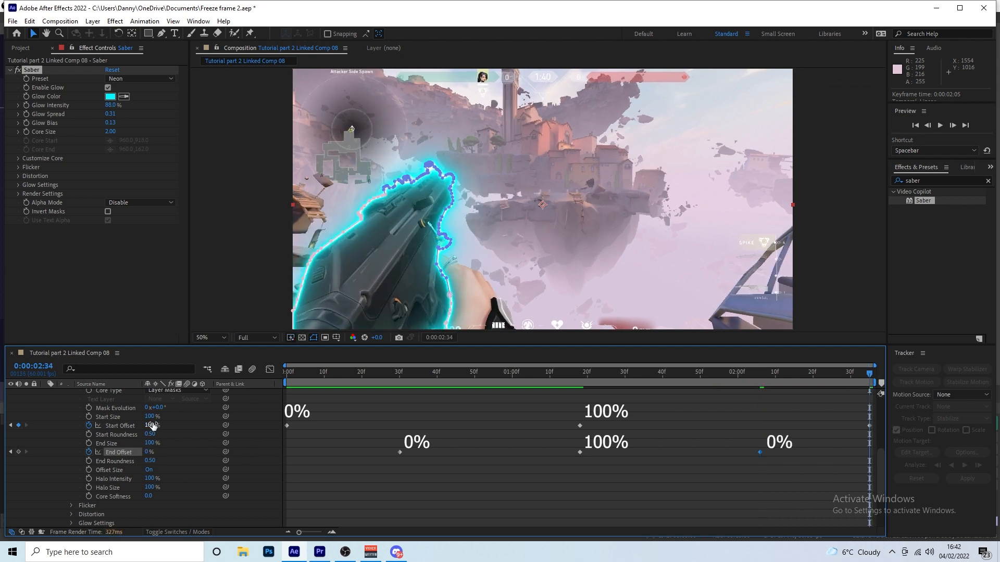
left_click_drag(151, 425, 107, 433)
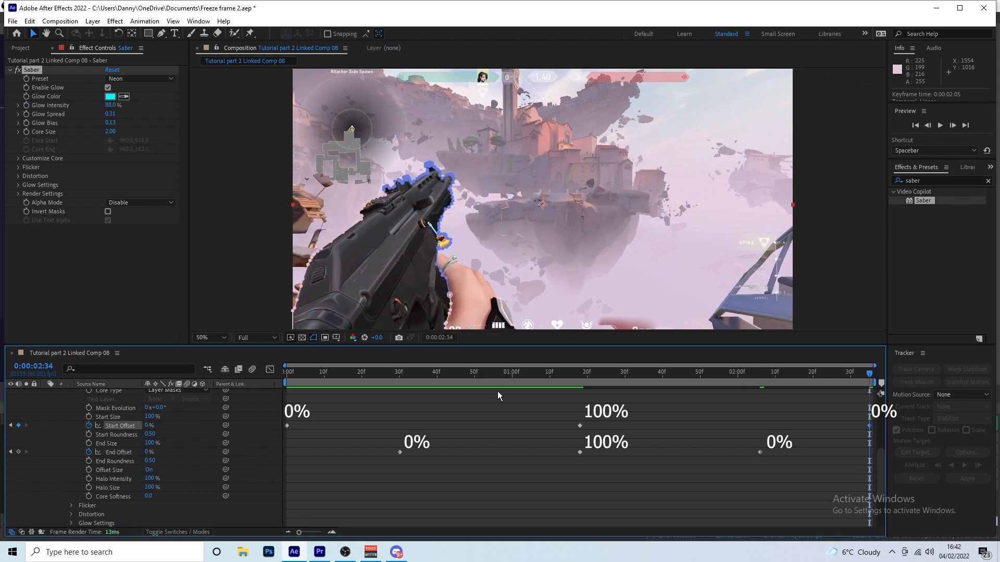
Step: Scrub through the composition to examine the Saber outline at the Start Offset and End Offset keyframes, from the first frame to 0:00:02:34
left_click_drag(516, 377, 286, 376)
left_click(373, 374)
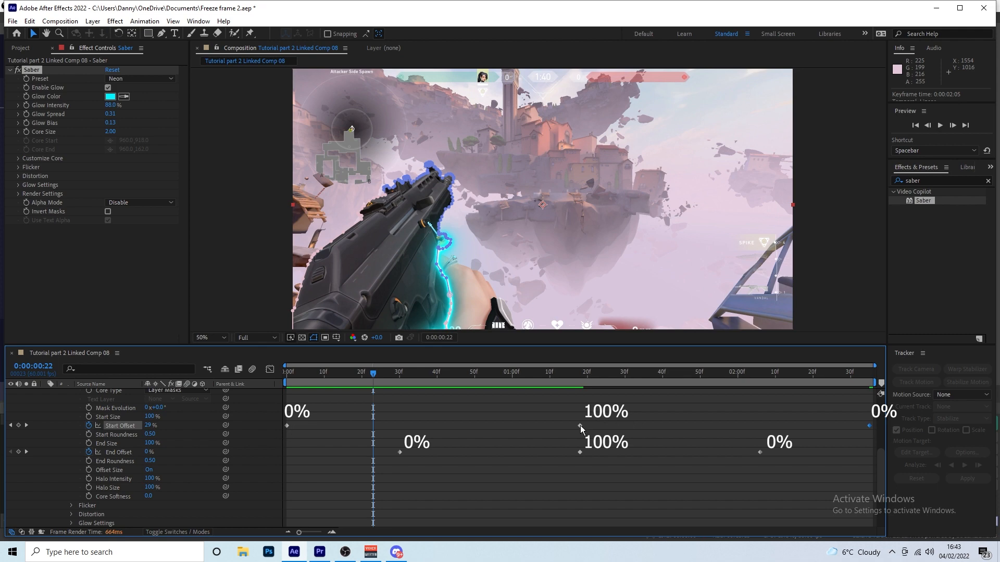
mouse_move(581, 427)
mouse_move(870, 426)
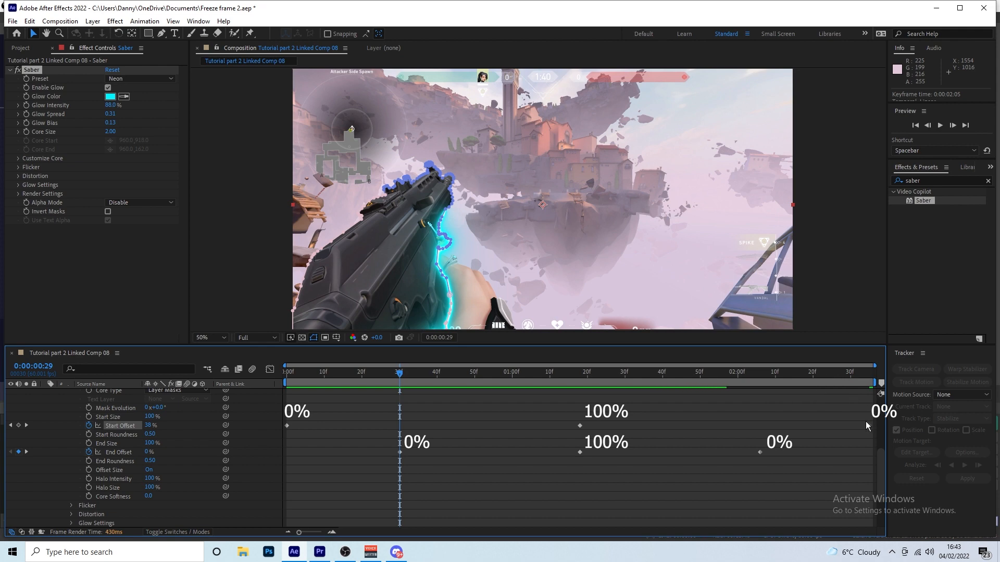
left_click(536, 466)
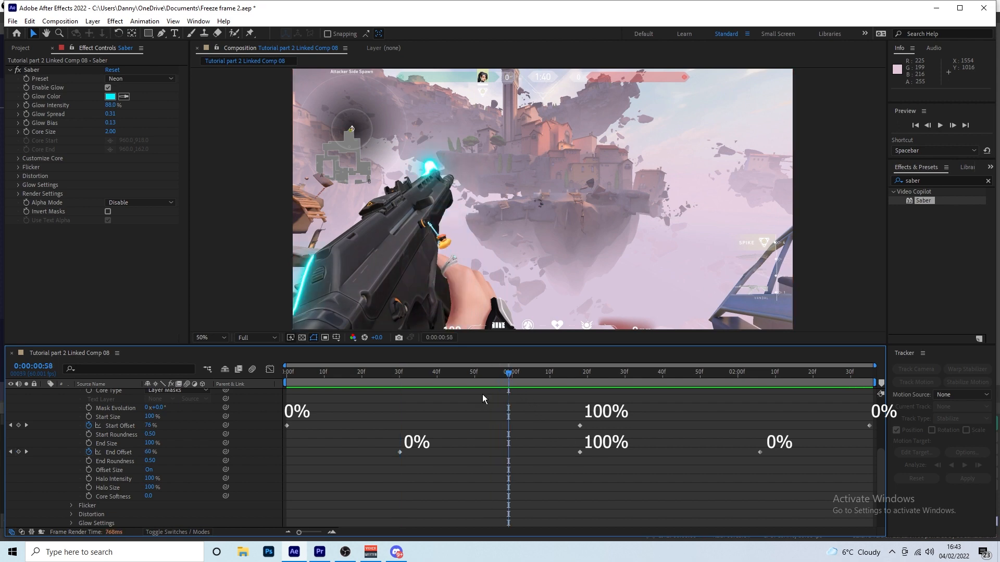
left_click(285, 373)
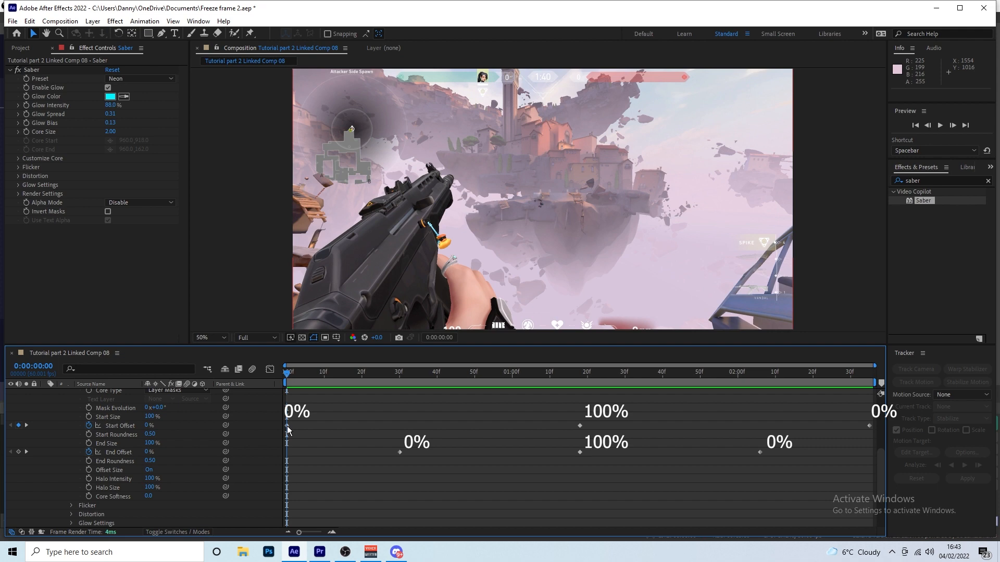
left_click(399, 374)
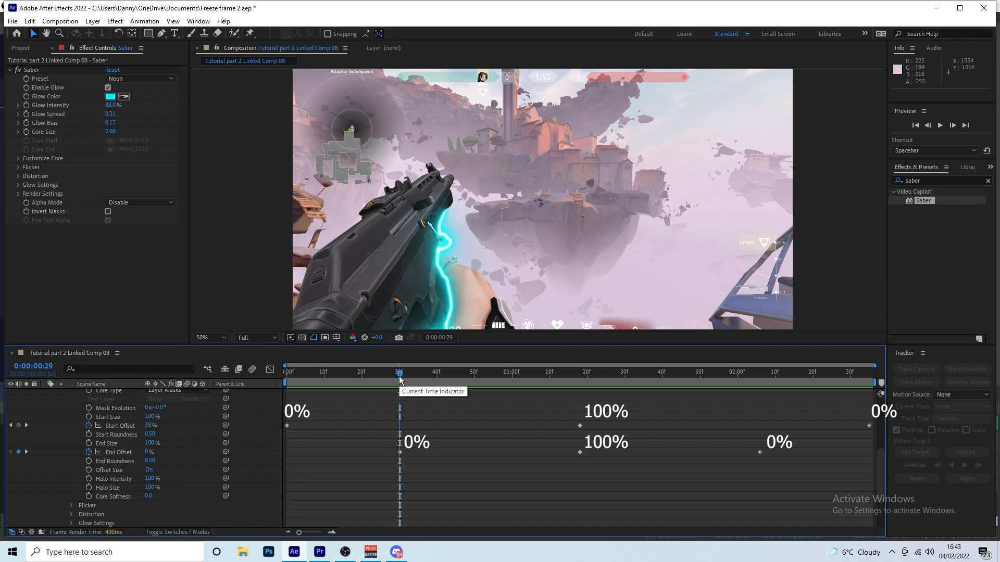
left_click(579, 373)
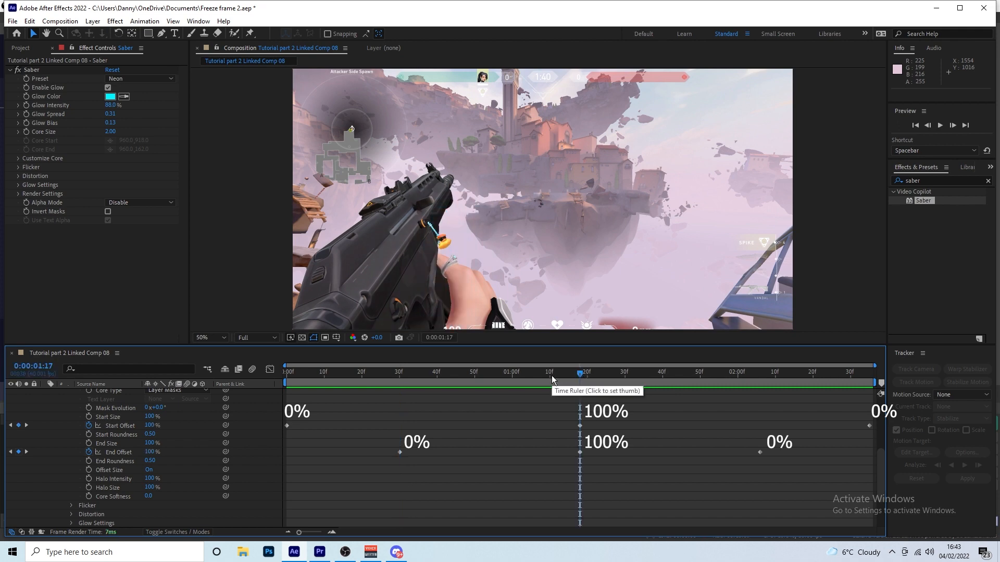
left_click(869, 374)
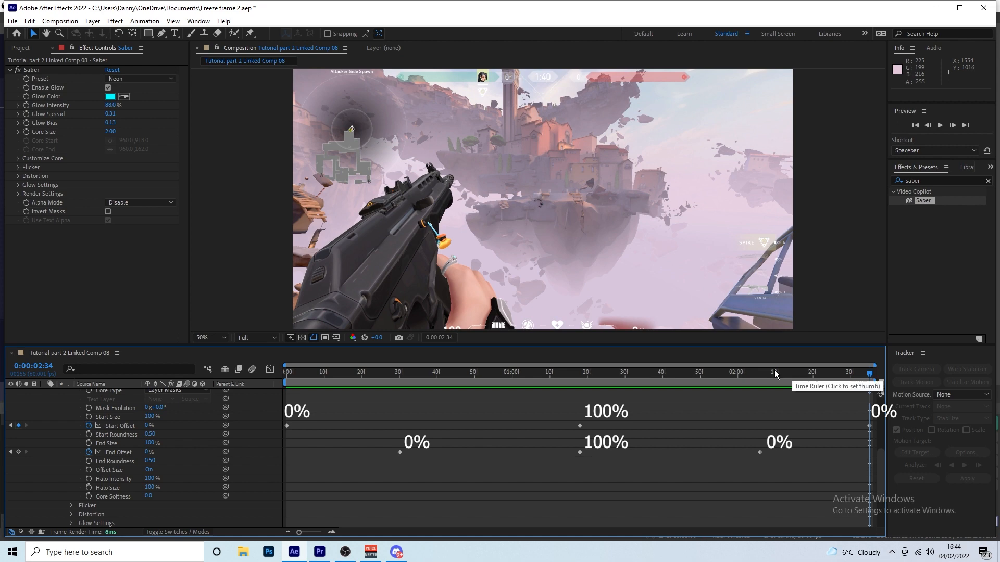
left_click_drag(770, 370, 759, 372)
left_click_drag(407, 373, 399, 373)
left_click(758, 380)
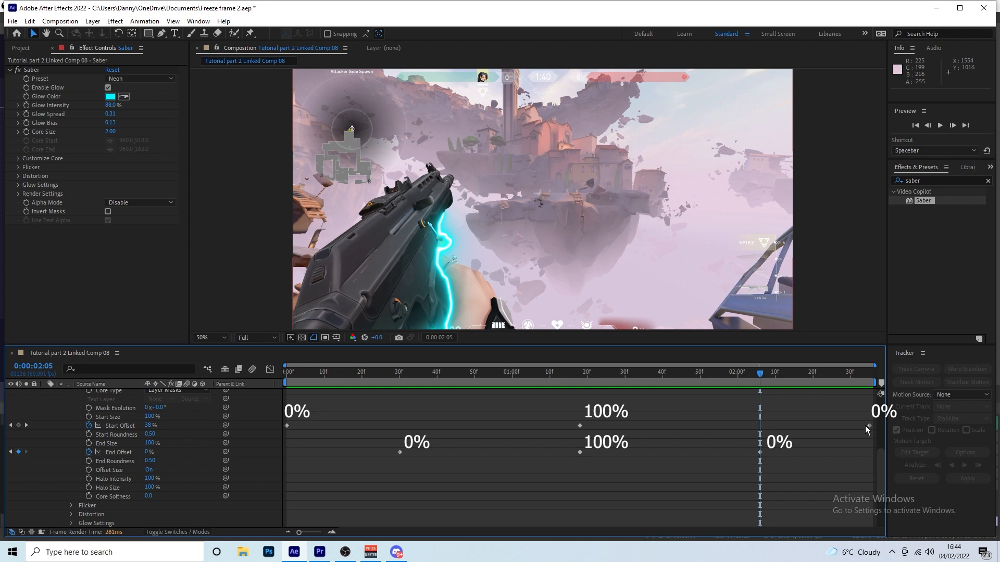
Step: Play back the Saber outline animation from the first frame and check how the glow grows in its opening frames
key("Home")
left_click(938, 128)
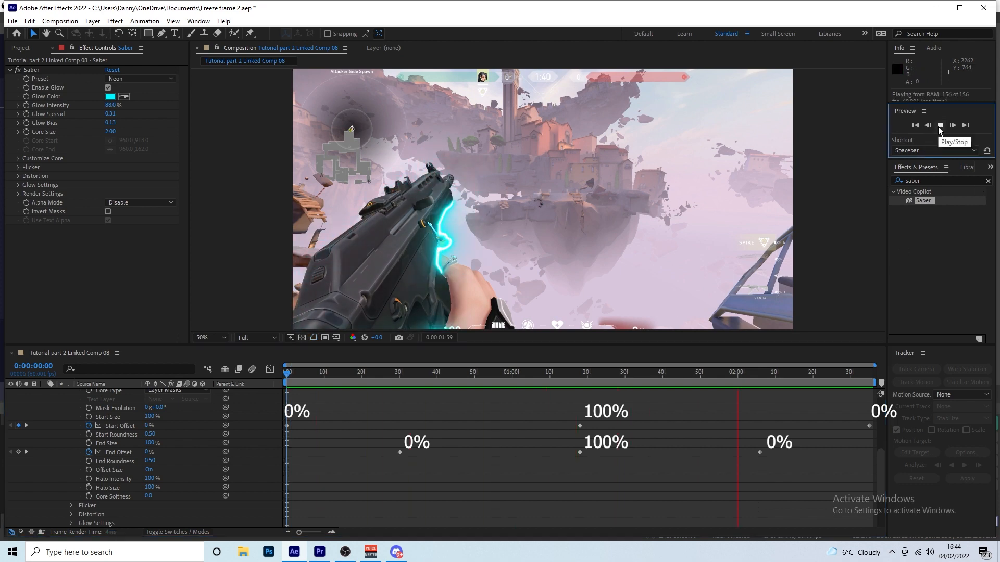
left_click(382, 444)
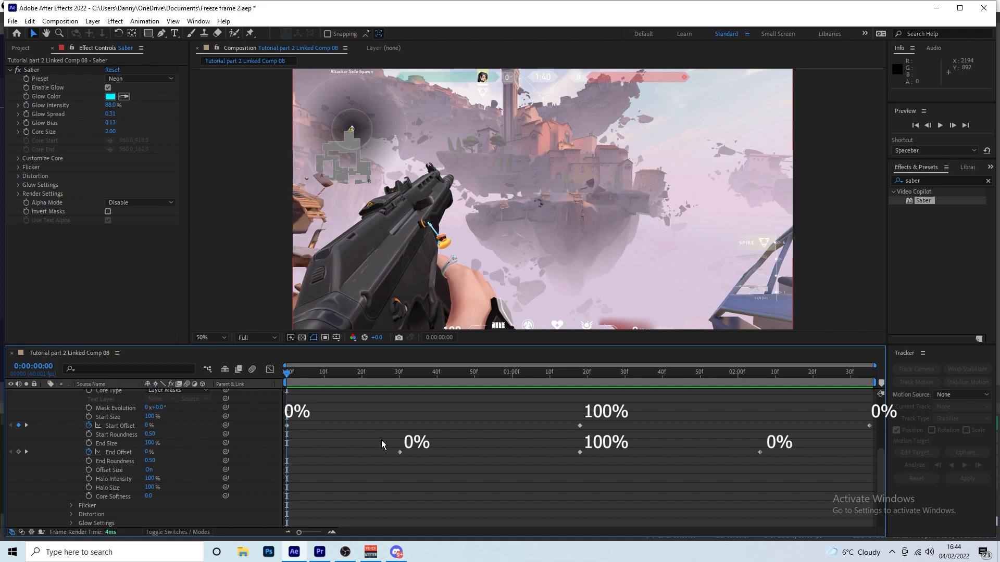
left_click_drag(578, 210, 566, 198)
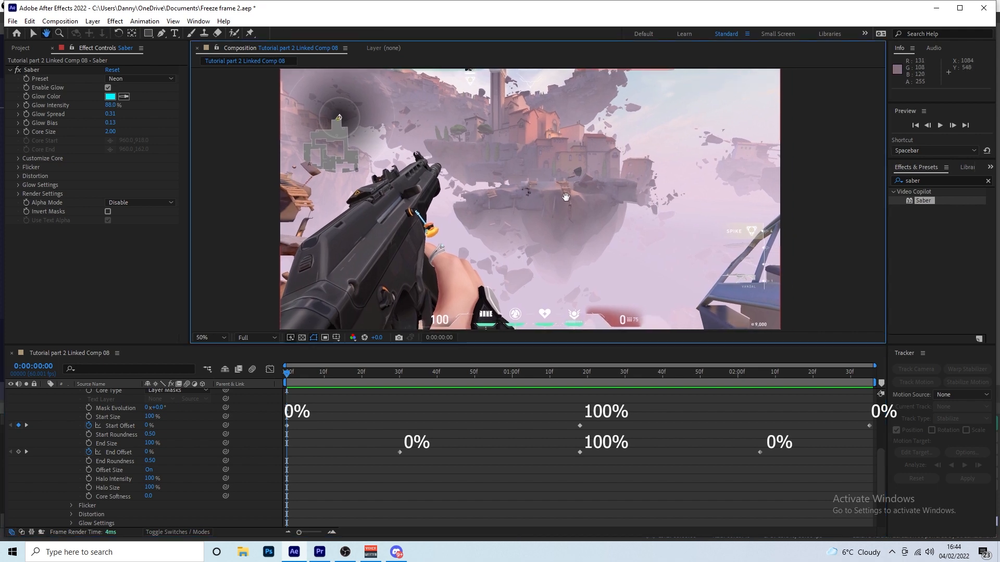
key("space")
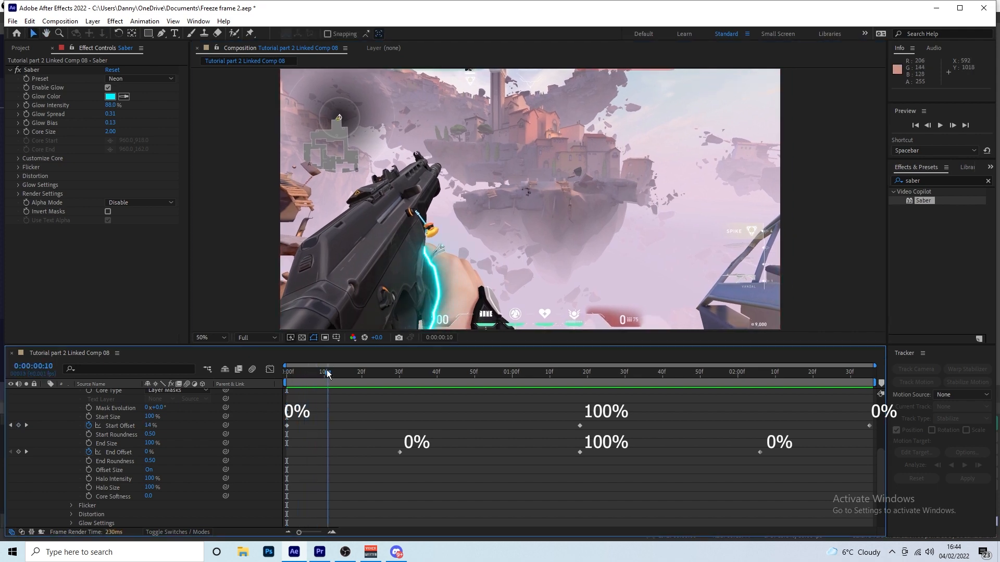
left_click(940, 126)
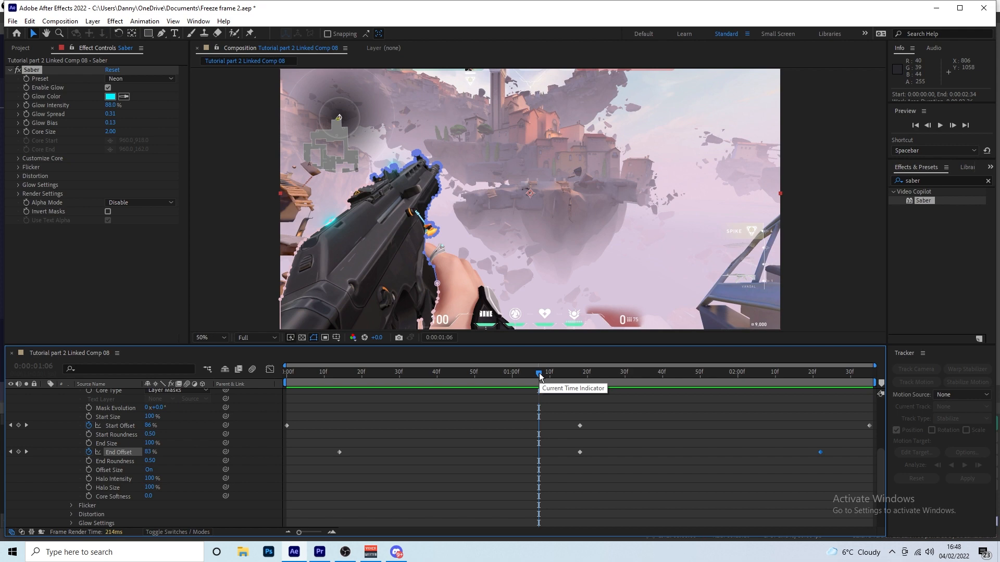
Step: Check the glow at the End Offset keyframe at 0:00:02:21, switch to Premiere Pro and render the sequence previews
left_click_drag(540, 375, 820, 375)
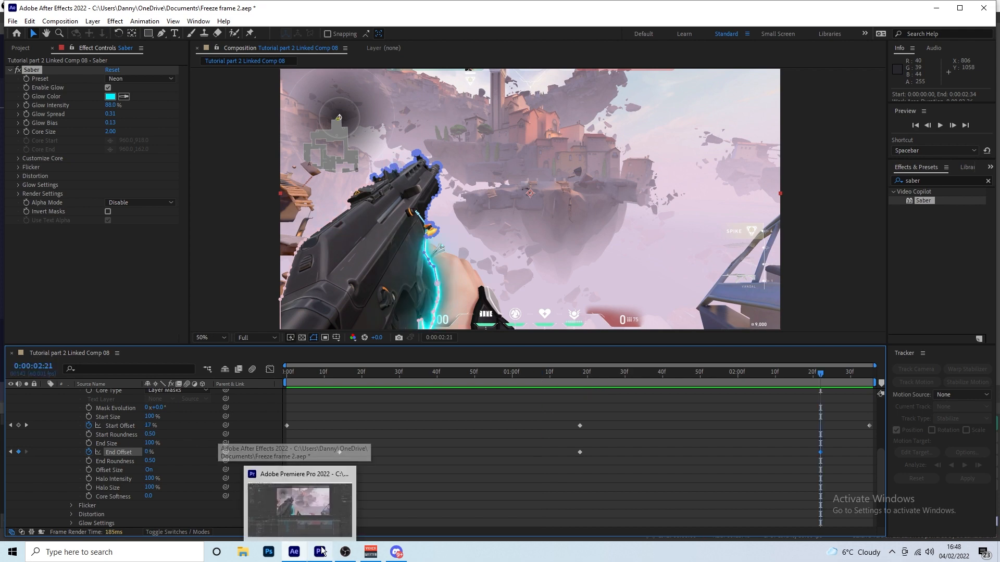
left_click(320, 552)
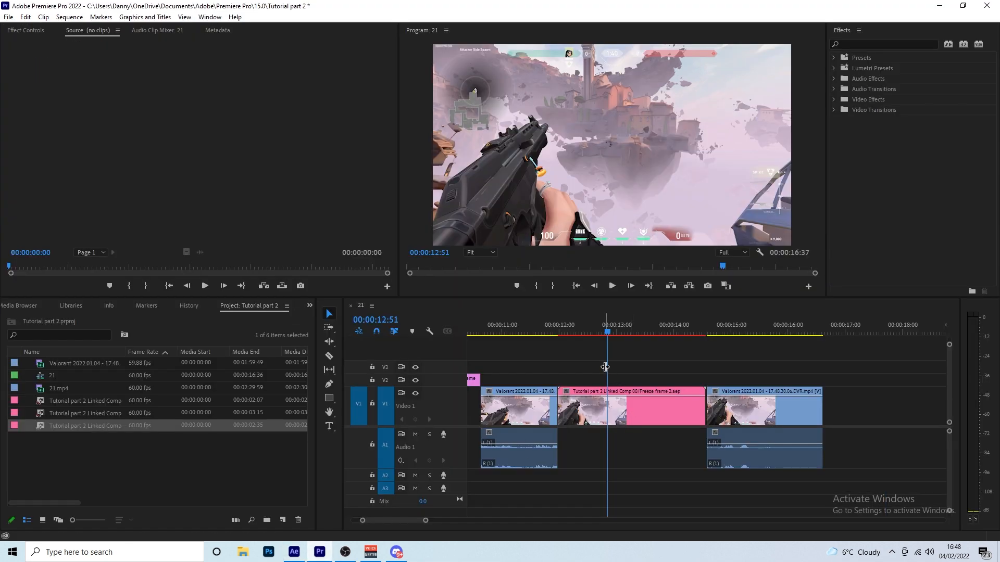
left_click(556, 327)
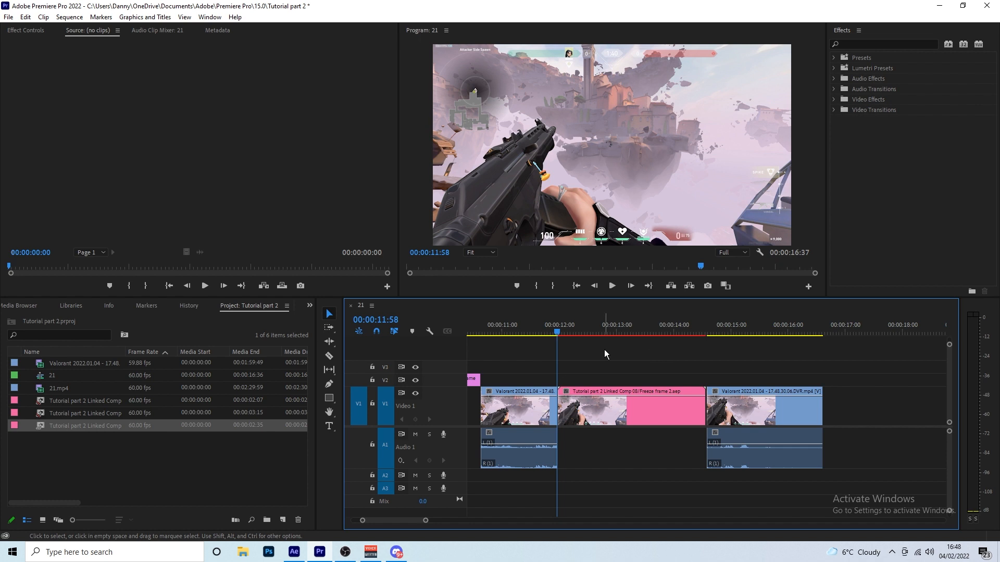
key("Return")
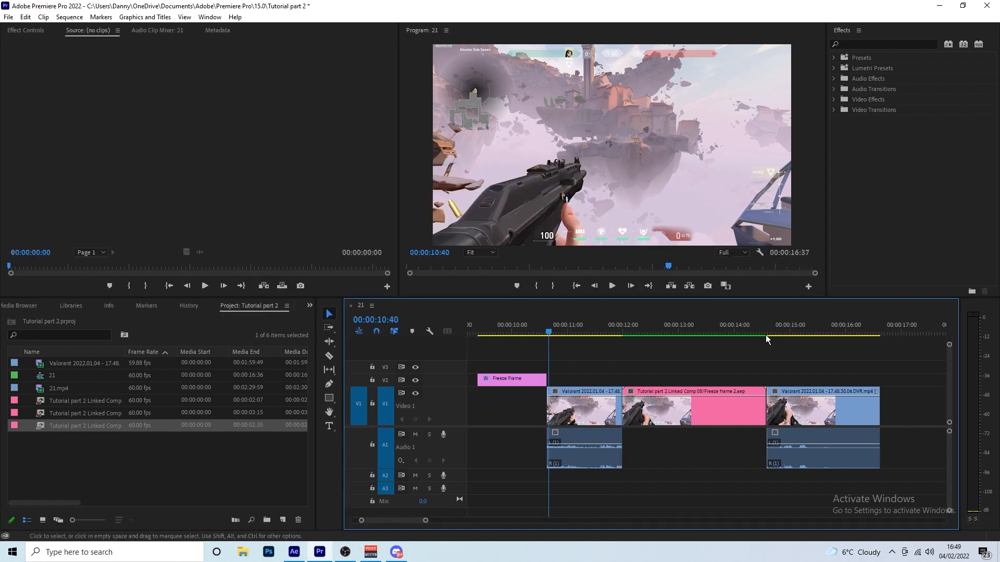
Step: Play the Valorant clip before the freeze frame and examine its transition into the linked composition at 0:00:11:58
left_click(612, 286)
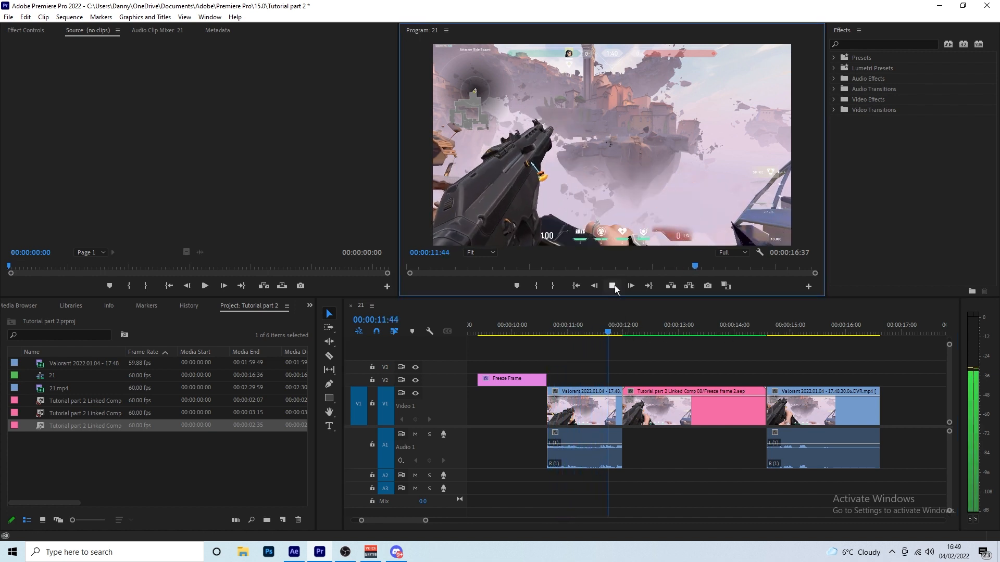
left_click(612, 285)
left_click(554, 332)
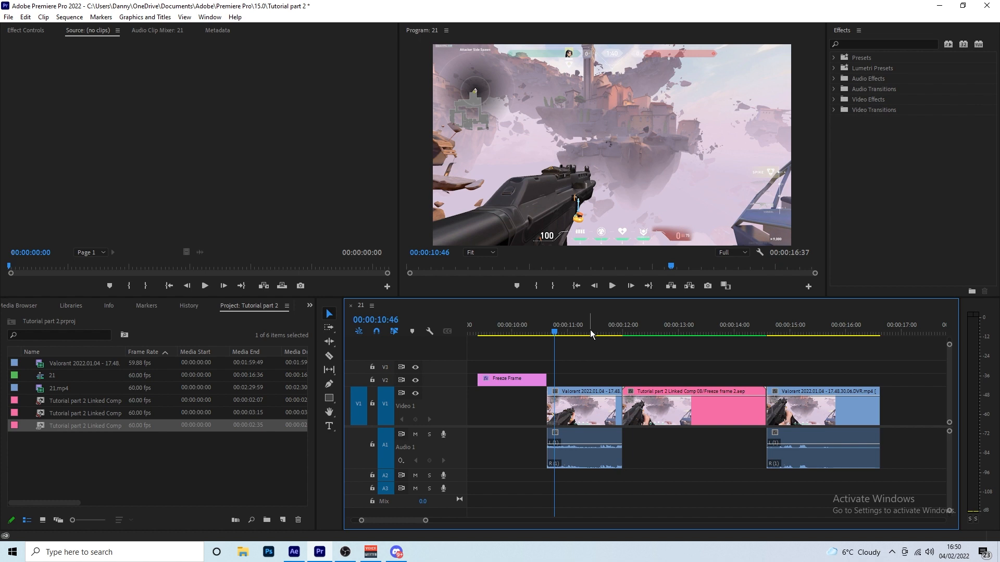
left_click(612, 331)
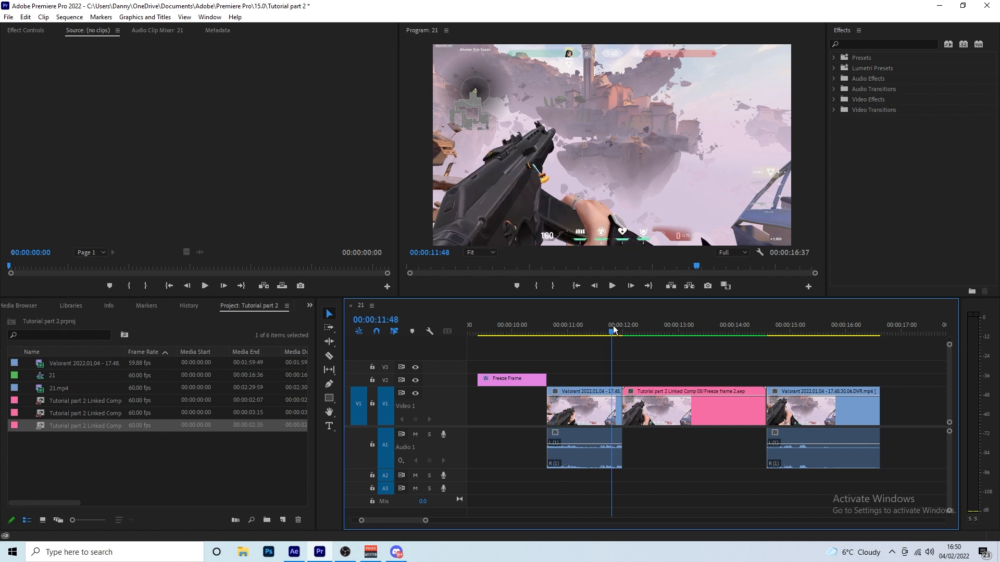
left_click_drag(613, 329, 621, 331)
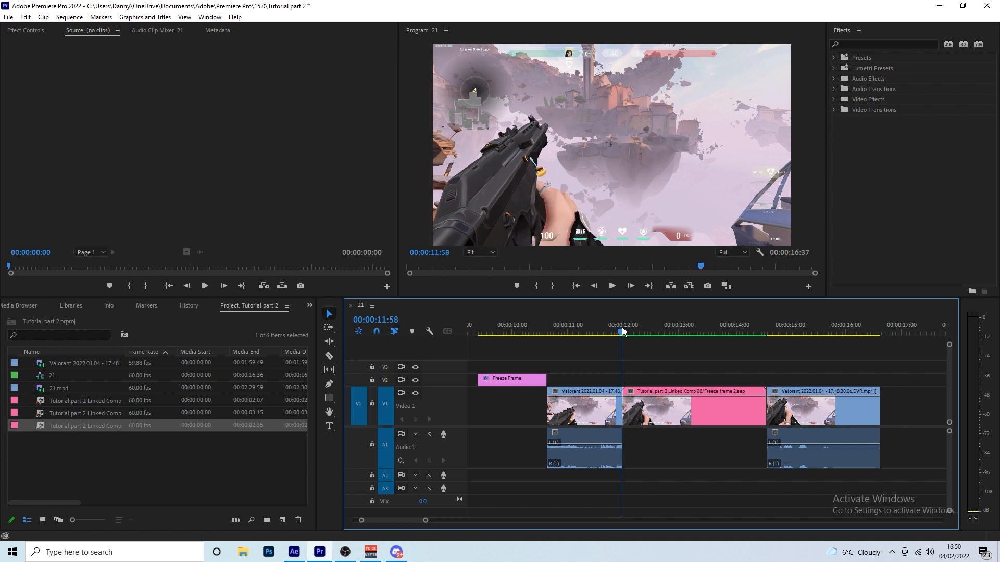
Step: Close the one-frame gap between the linked freeze-frame composition and the Valorant clip that follows it
left_click(763, 328)
key("=")
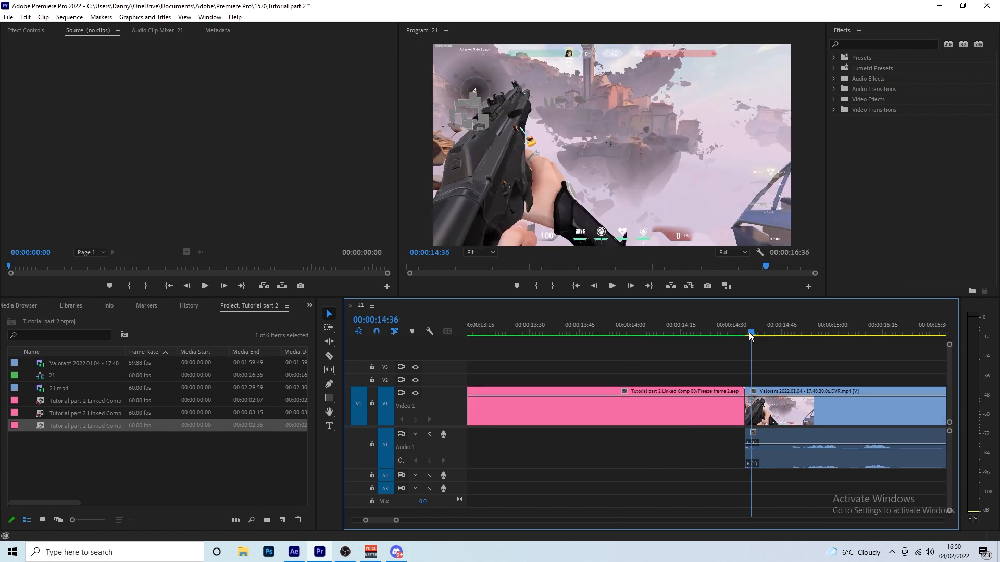
key("-")
left_click(760, 332)
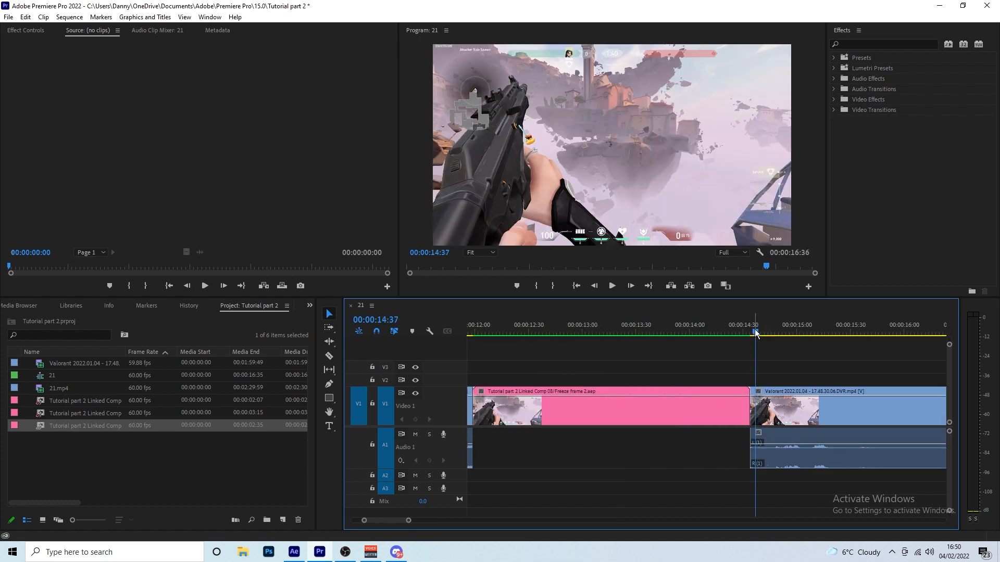
key("-")
Step: Play the sequence through the rendered freeze frame to review the glow outline and the transitions between the clips
left_click_drag(598, 333, 558, 339)
left_click(614, 288)
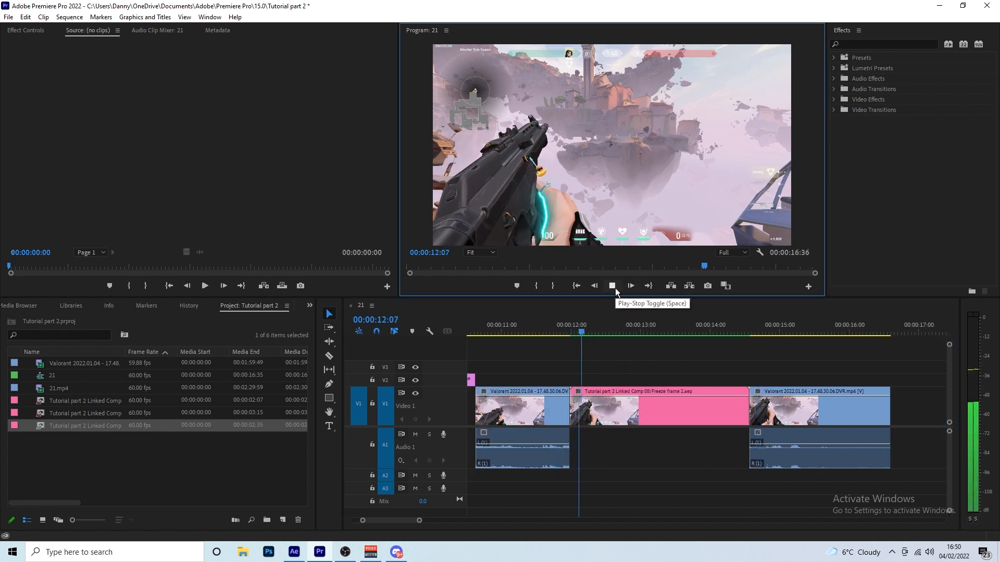
left_click(614, 288)
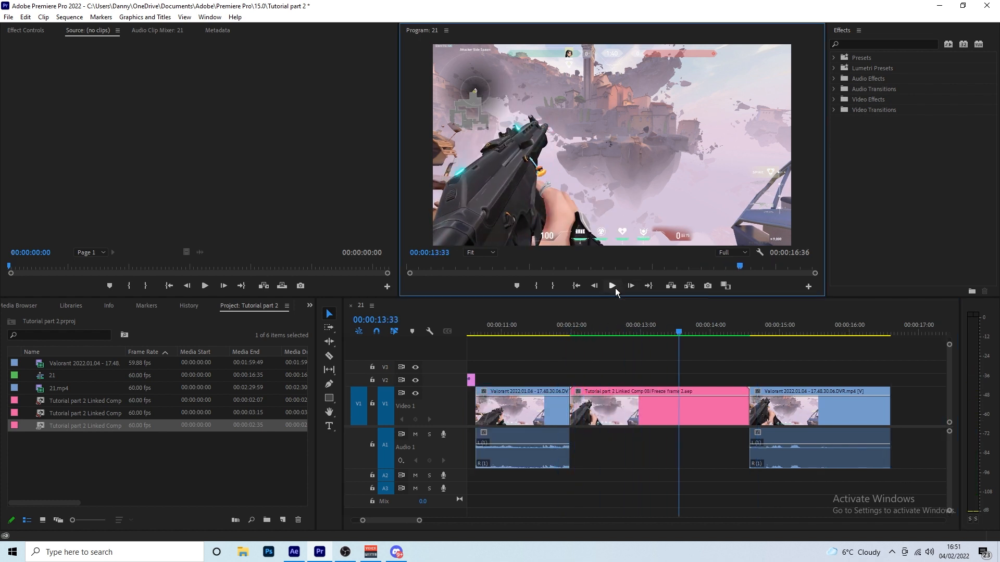
left_click_drag(651, 332, 629, 328)
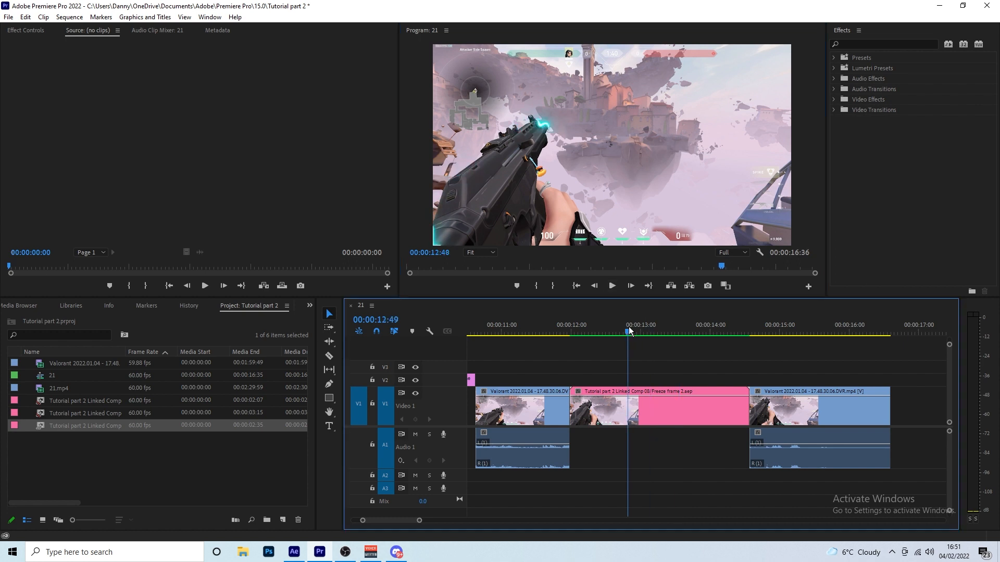
left_click(614, 285)
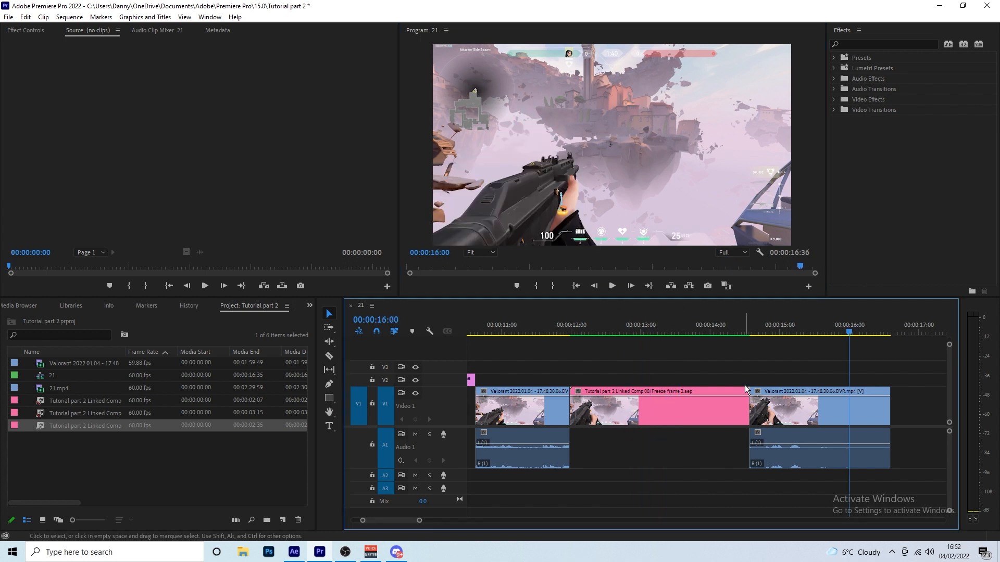